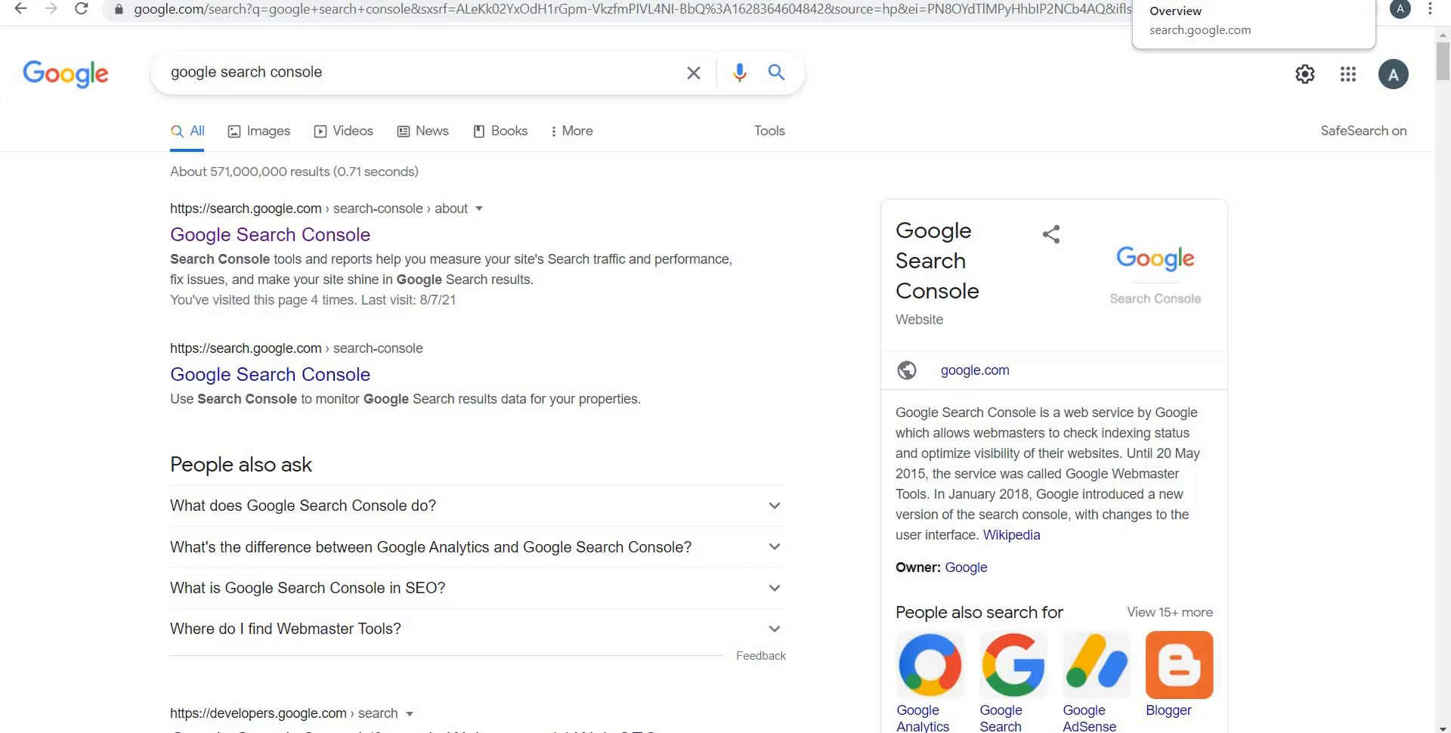
# Bring up the Search Console Overview page for the property.
pyautogui.click(1202, 4)
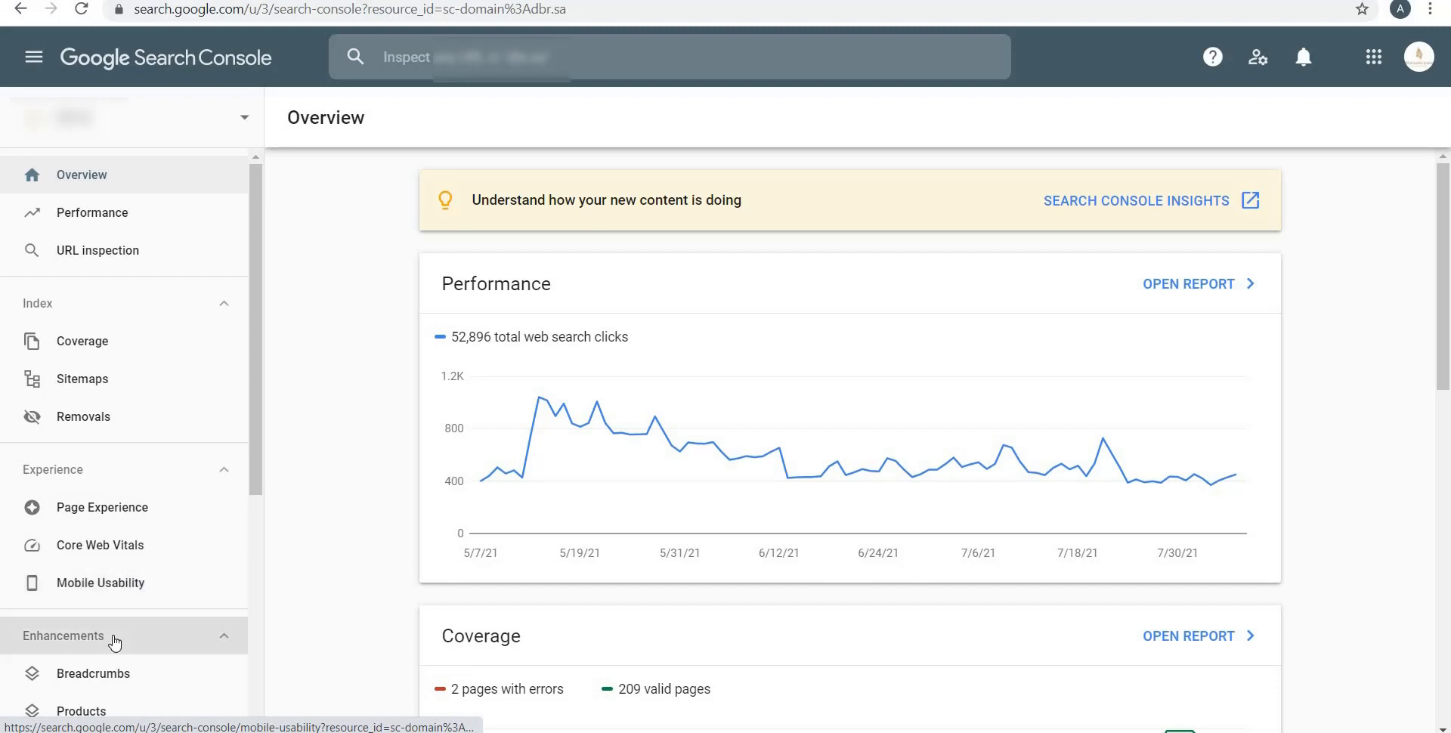
pyautogui.scroll(-1, 115, 642)
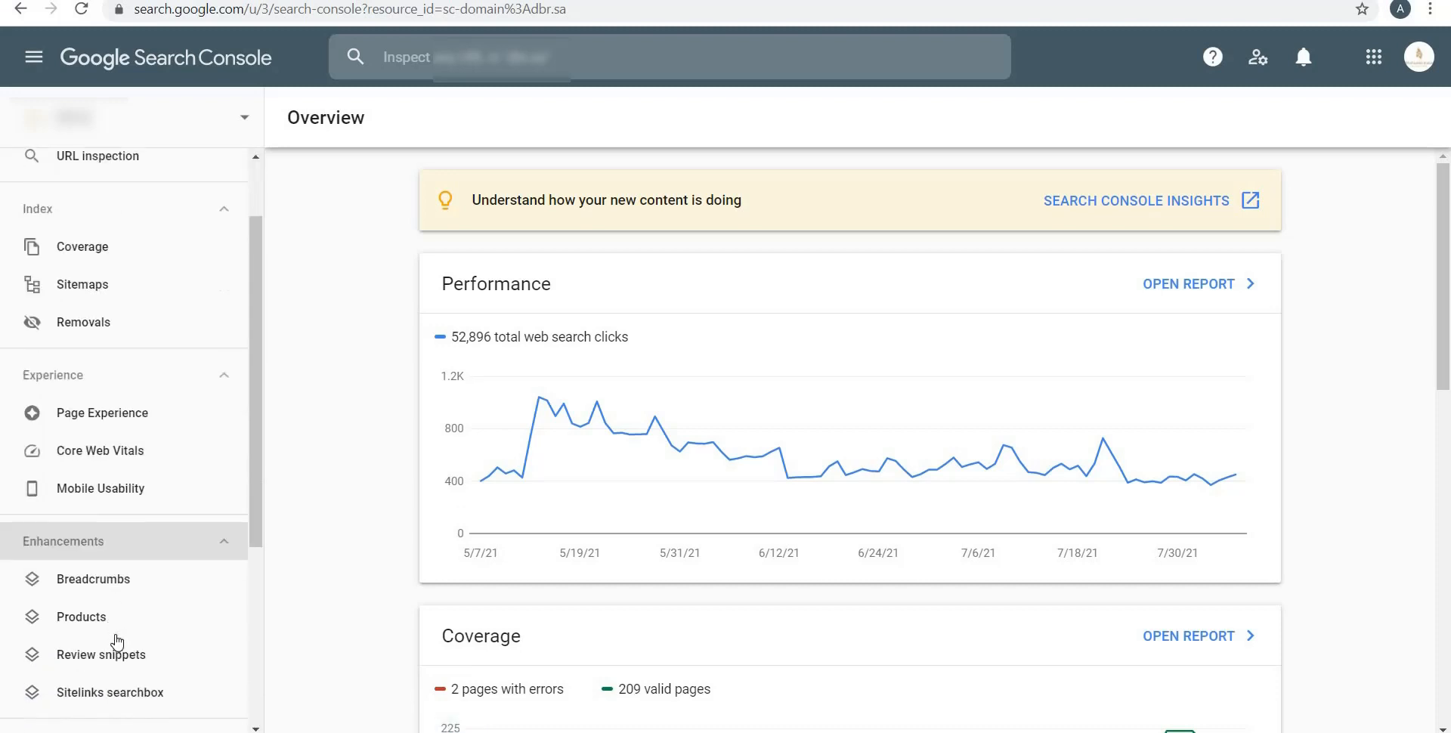
pyautogui.scroll(-1, 120, 647)
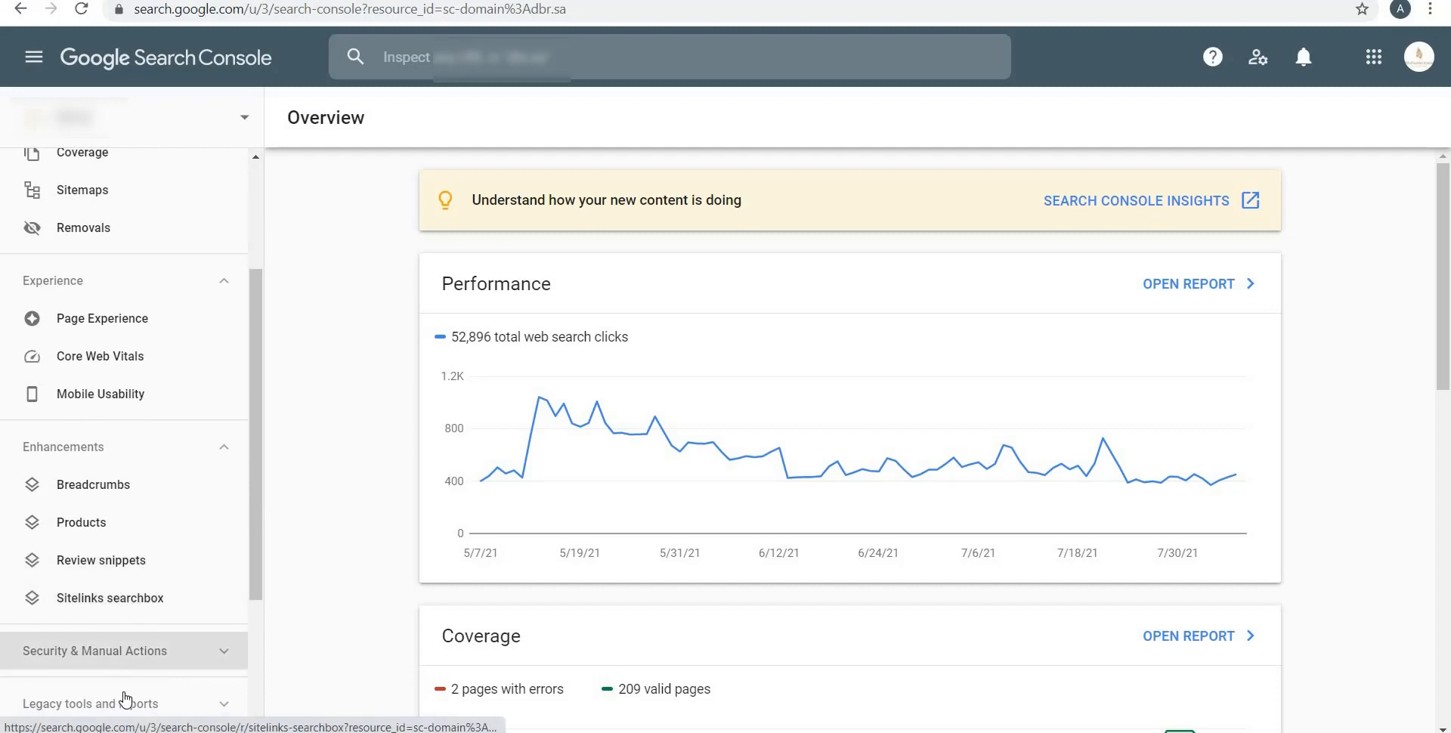
pyautogui.scroll(3, 124, 681)
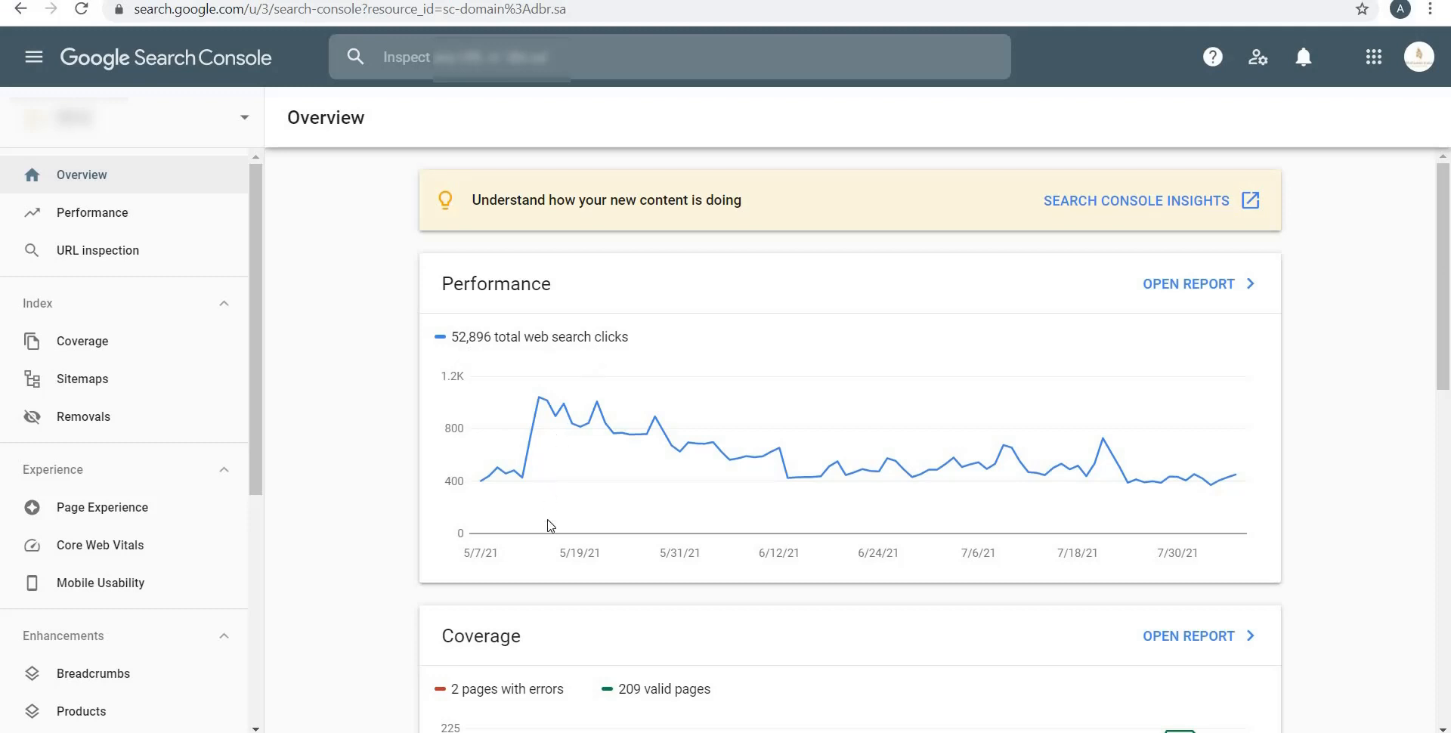
pyautogui.scroll(-2, 567, 513)
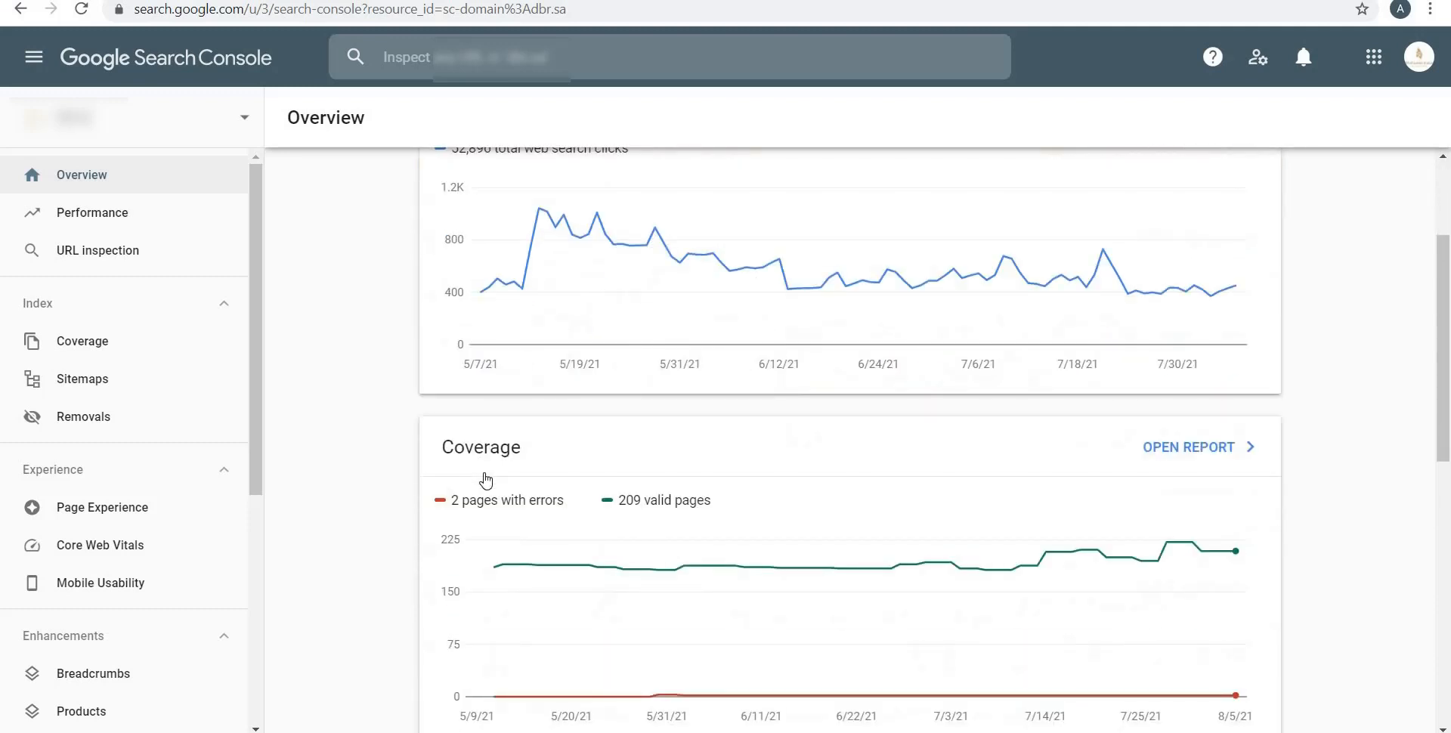
pyautogui.scroll(-1, 501, 482)
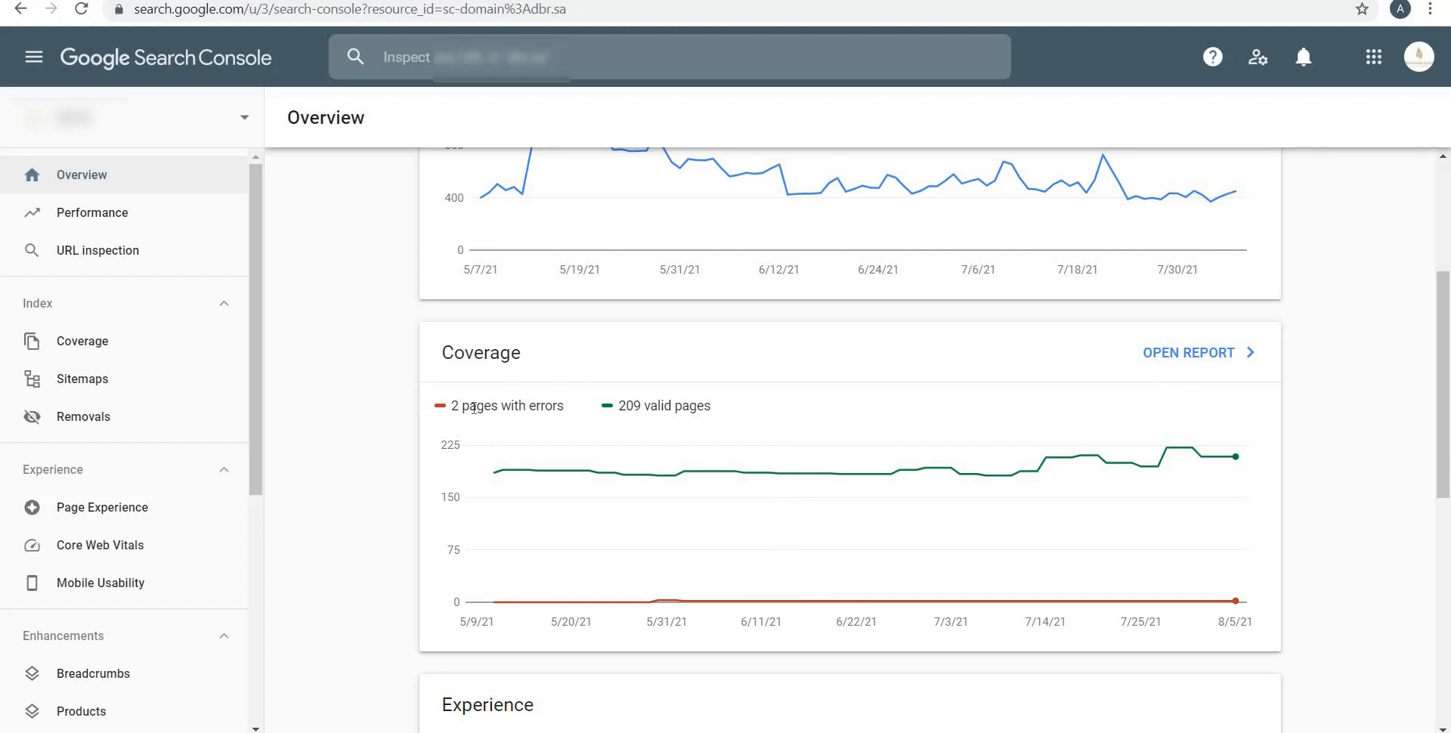
pyautogui.scroll(-1, 476, 411)
pyautogui.scroll(-2, 499, 448)
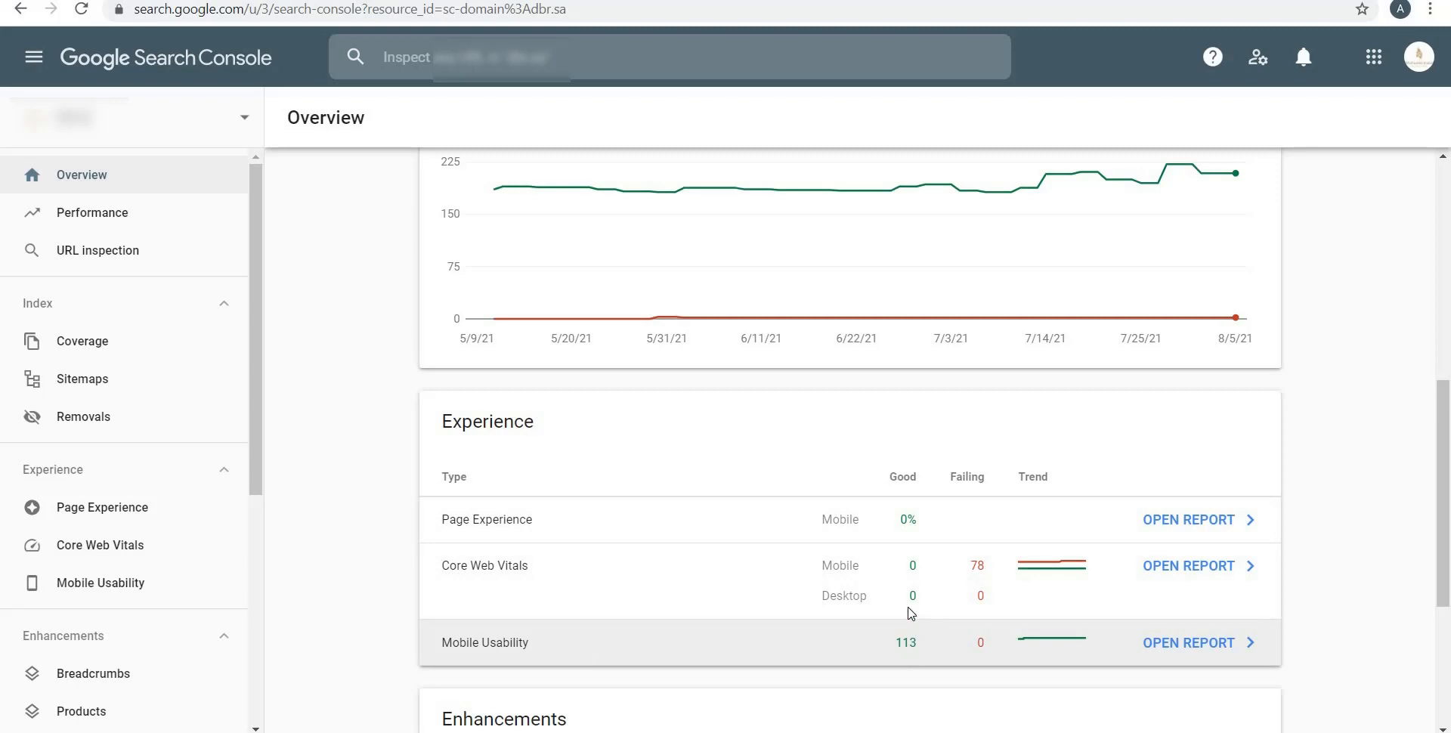
pyautogui.scroll(-1, 913, 618)
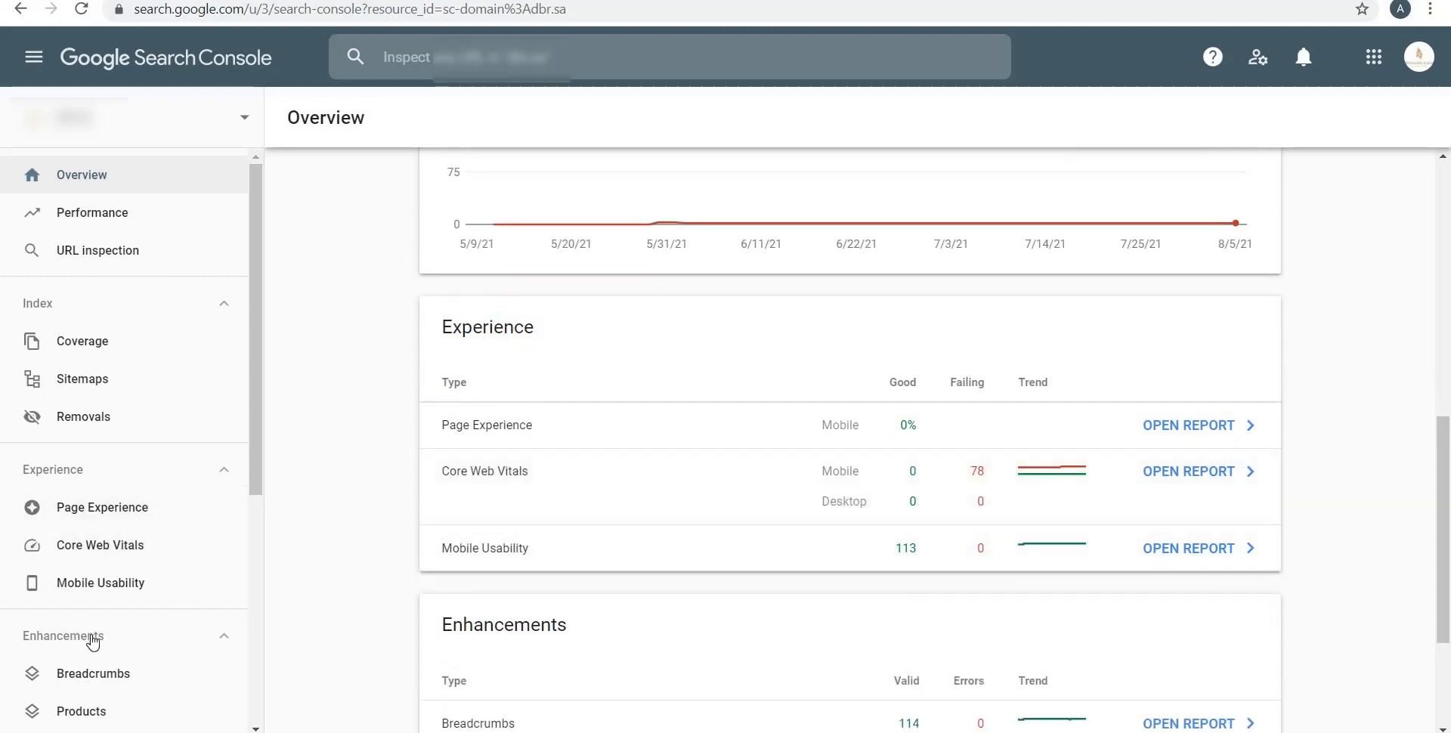
pyautogui.scroll(-2, 88, 613)
pyautogui.scroll(-2, 510, 545)
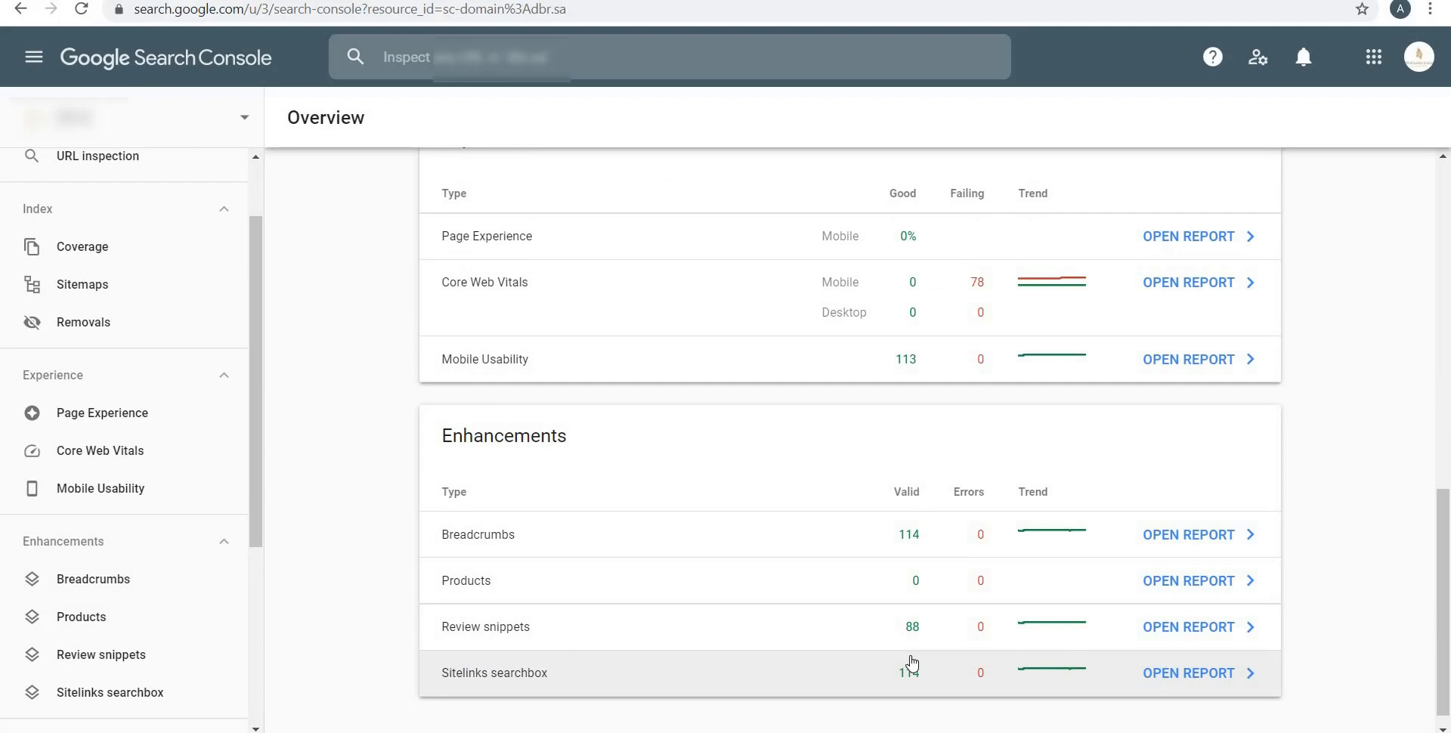
pyautogui.scroll(-1, 726, 661)
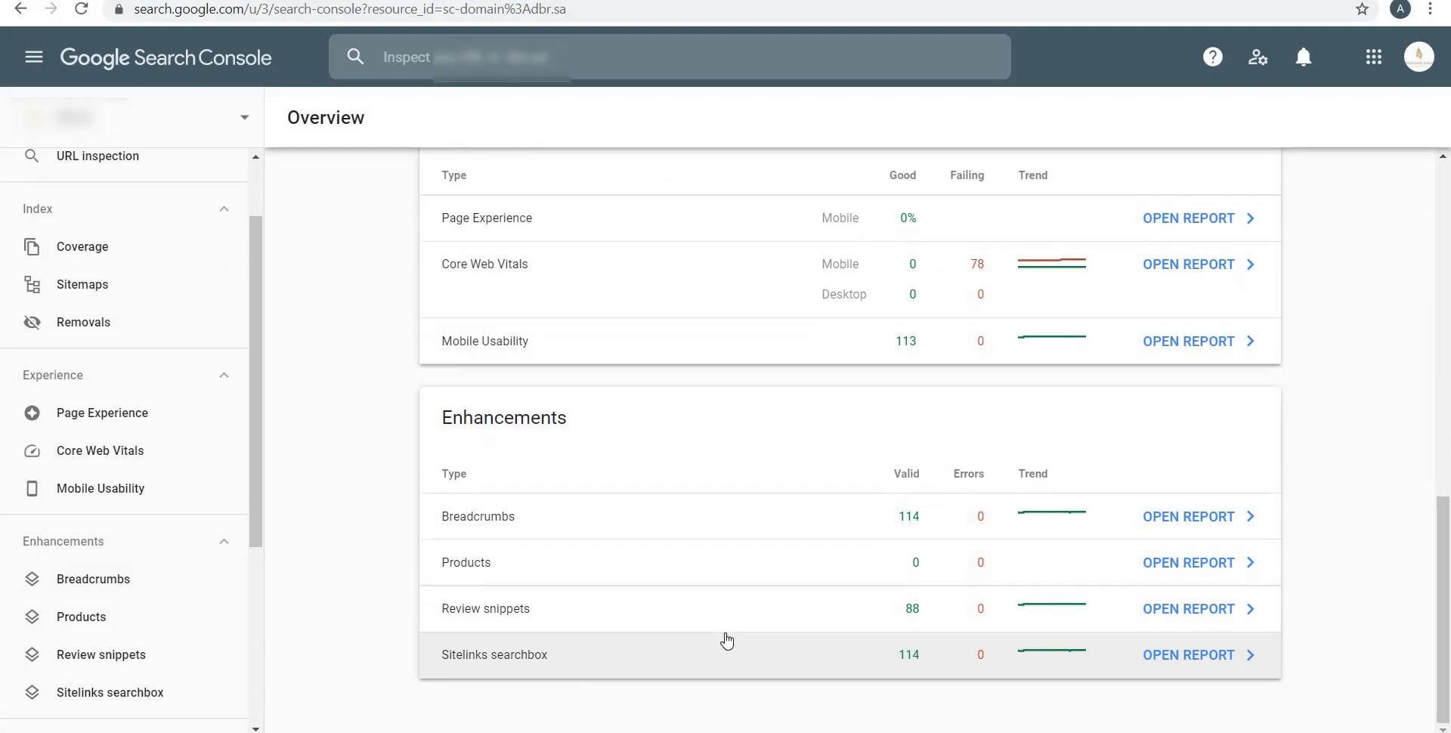
pyautogui.scroll(5, 727, 642)
pyautogui.scroll(5, 727, 613)
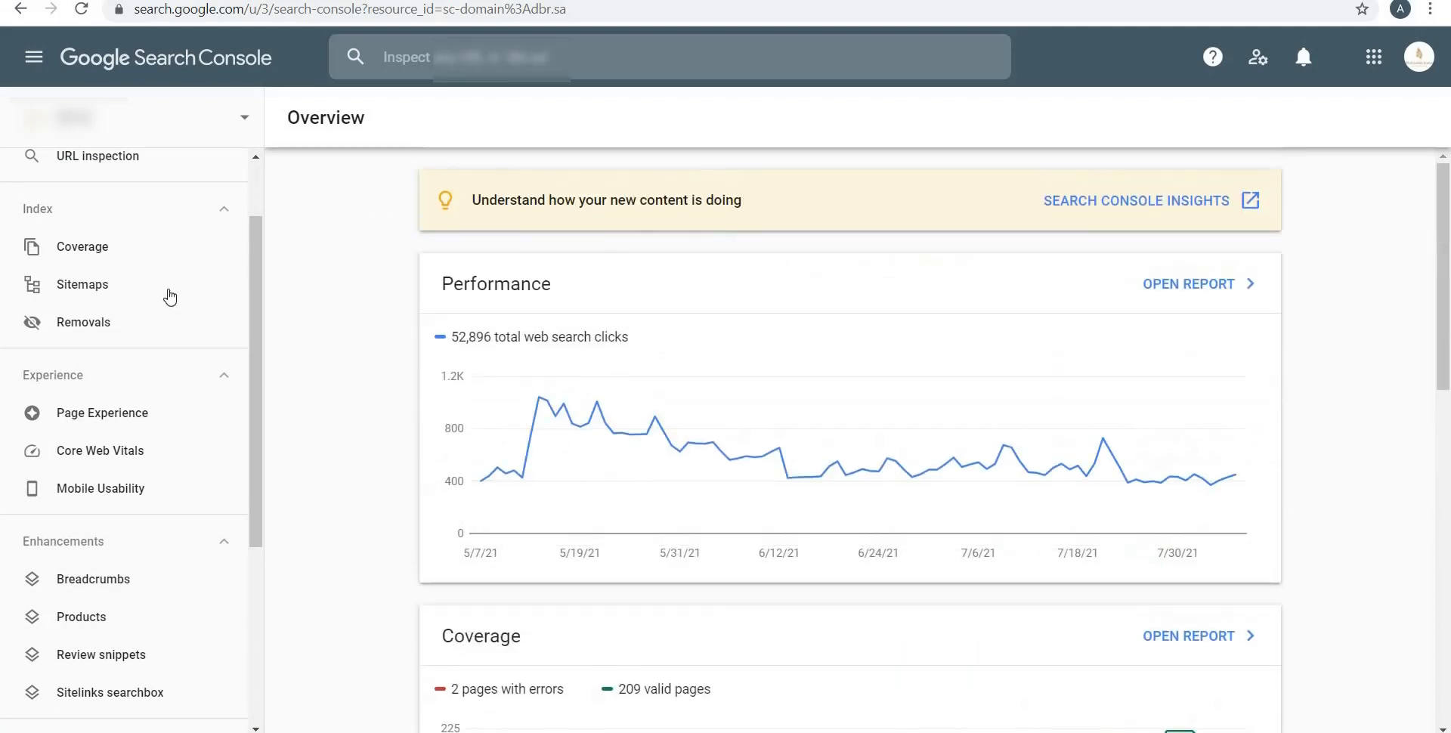
pyautogui.scroll(3, 169, 295)
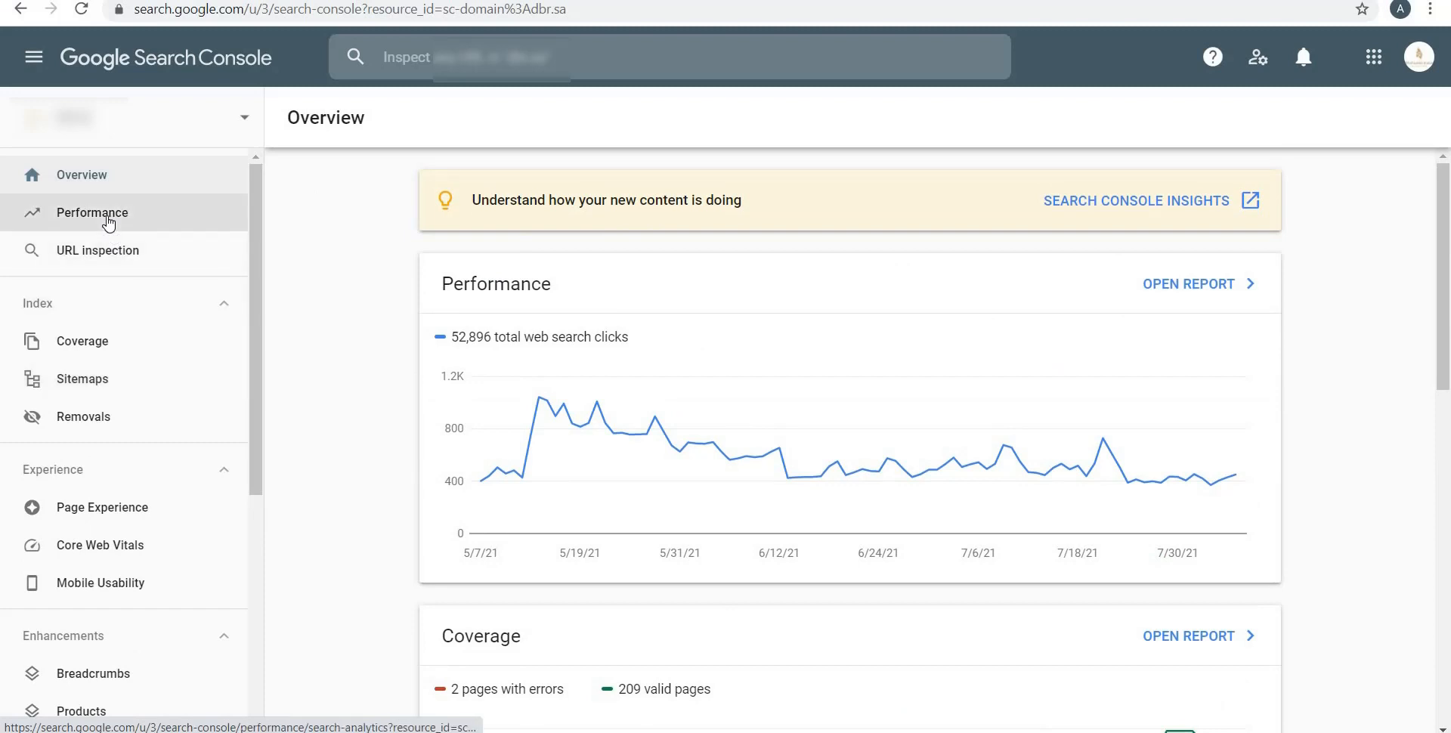
pyautogui.click(107, 215)
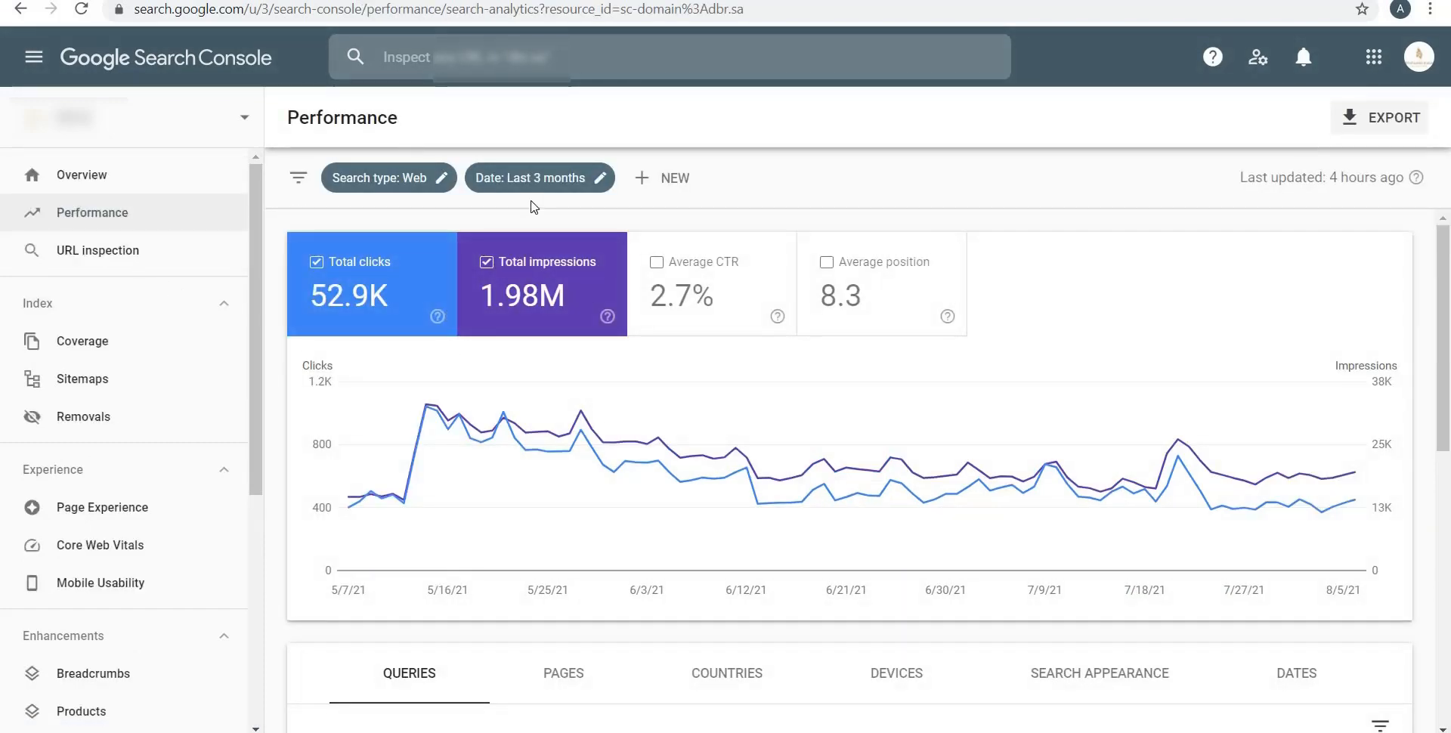
# Set the Performance report's date range to Last 16 months and apply it.
pyautogui.click(569, 183)
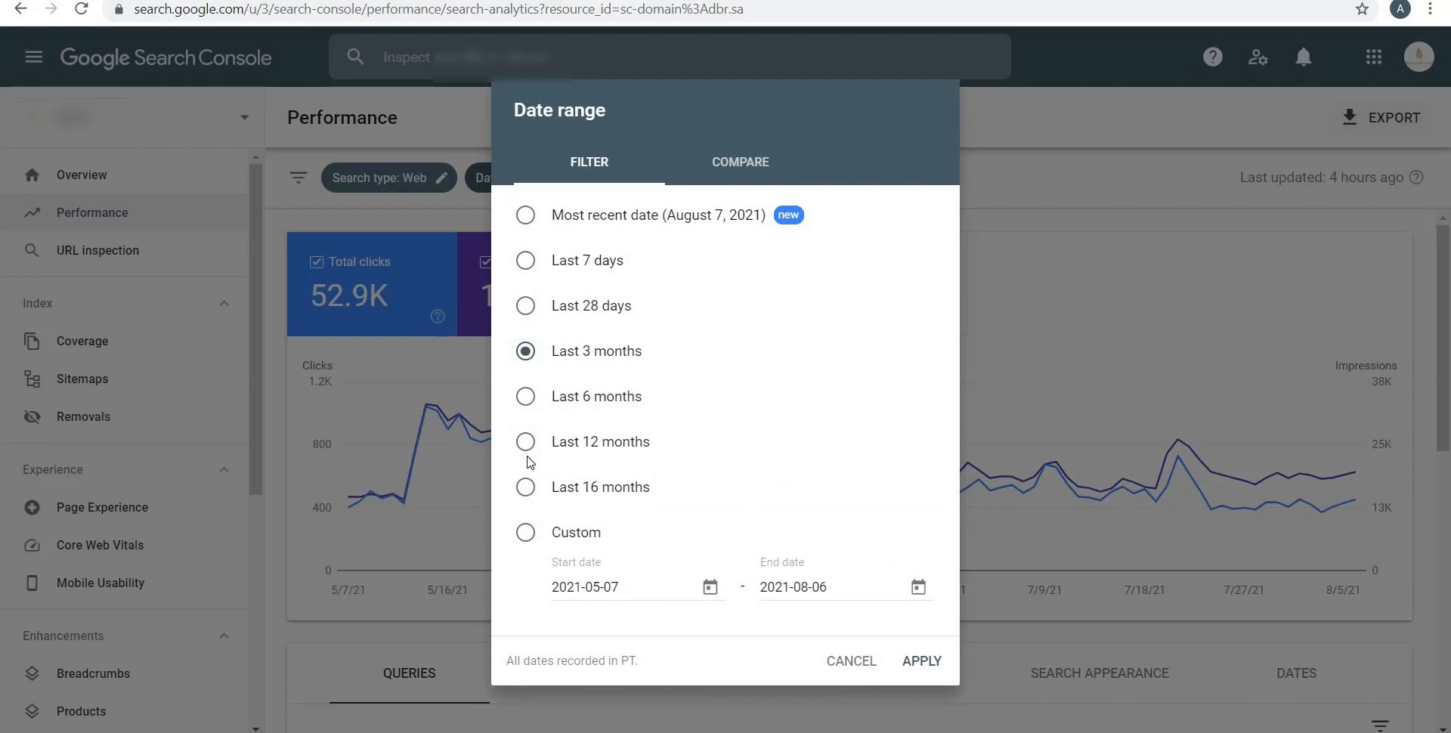
pyautogui.click(850, 660)
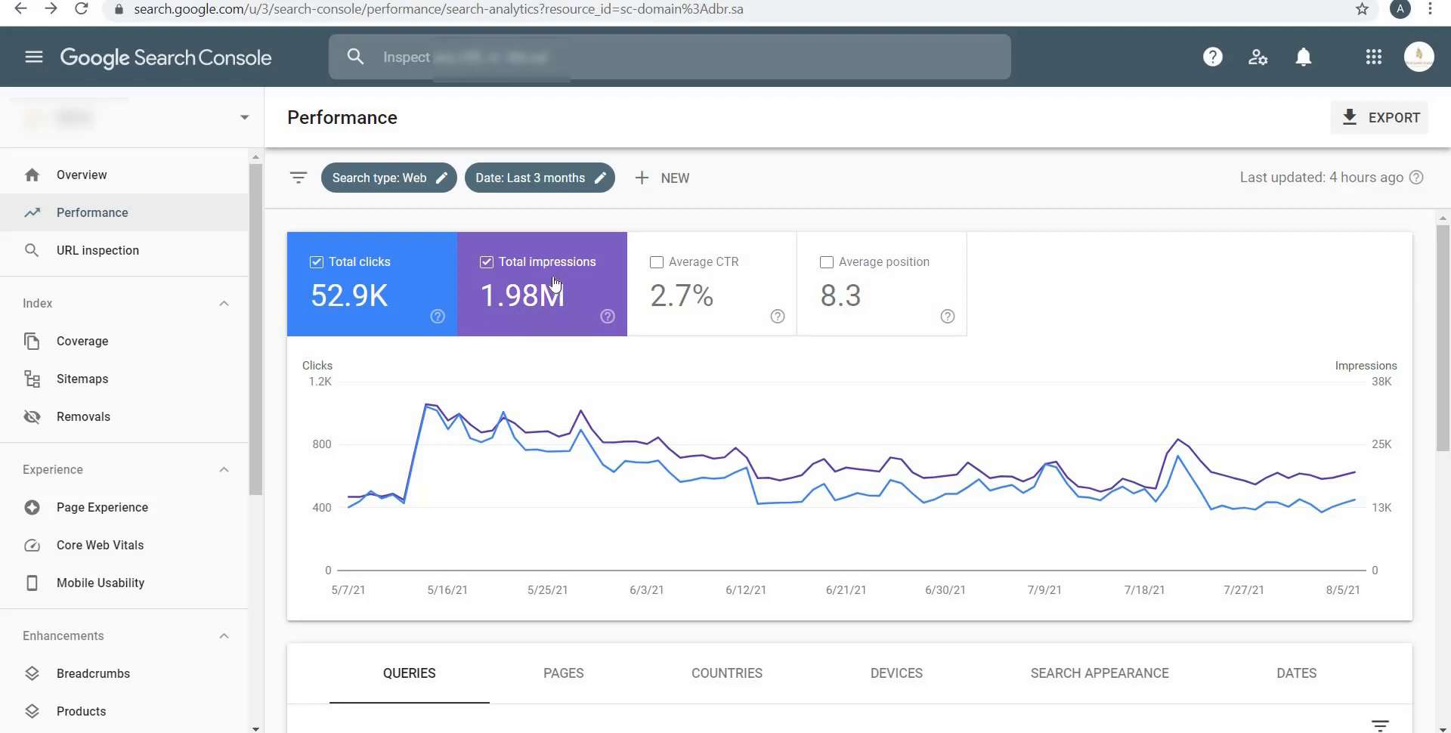
pyautogui.moveTo(523, 297)
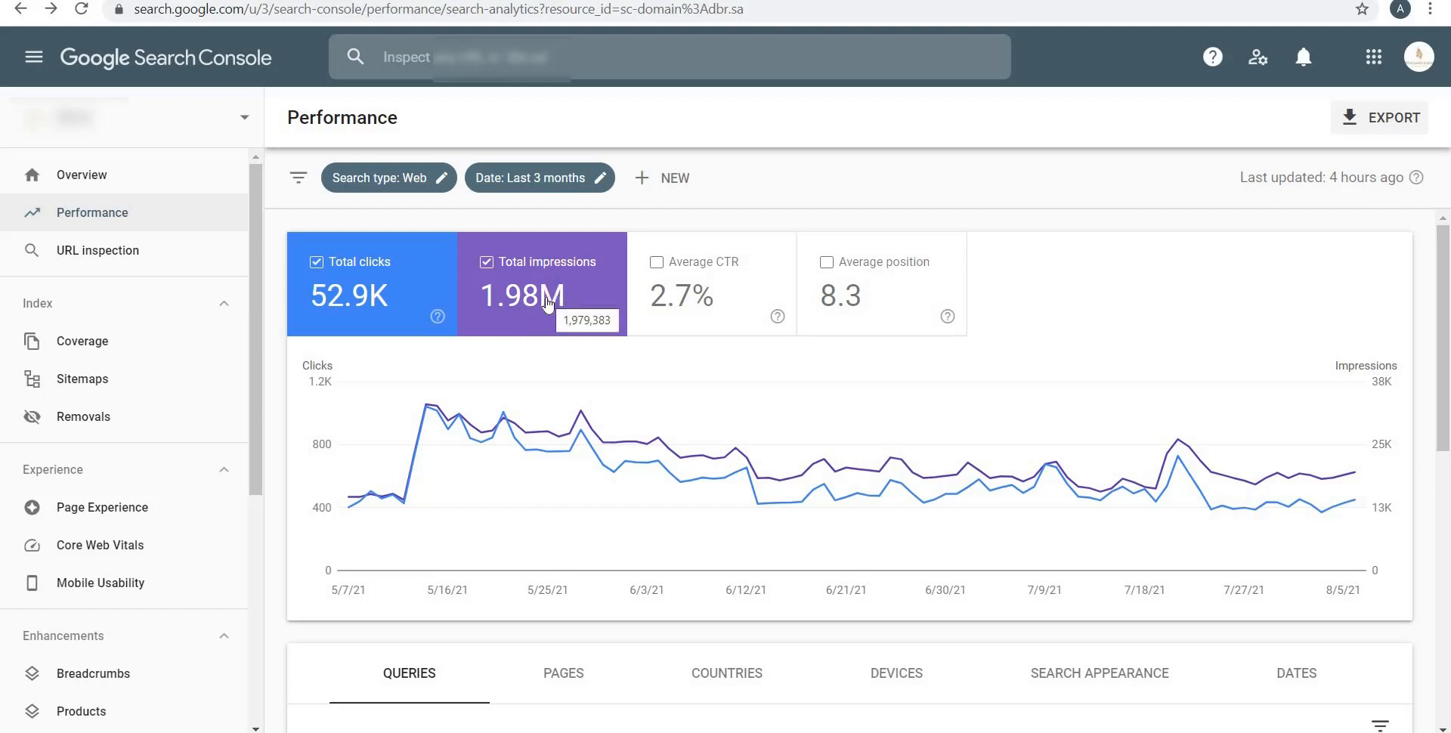
pyautogui.click(533, 177)
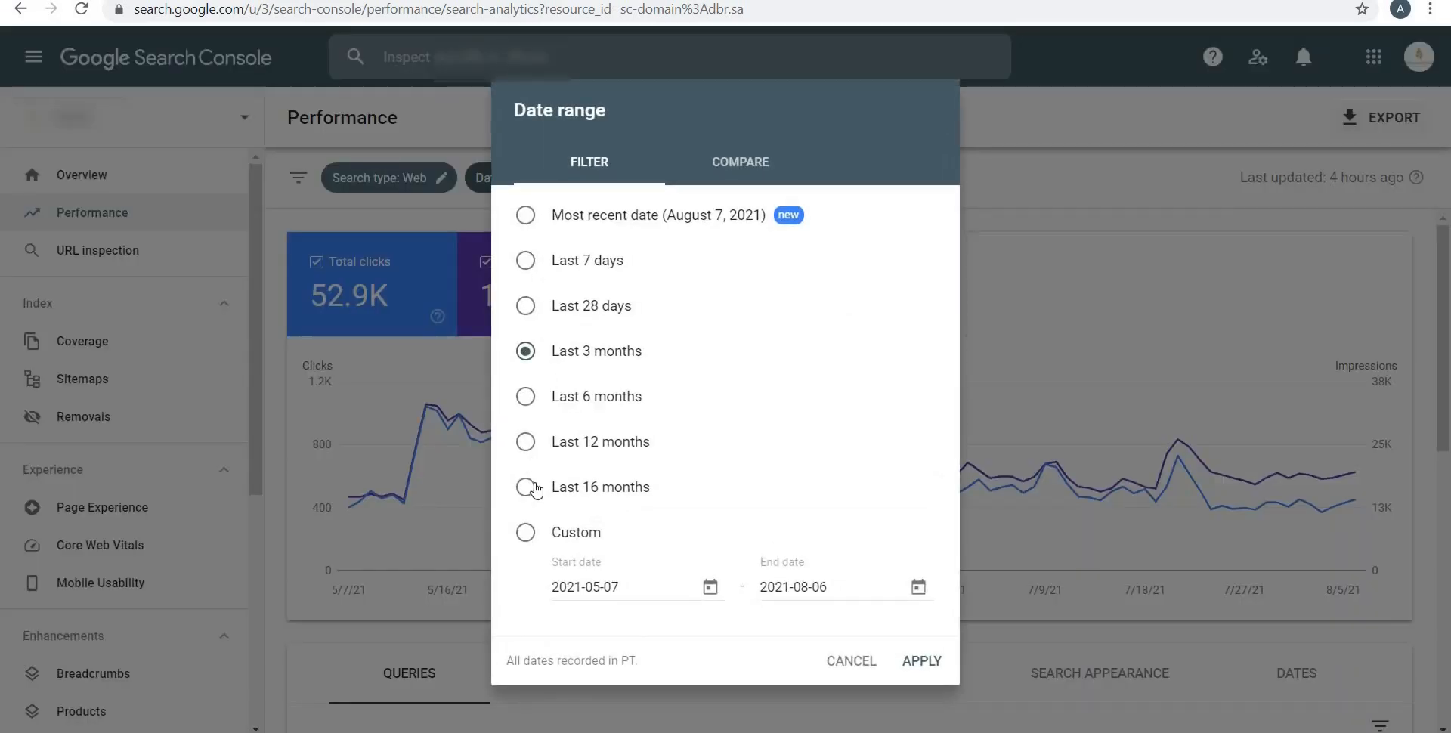
pyautogui.click(526, 487)
pyautogui.click(921, 661)
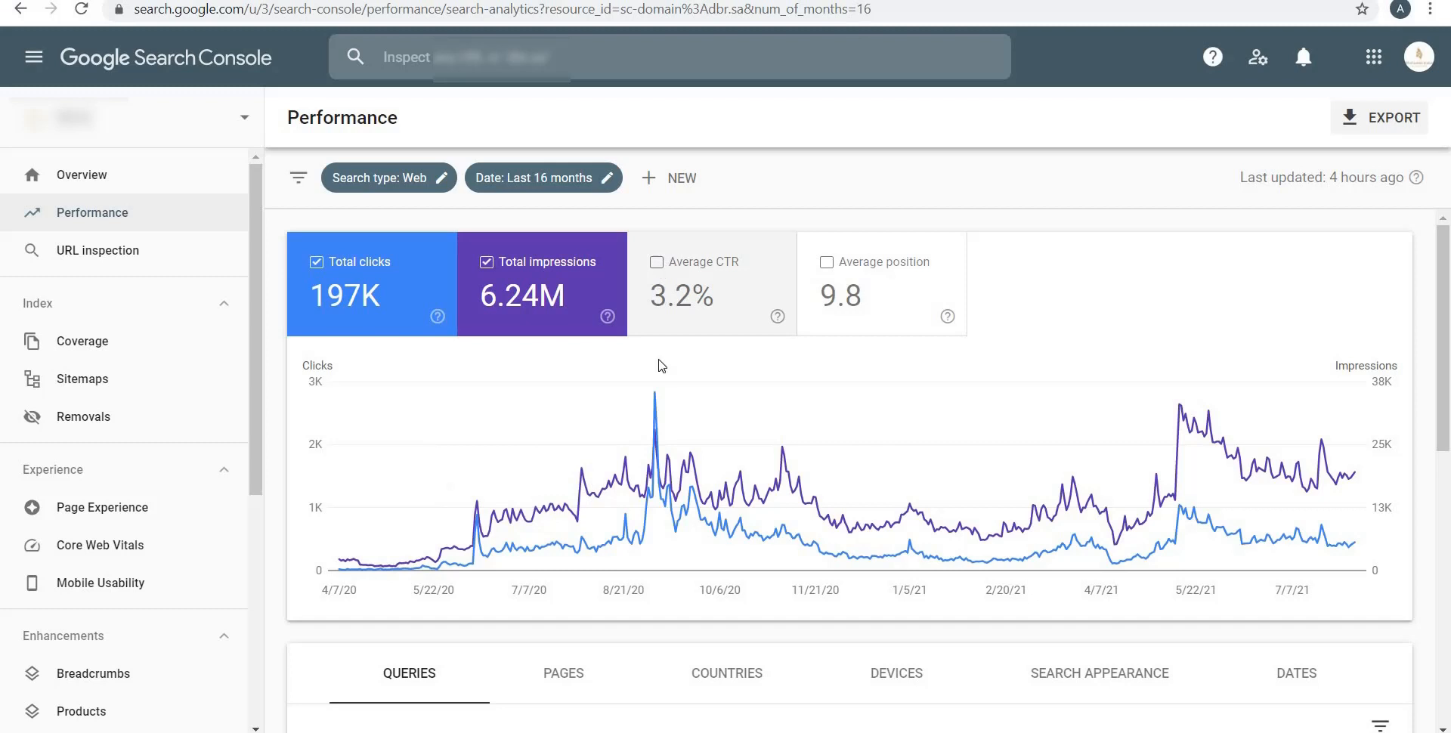
# Add Average CTR and Average position to the Performance chart, then switch to the Google results.
pyautogui.click(656, 263)
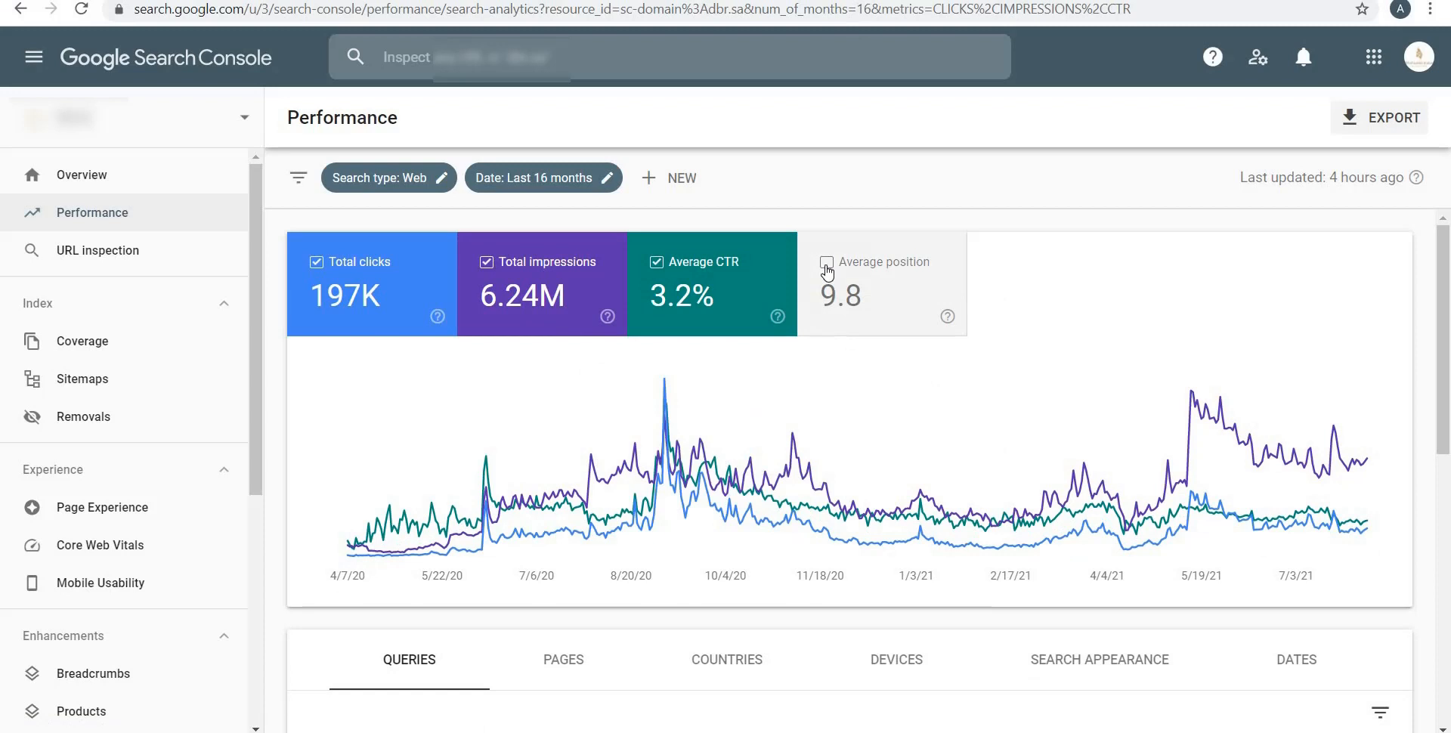
pyautogui.click(827, 263)
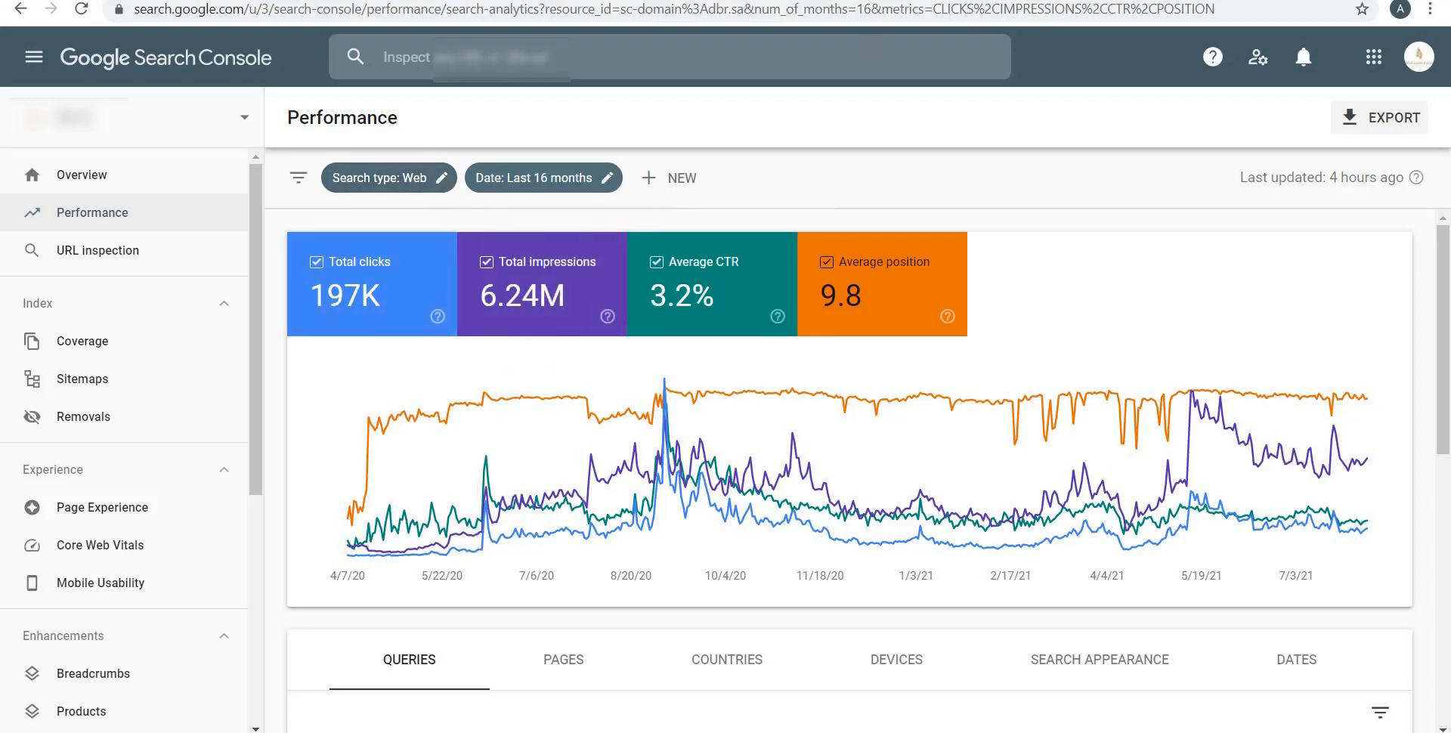
pyautogui.click(1247, 11)
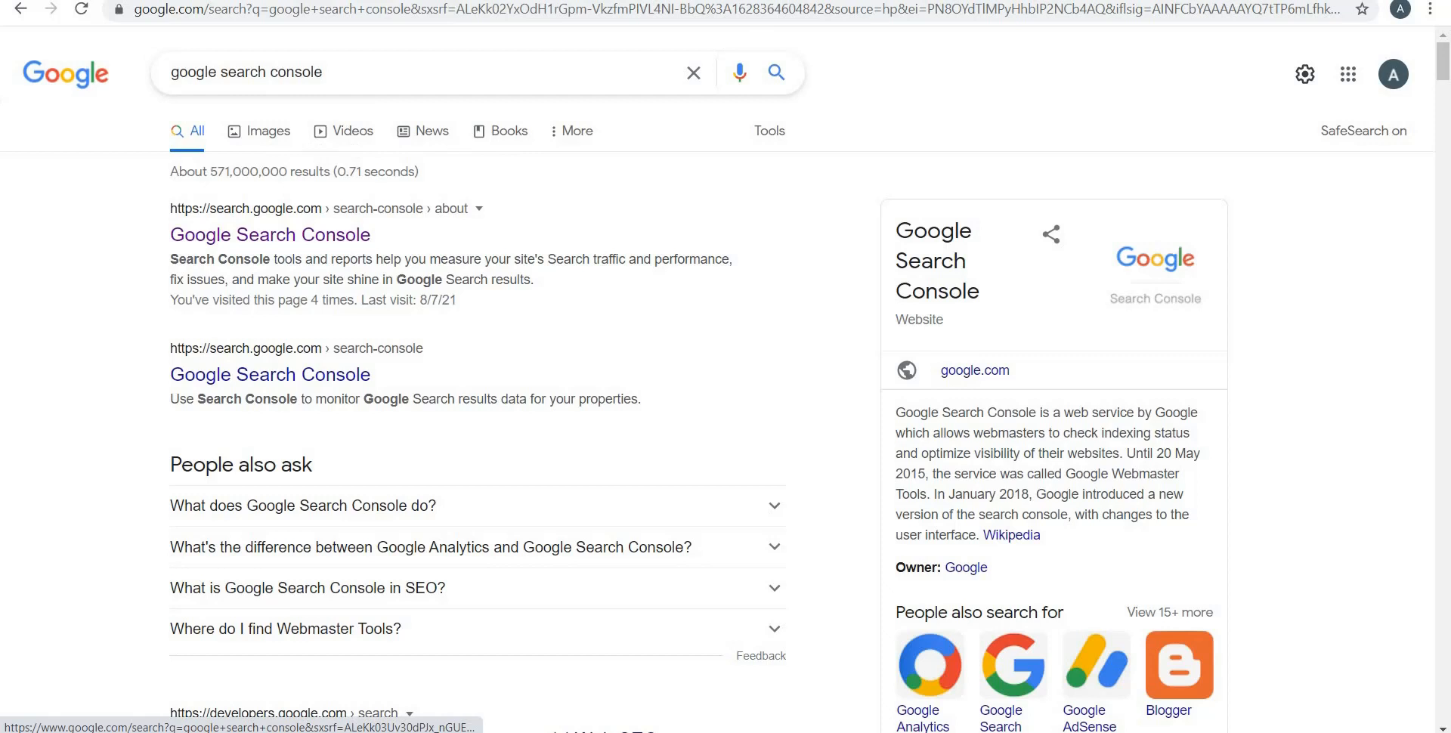
# Back in the Performance report, filter the search type to Image results.
pyautogui.click(1191, 0)
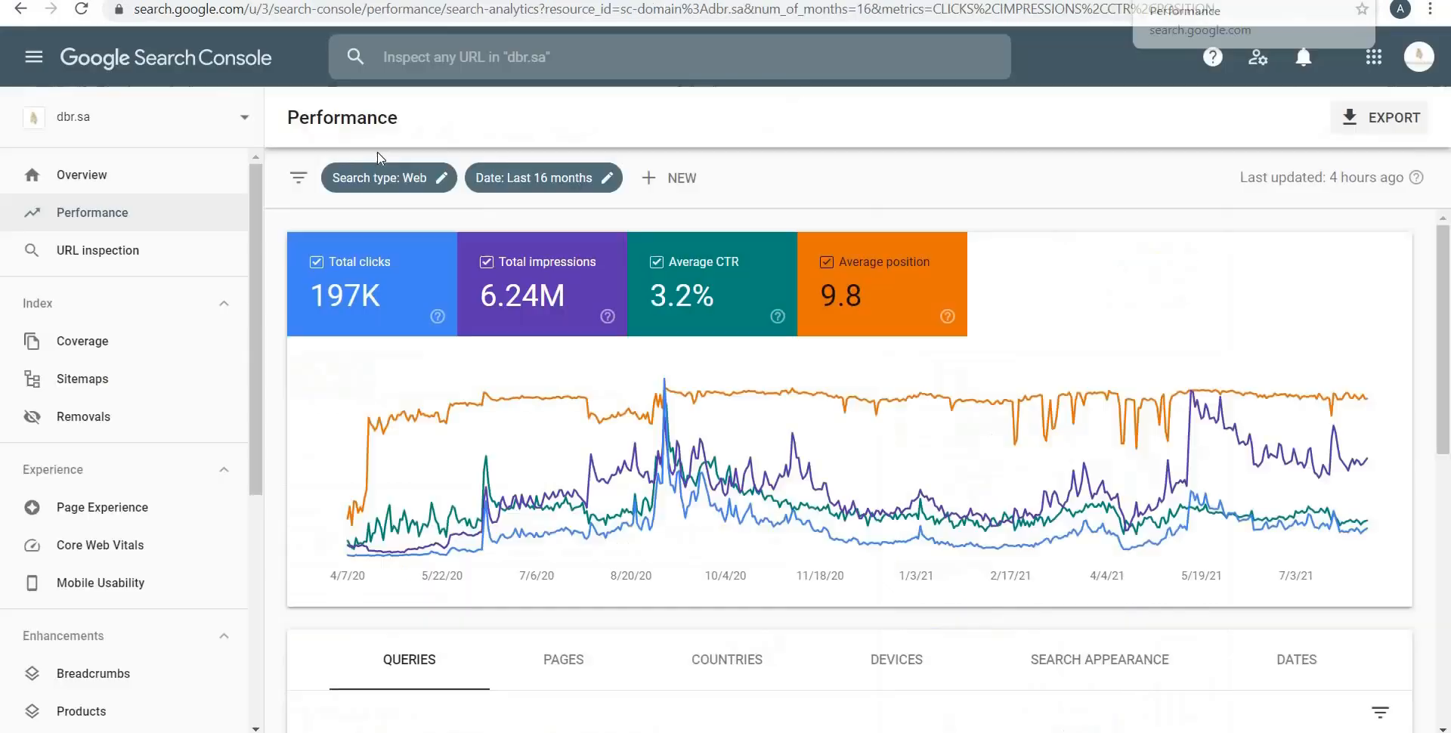
pyautogui.click(366, 177)
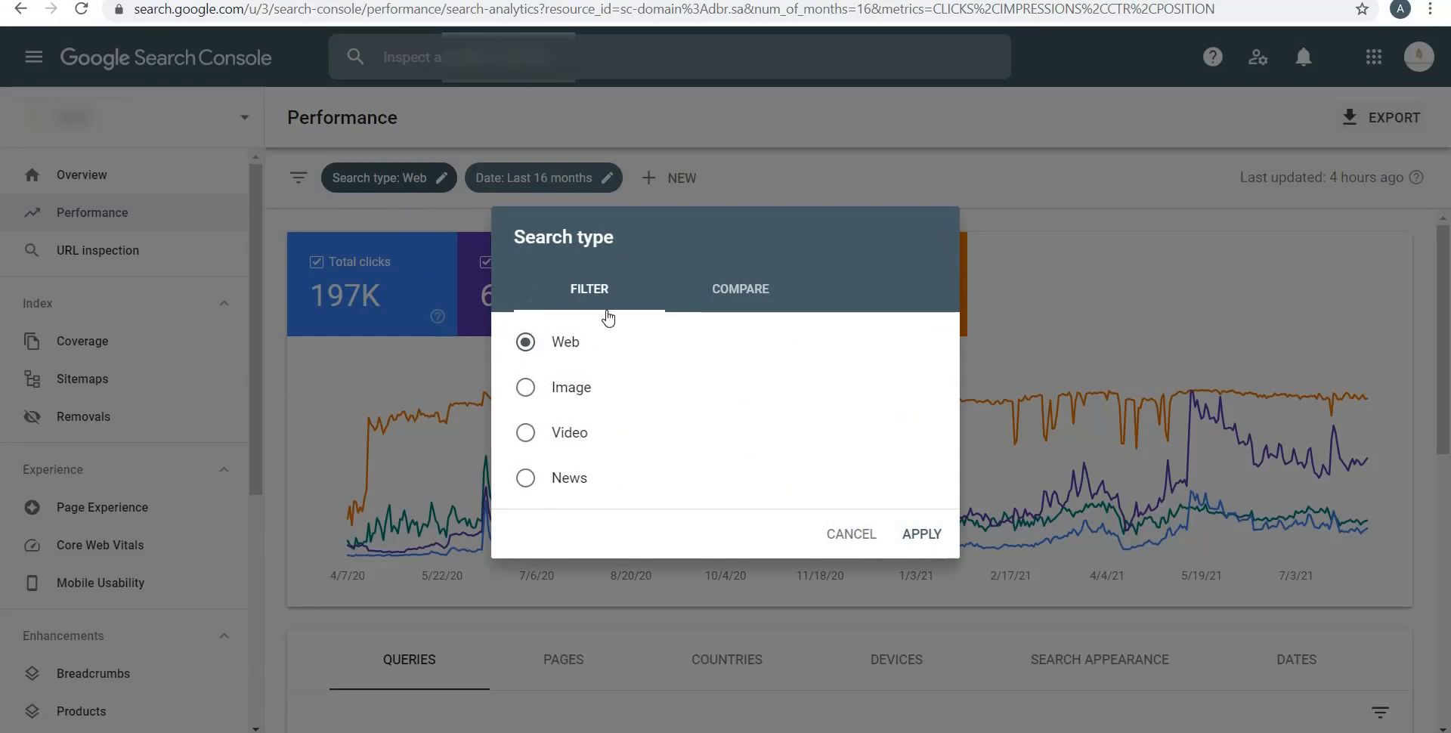
pyautogui.click(719, 293)
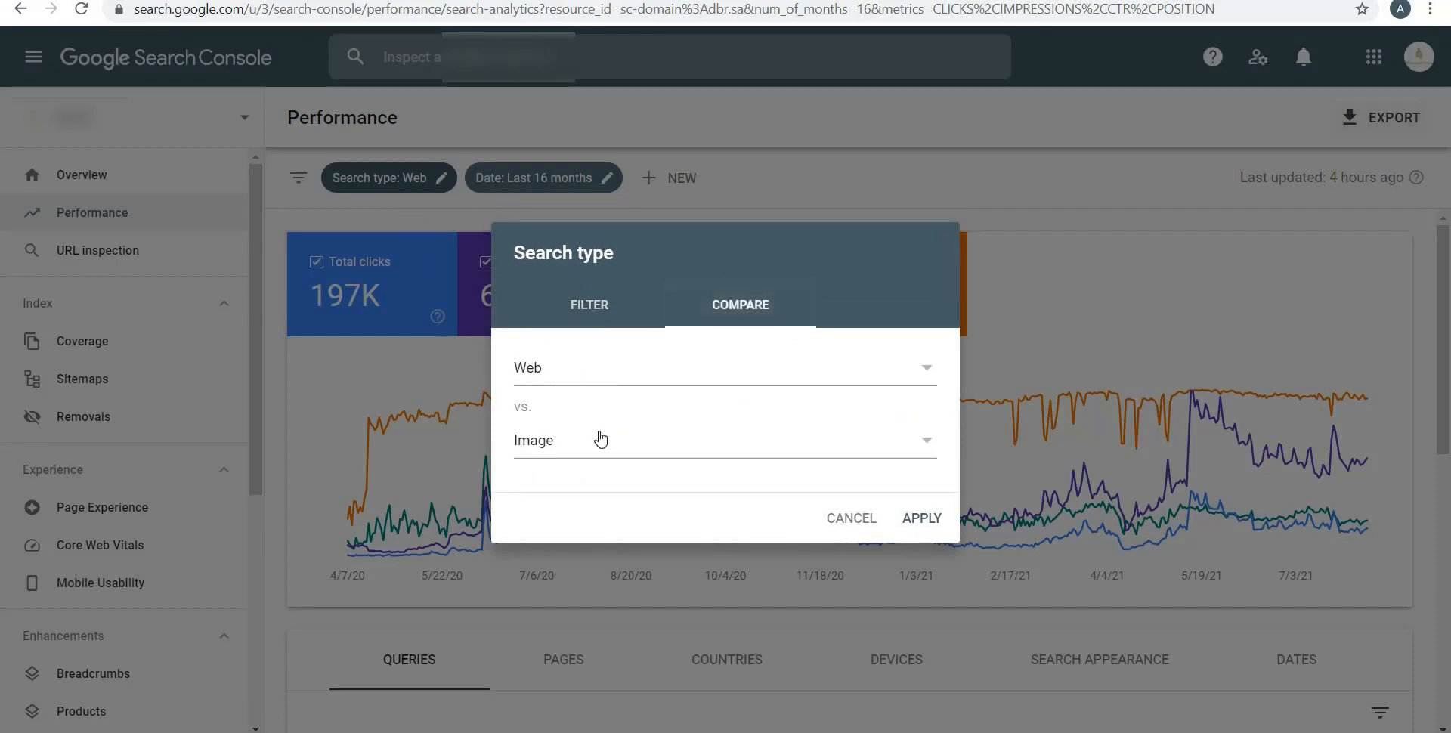
pyautogui.click(567, 332)
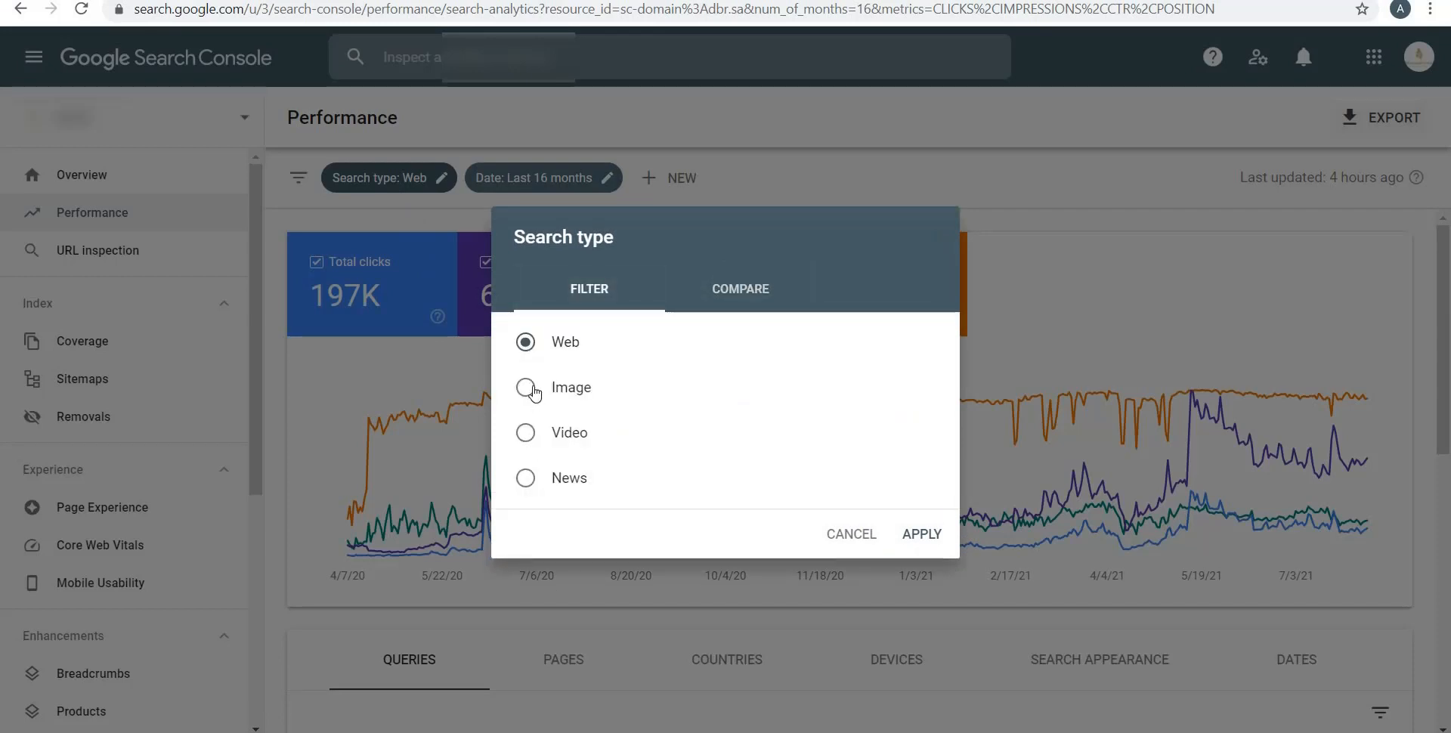
pyautogui.click(524, 387)
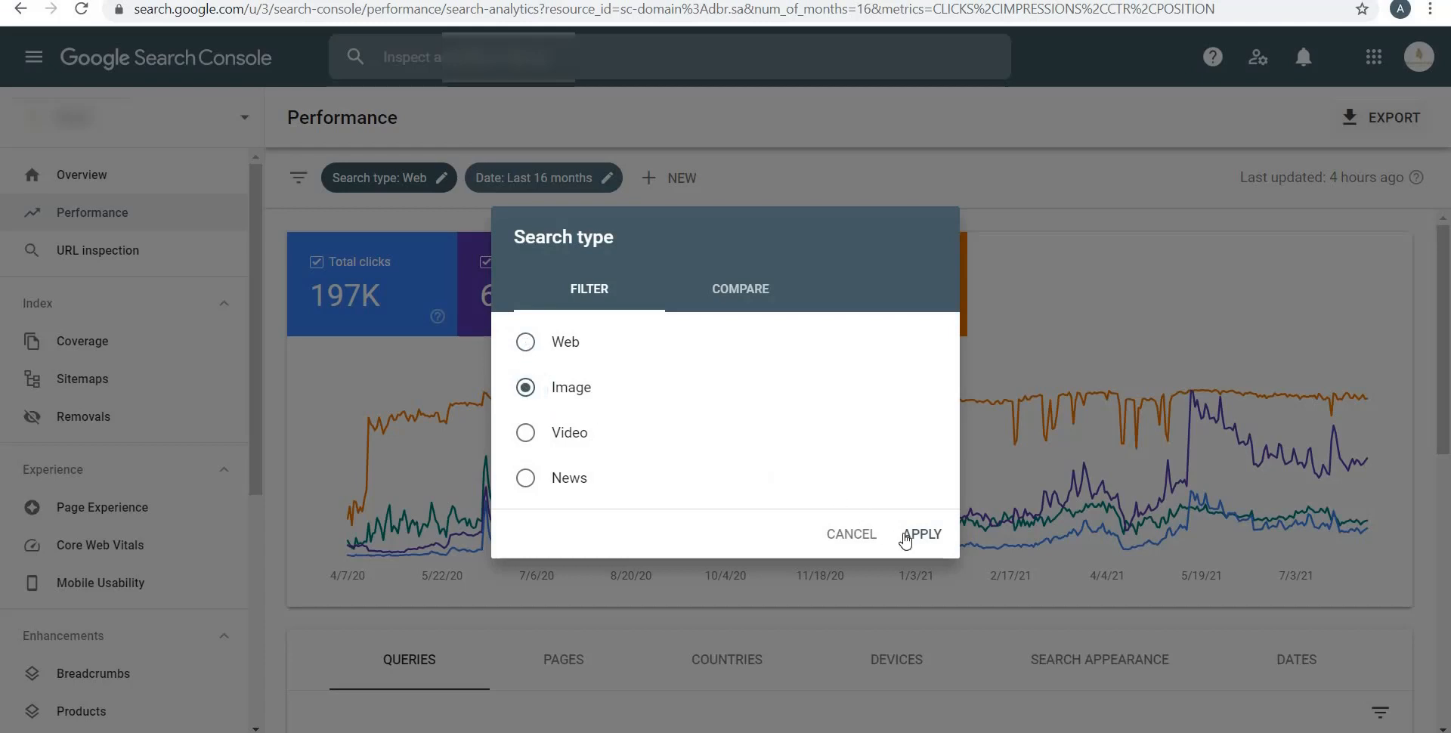
pyautogui.click(918, 534)
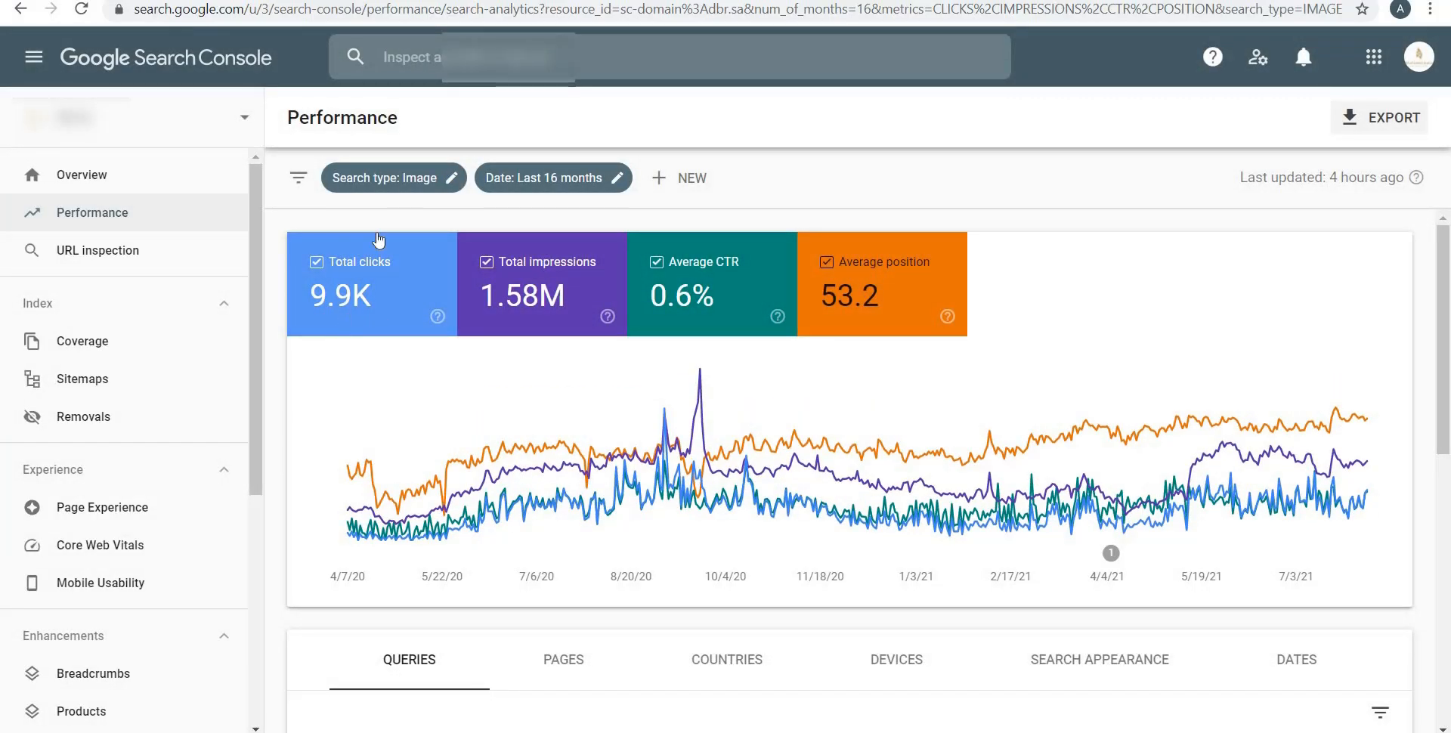
# Change the search type filter to Video results.
pyautogui.click(387, 180)
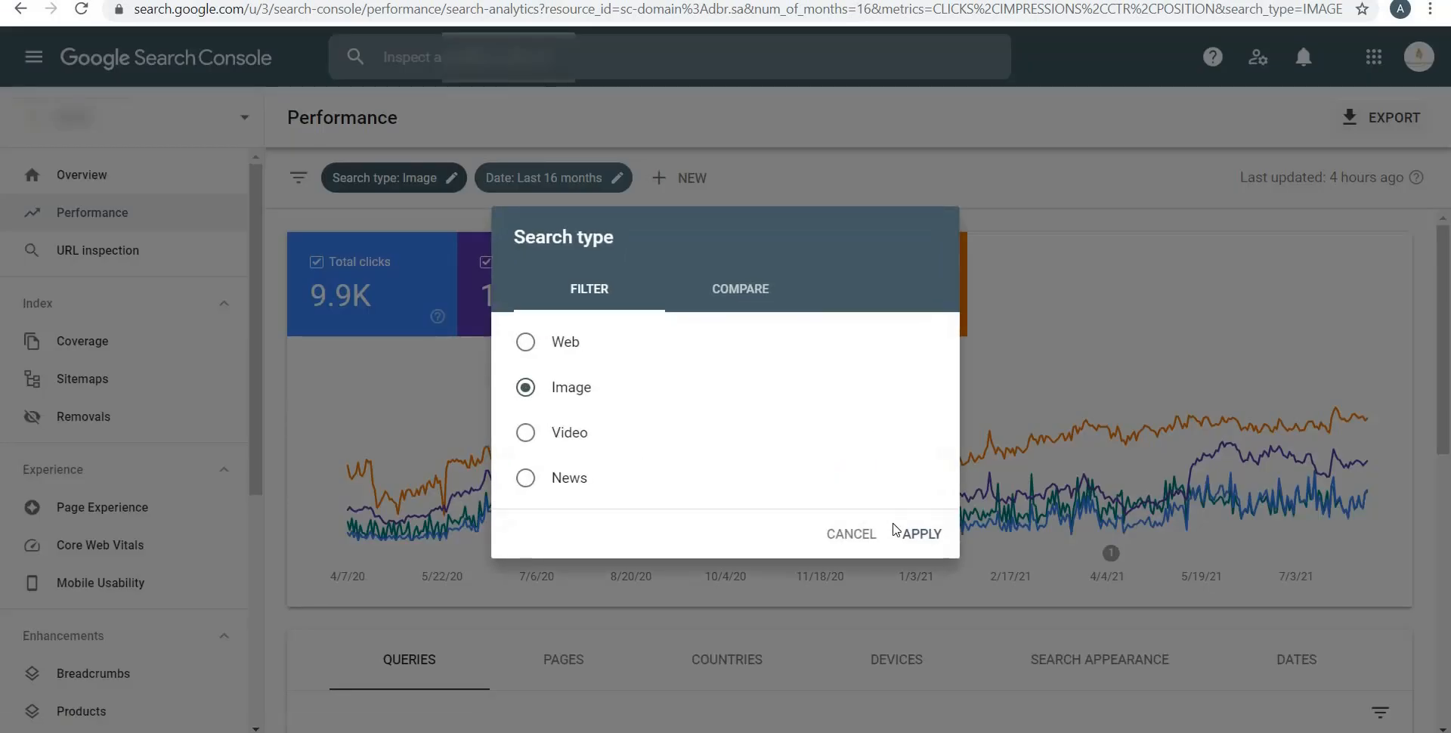
pyautogui.click(525, 432)
pyautogui.click(920, 535)
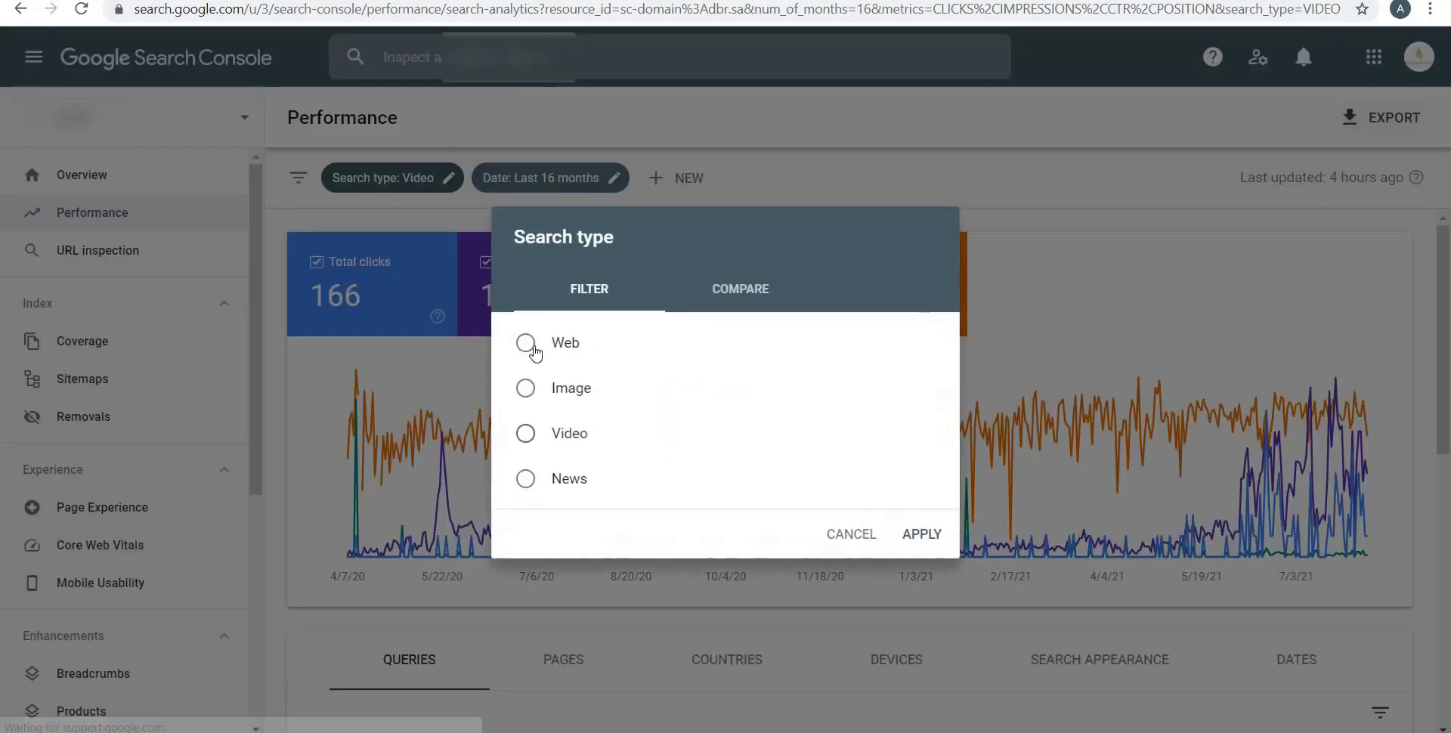
# Set up a search type comparison with Image first and Video second, and apply it.
pyautogui.click(528, 337)
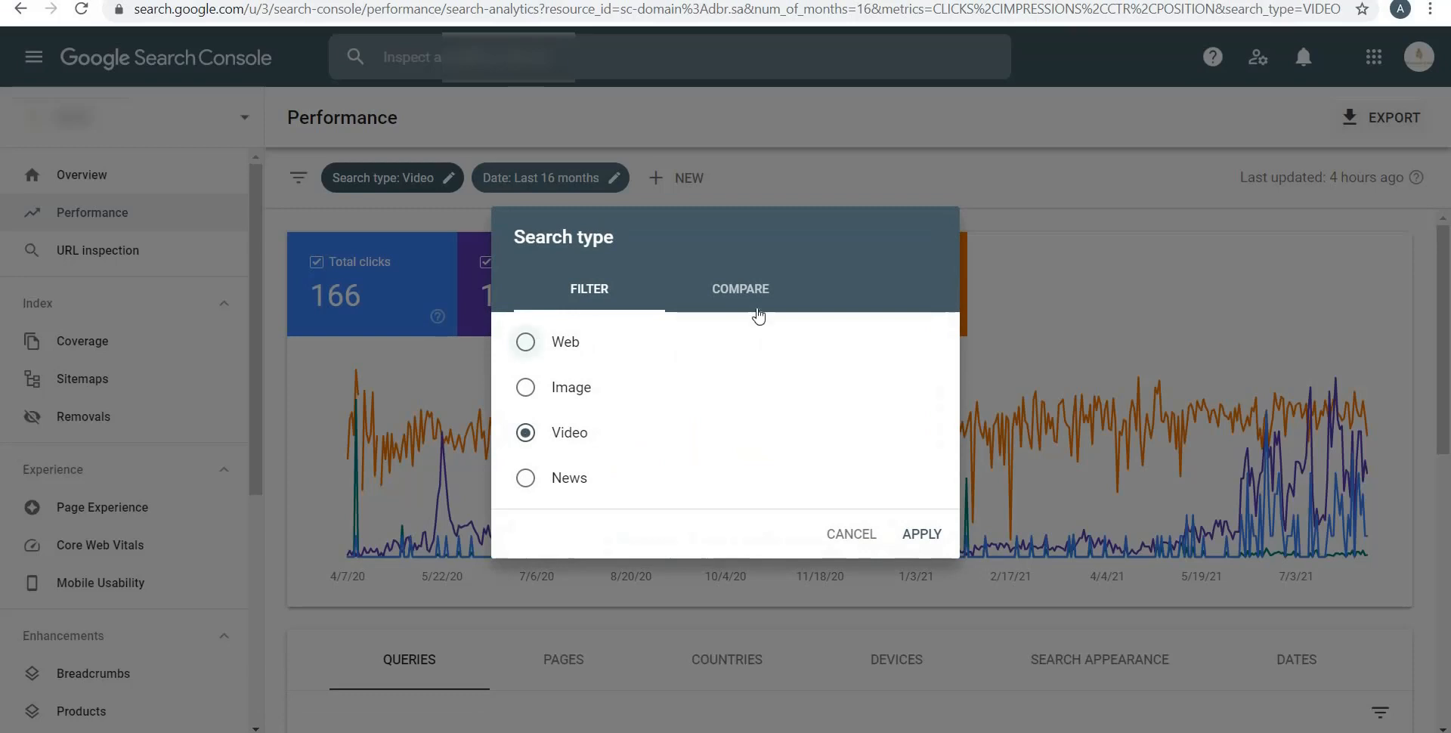
pyautogui.click(749, 280)
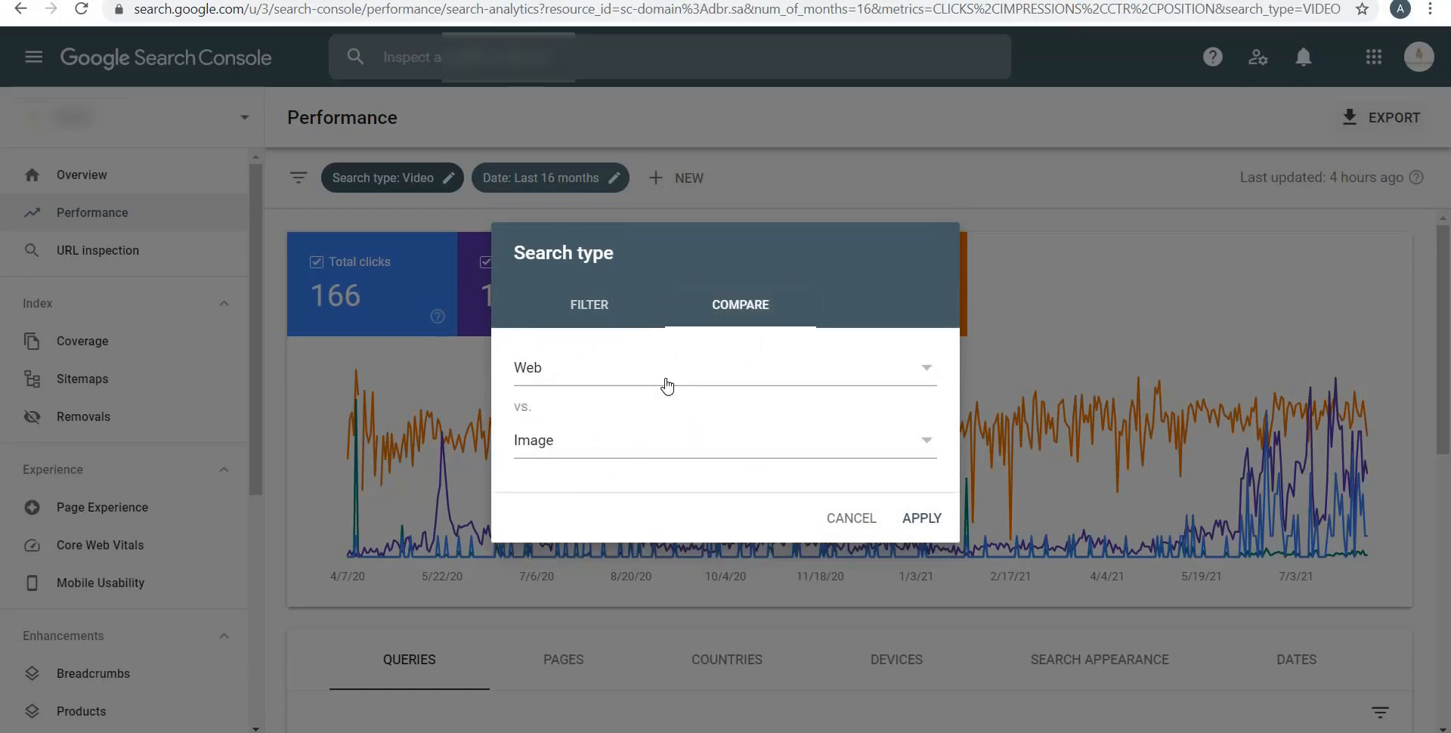
pyautogui.click(668, 375)
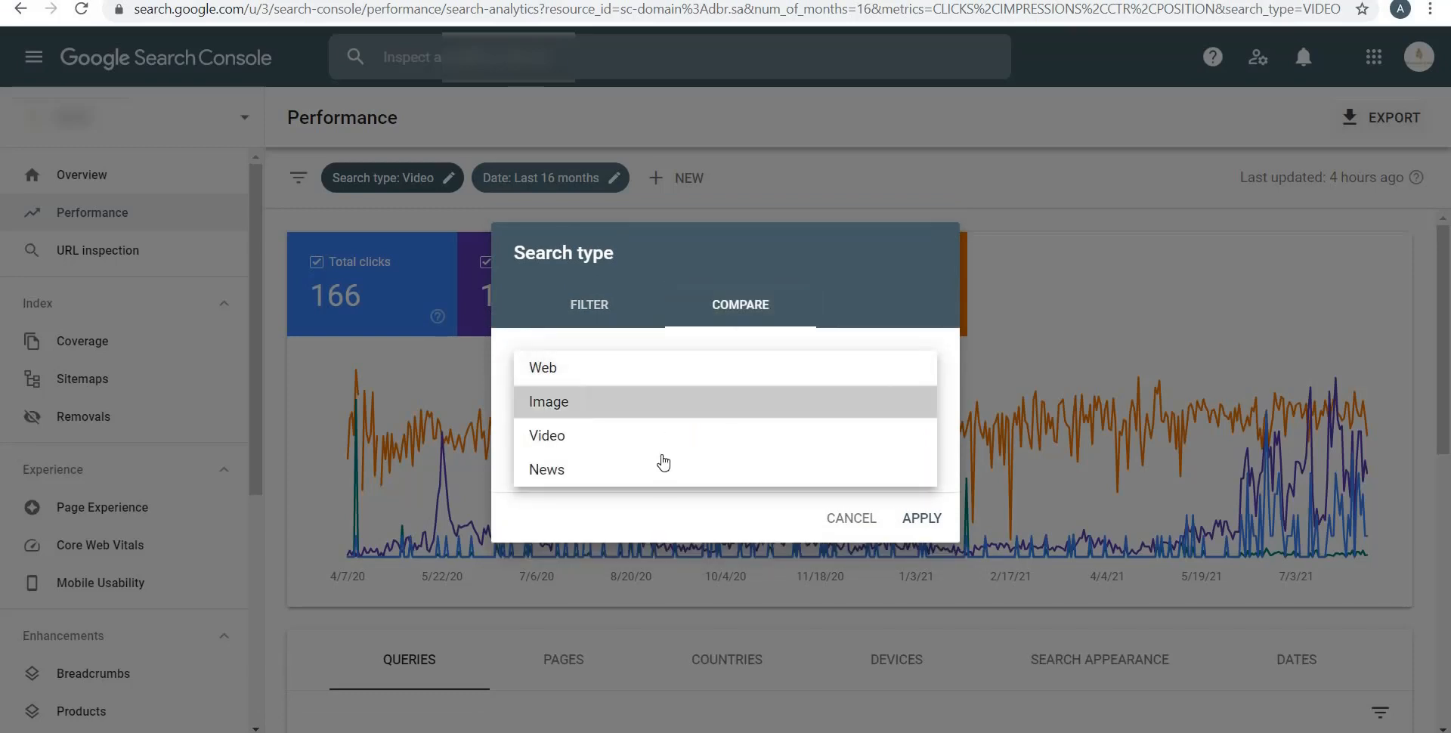
pyautogui.click(657, 403)
pyautogui.click(664, 448)
pyautogui.click(737, 473)
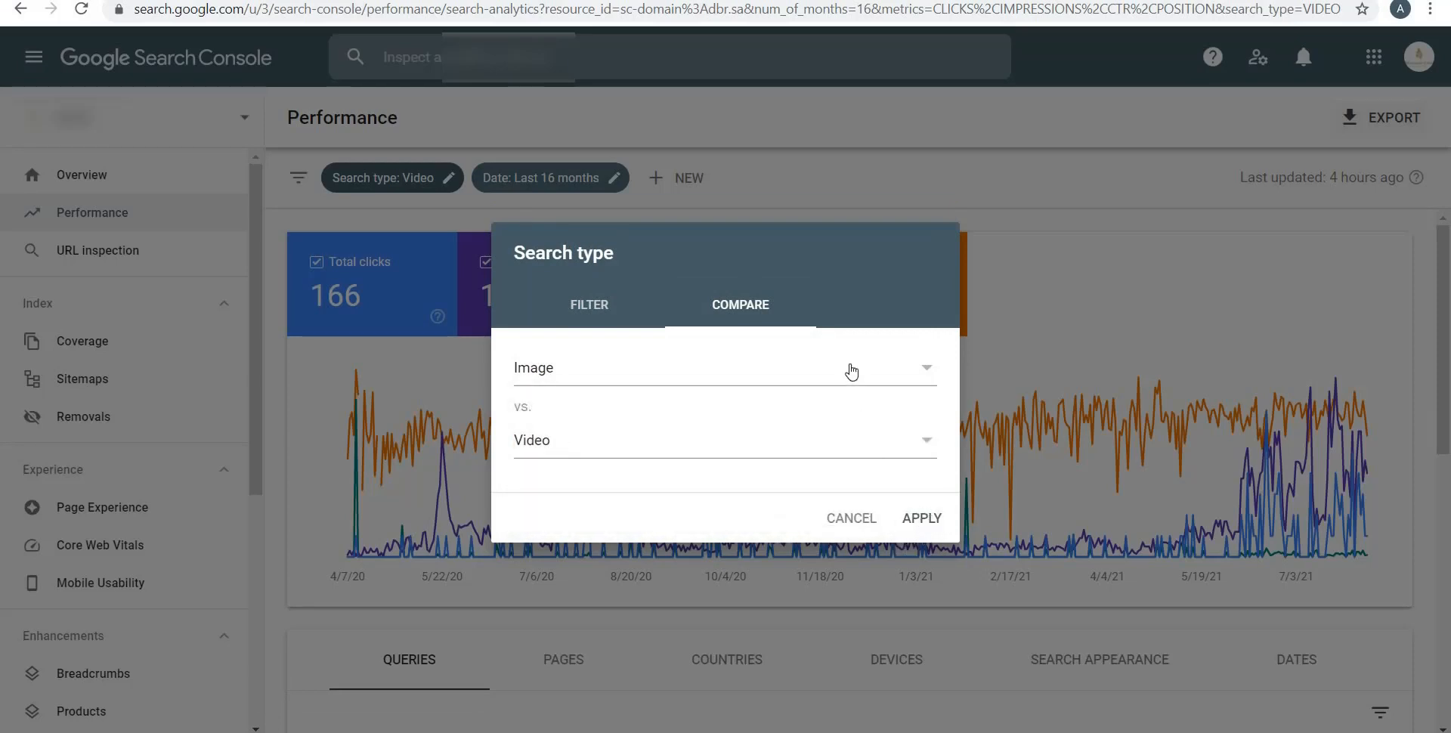
pyautogui.click(920, 518)
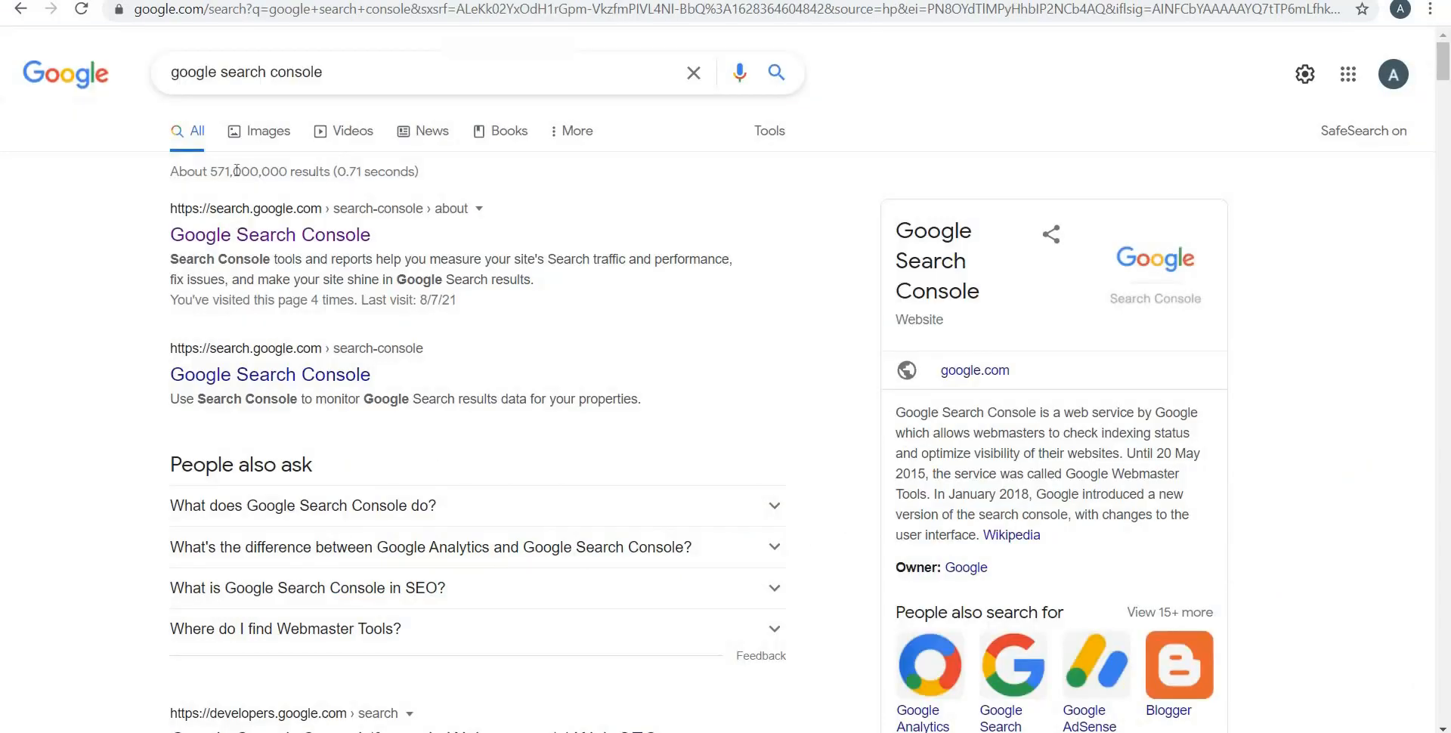
# View Google's Images and Videos results for the query, then return to Search Console.
pyautogui.click(259, 131)
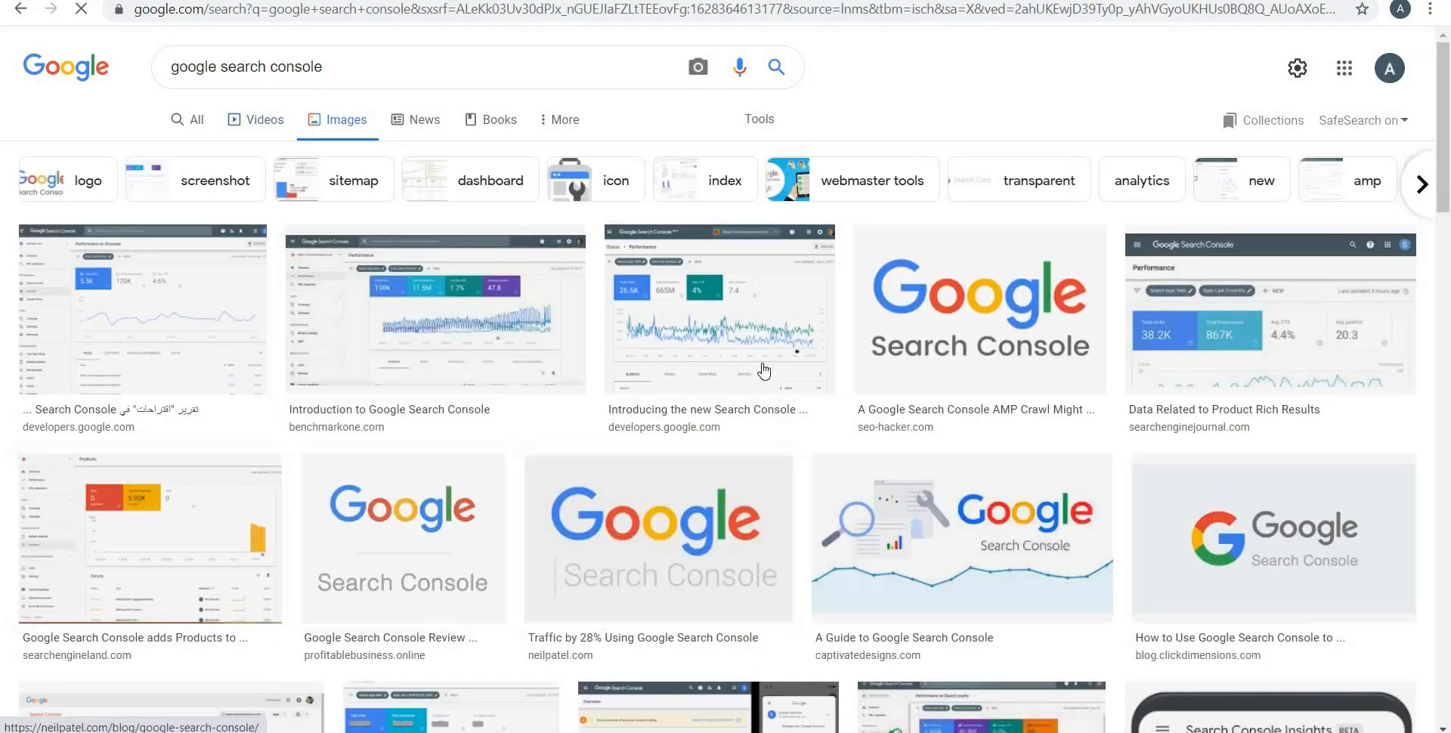
pyautogui.click(257, 119)
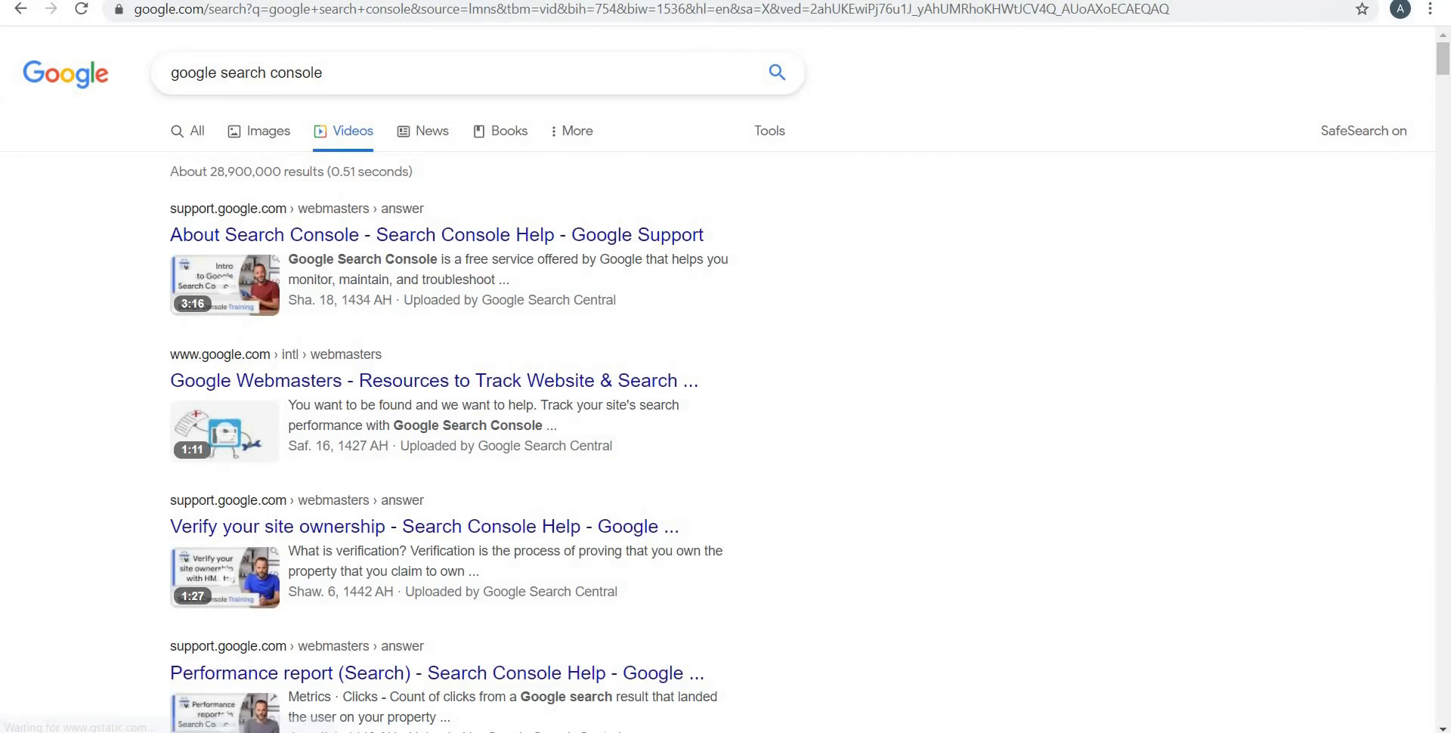
pyautogui.click(1202, 9)
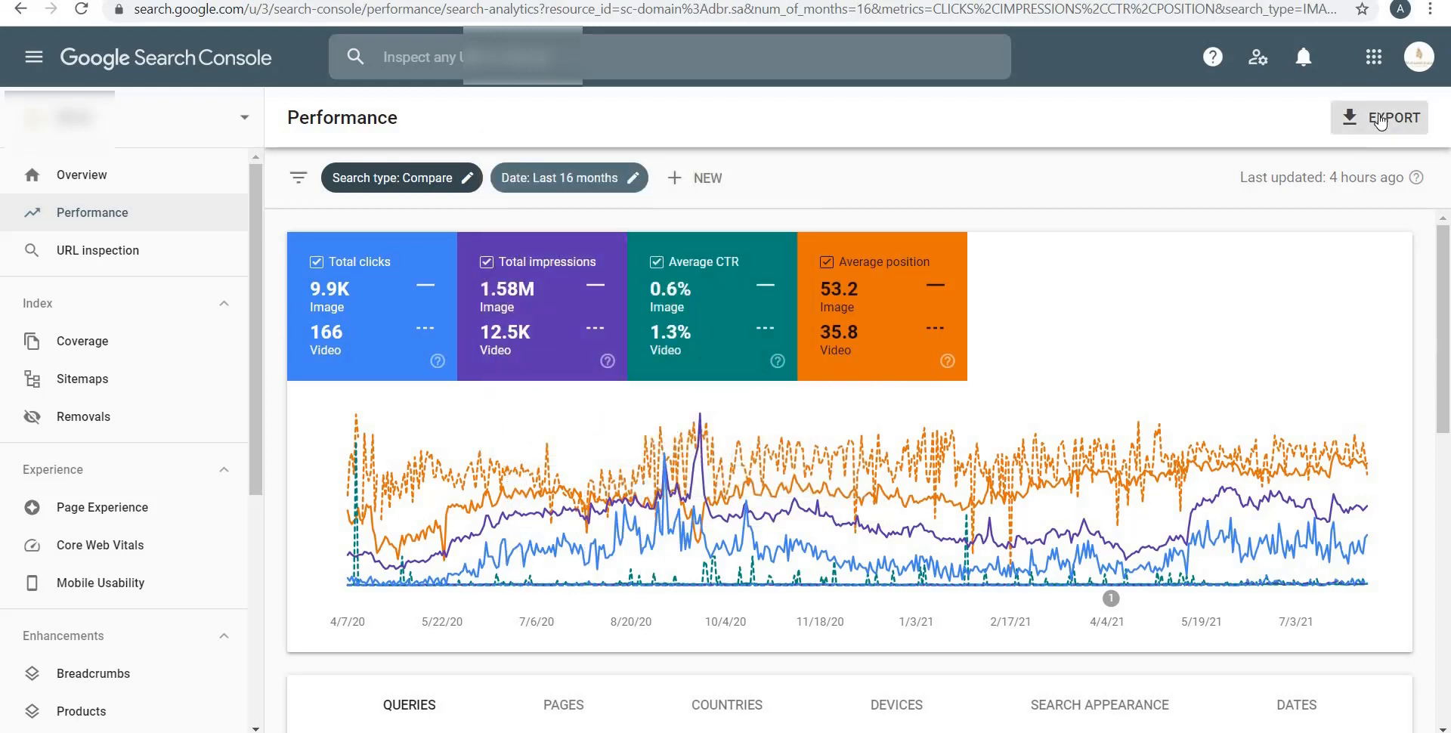
pyautogui.click(1377, 117)
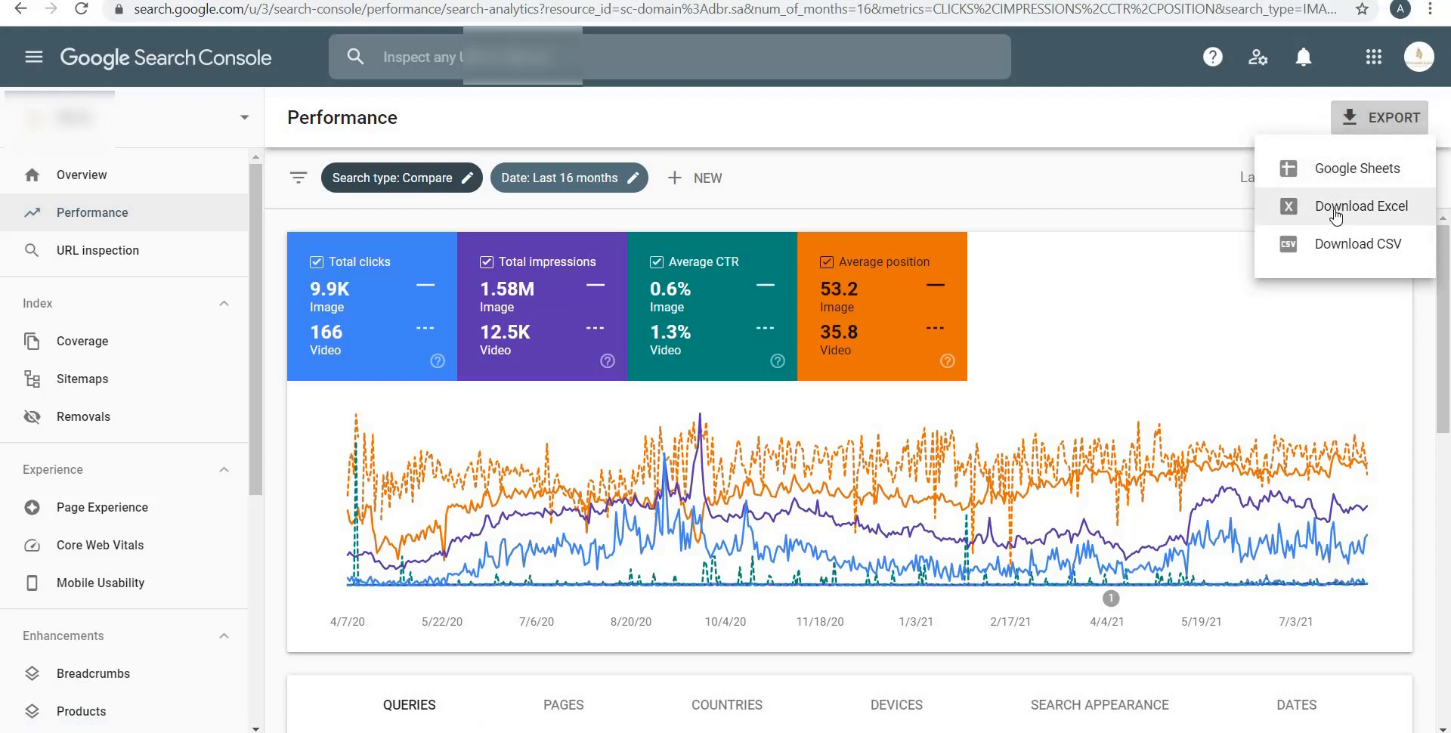
pyautogui.click(1173, 186)
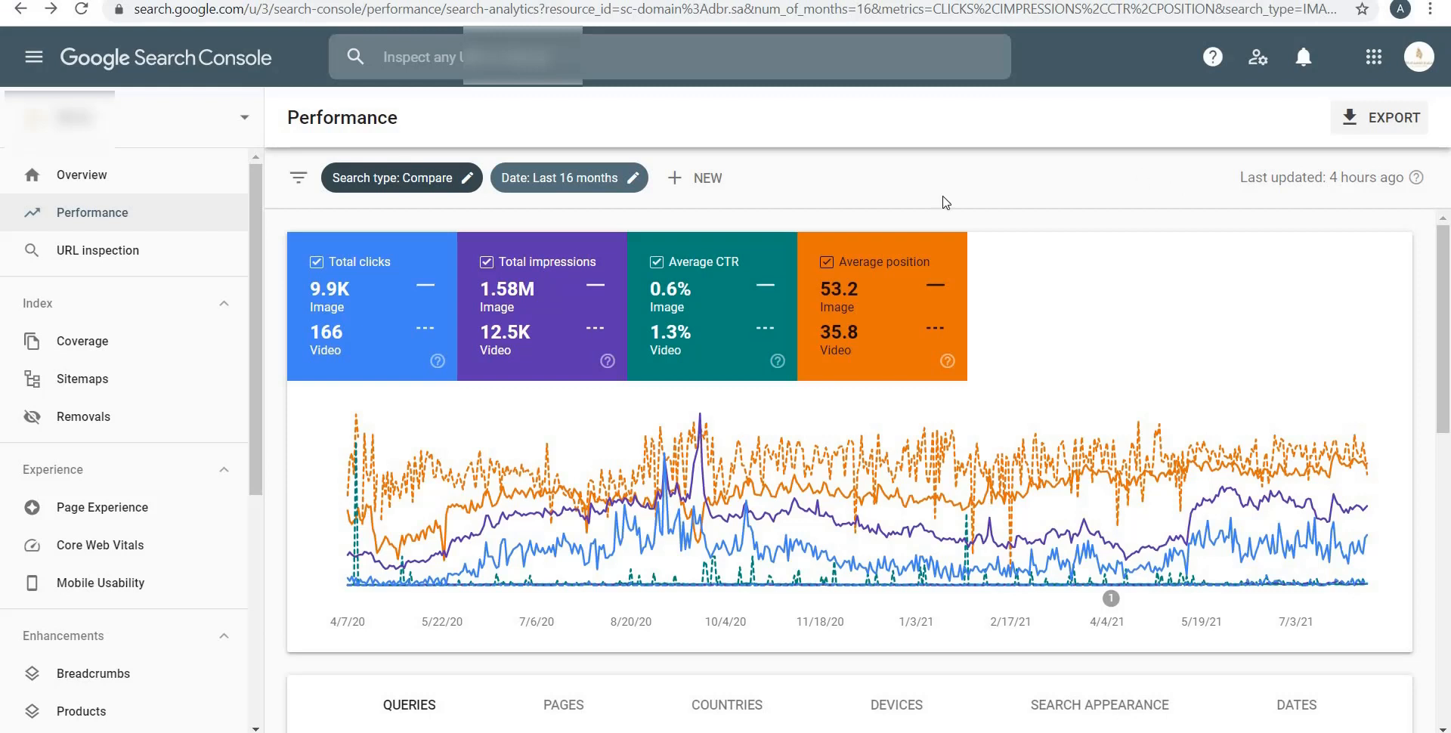
pyautogui.scroll(-3, 396, 502)
pyautogui.scroll(-3, 408, 454)
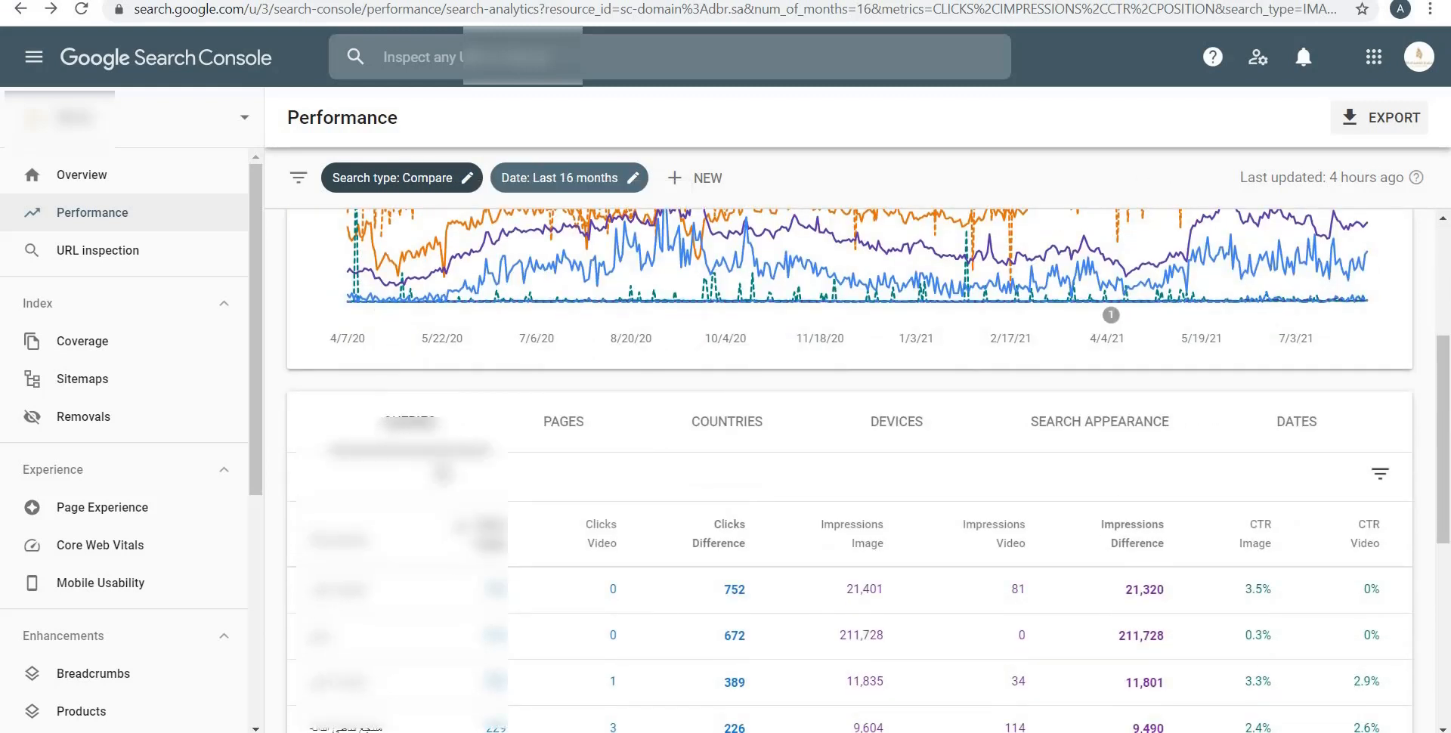
pyautogui.scroll(-2, 431, 454)
pyautogui.scroll(2, 442, 468)
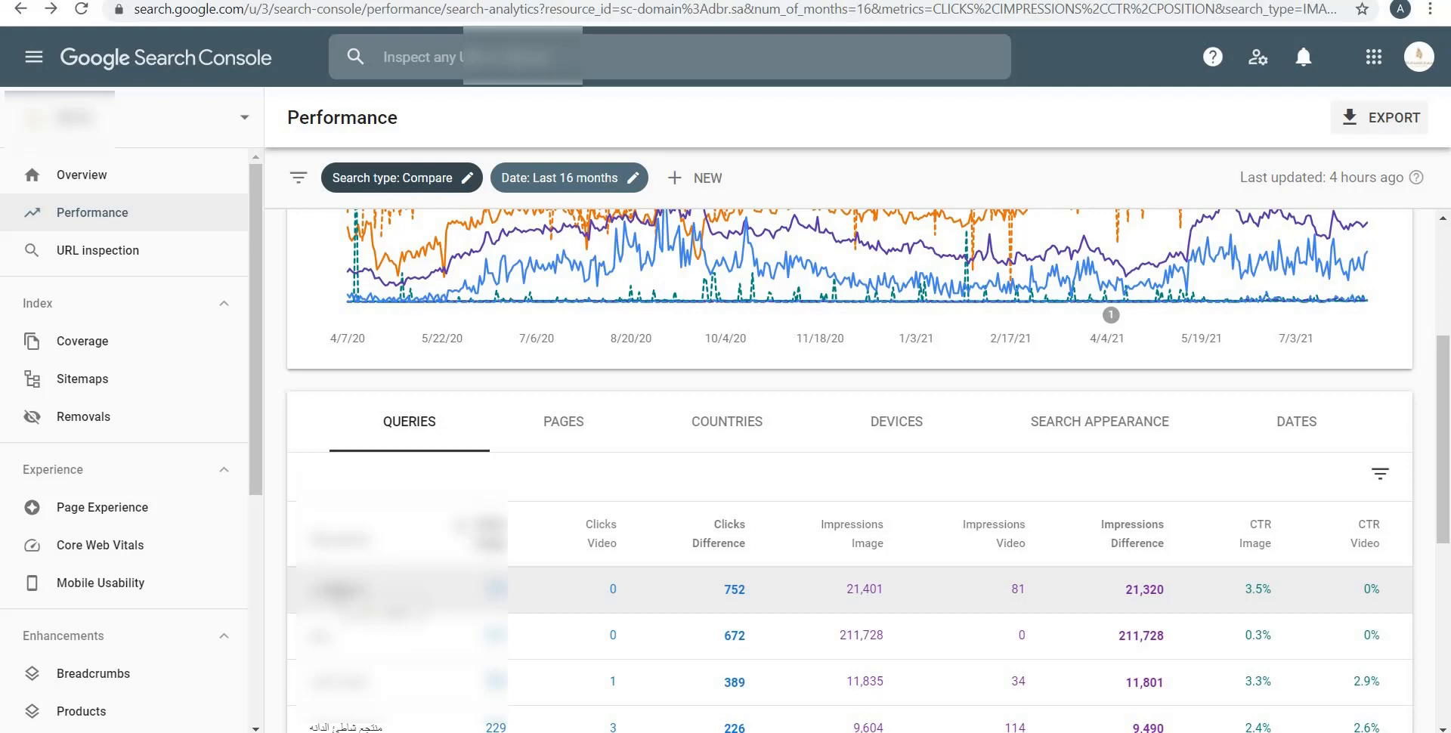
# Break the comparison table down by Pages, Countries, Devices, Search appearance and Dates in turn.
pyautogui.click(585, 420)
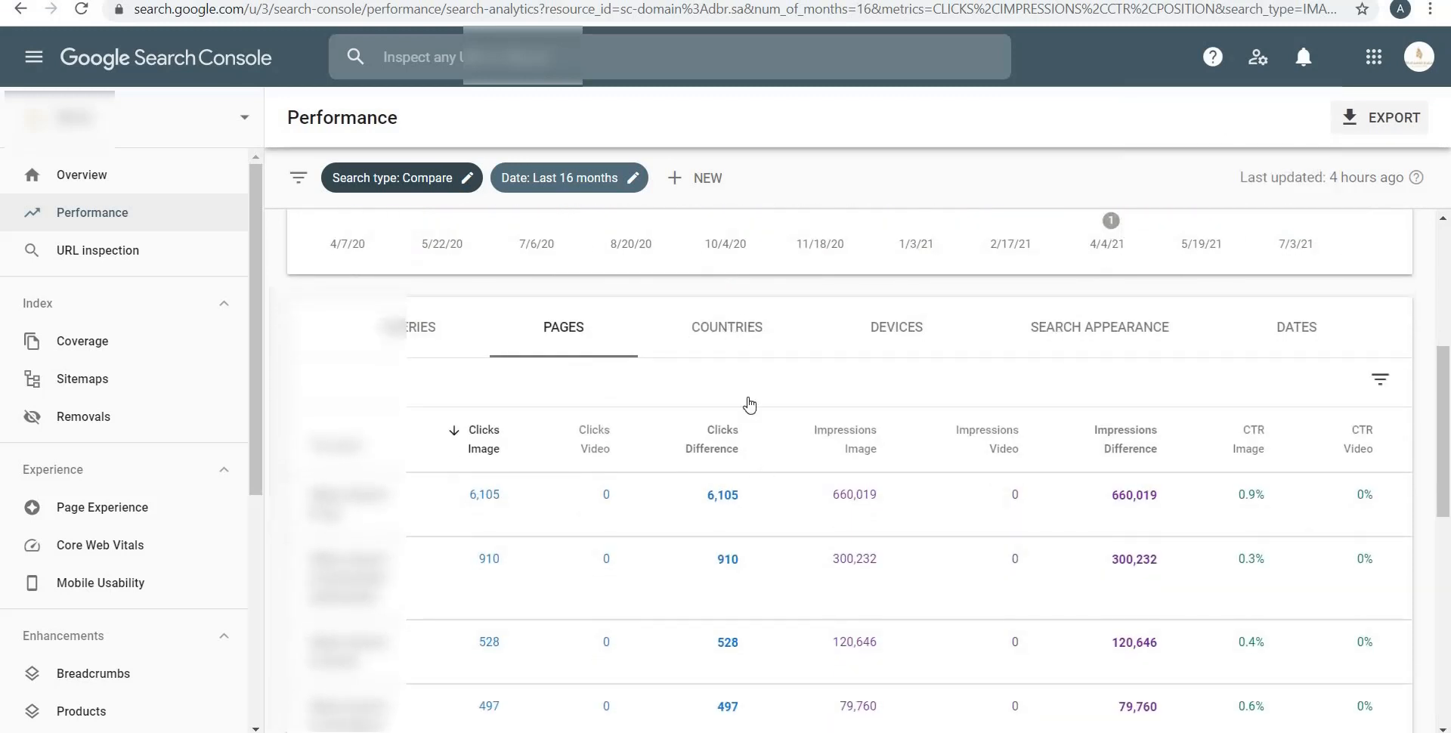
pyautogui.scroll(-3, 725, 432)
pyautogui.scroll(2, 709, 328)
pyautogui.scroll(2, 709, 328)
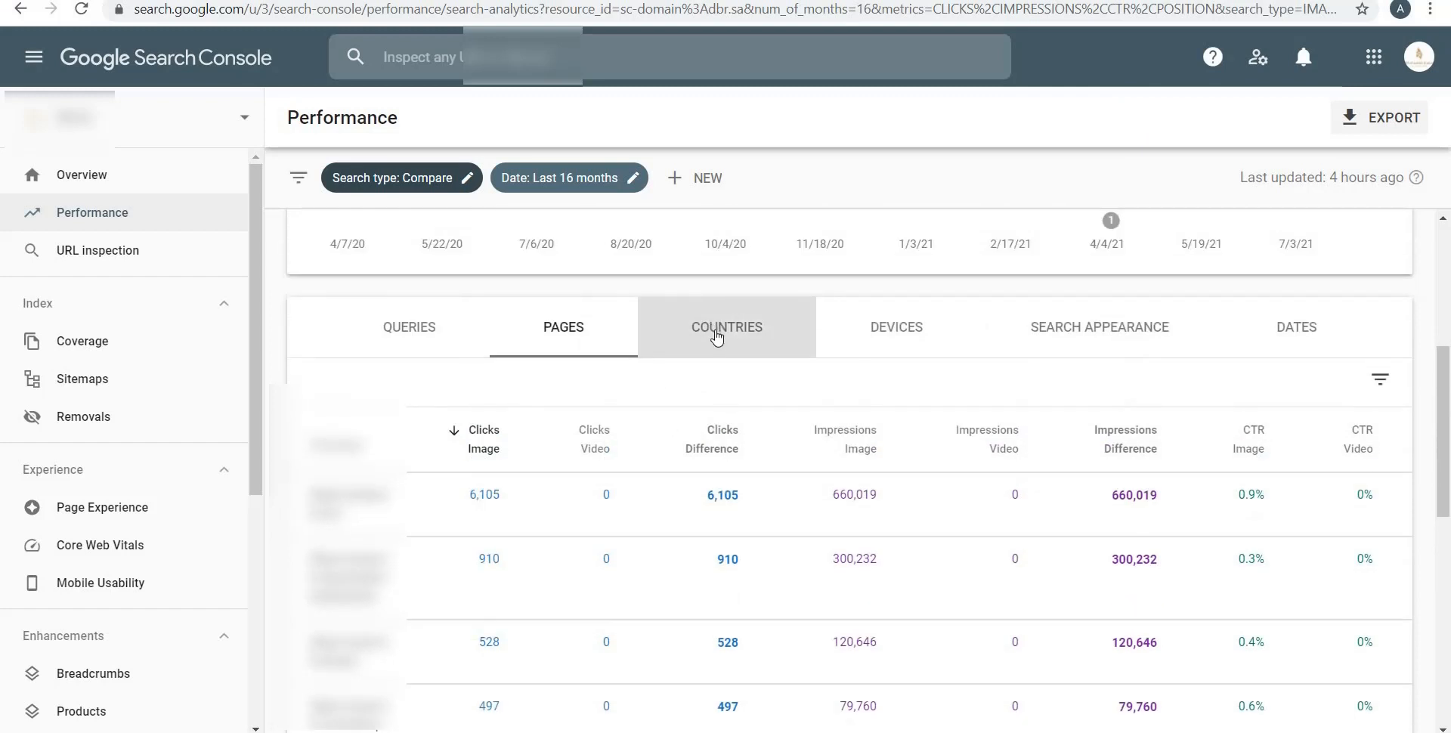
pyautogui.click(726, 326)
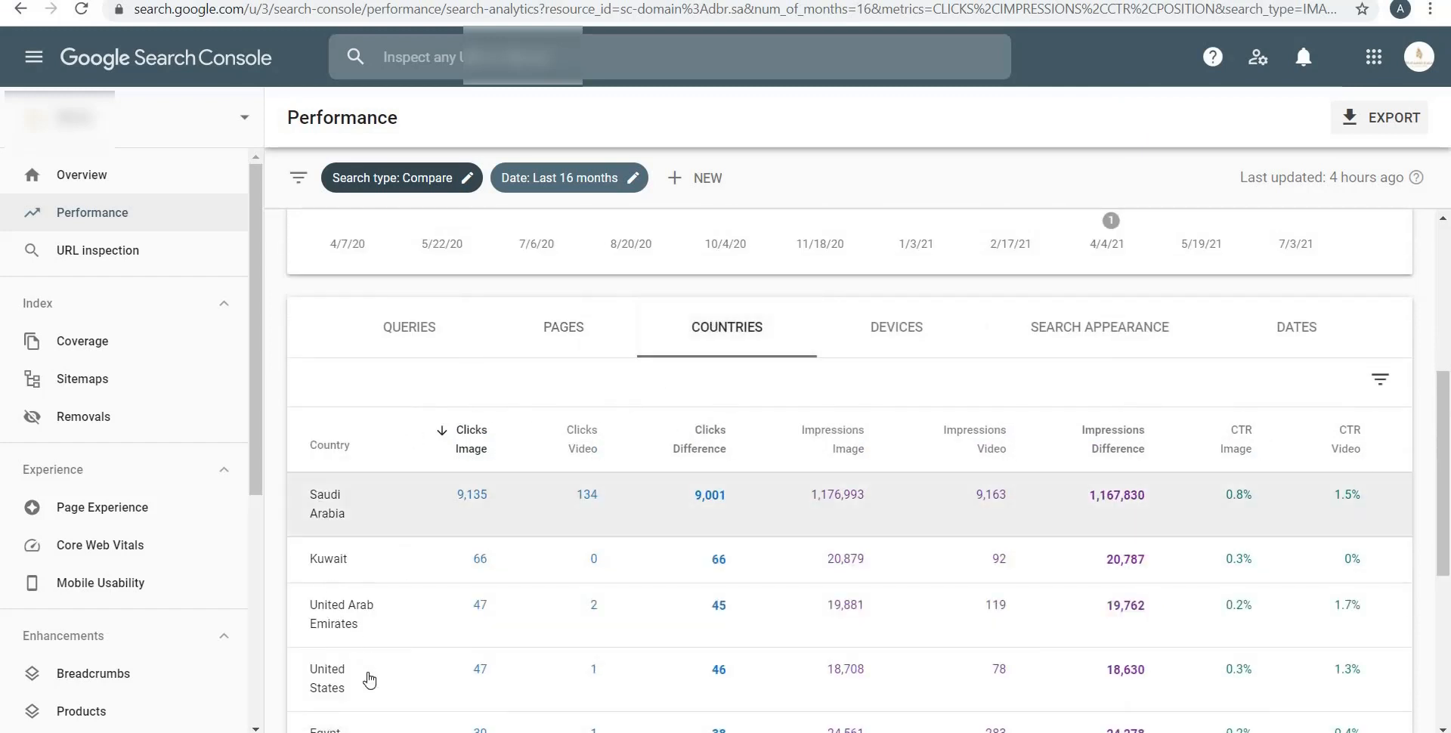
pyautogui.click(909, 330)
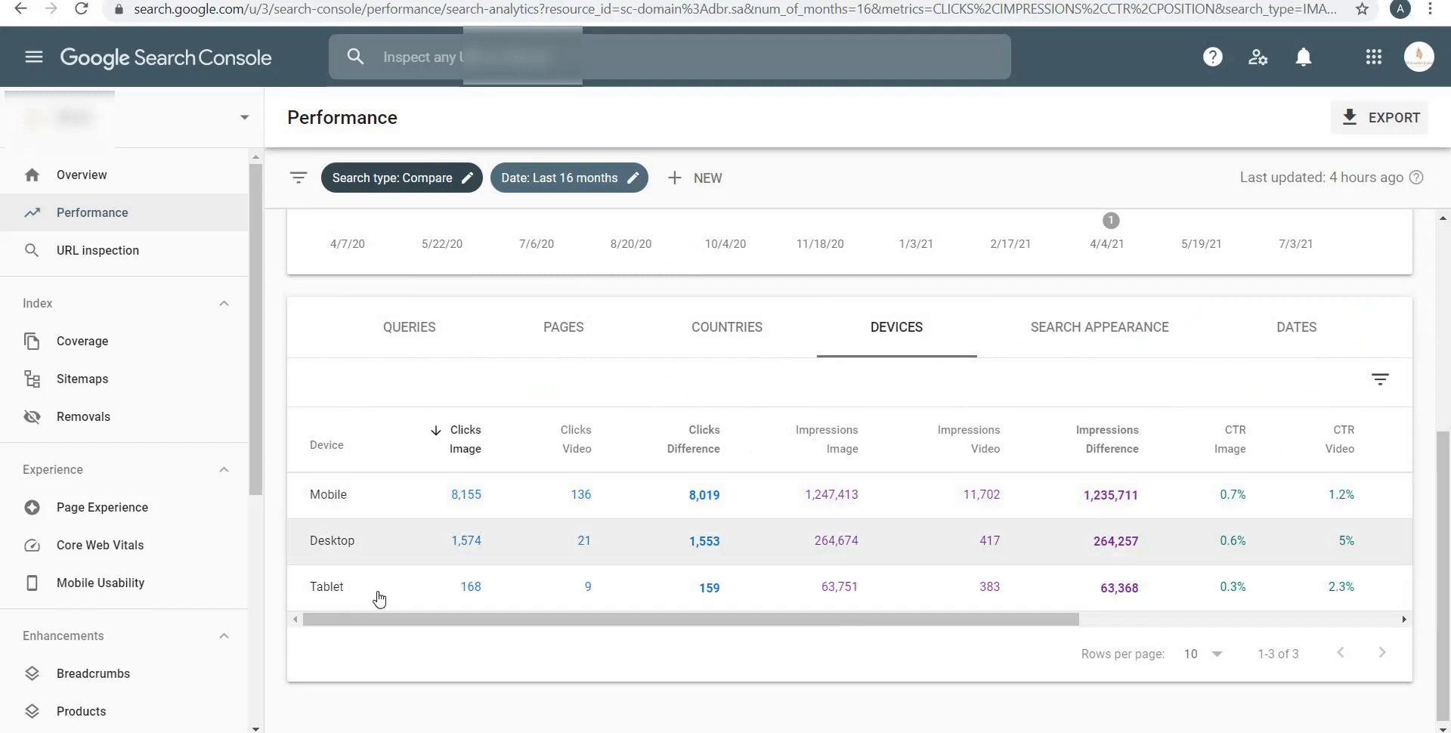
pyautogui.click(1085, 340)
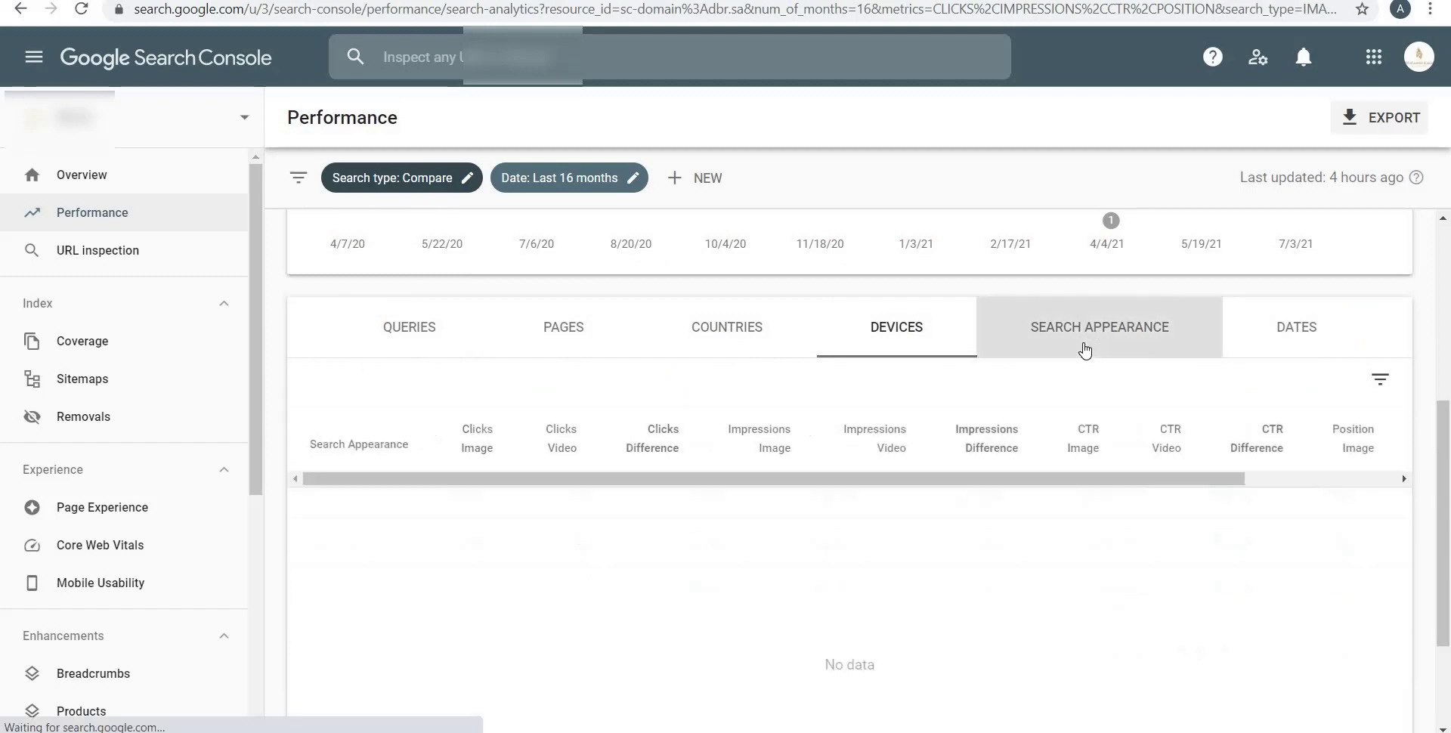
pyautogui.click(1287, 329)
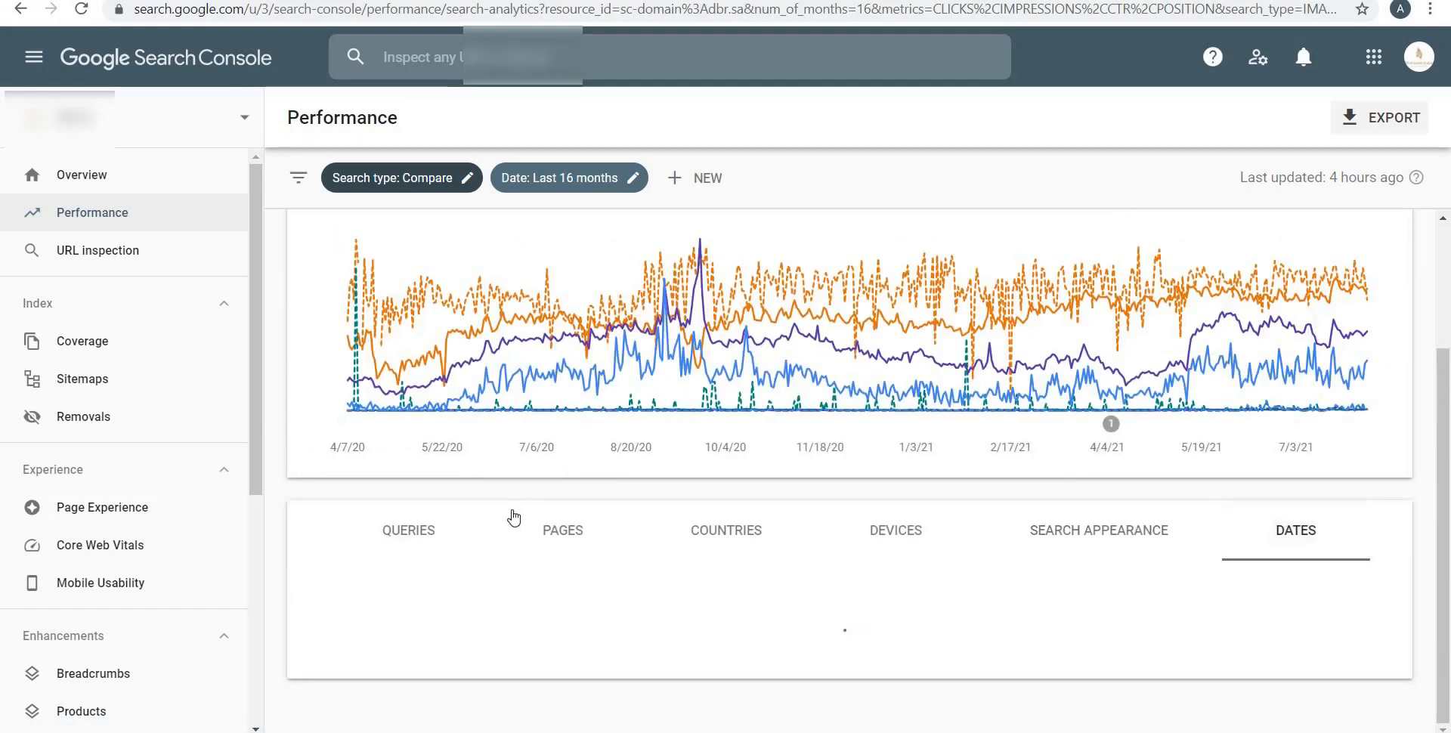
pyautogui.scroll(-1, 514, 518)
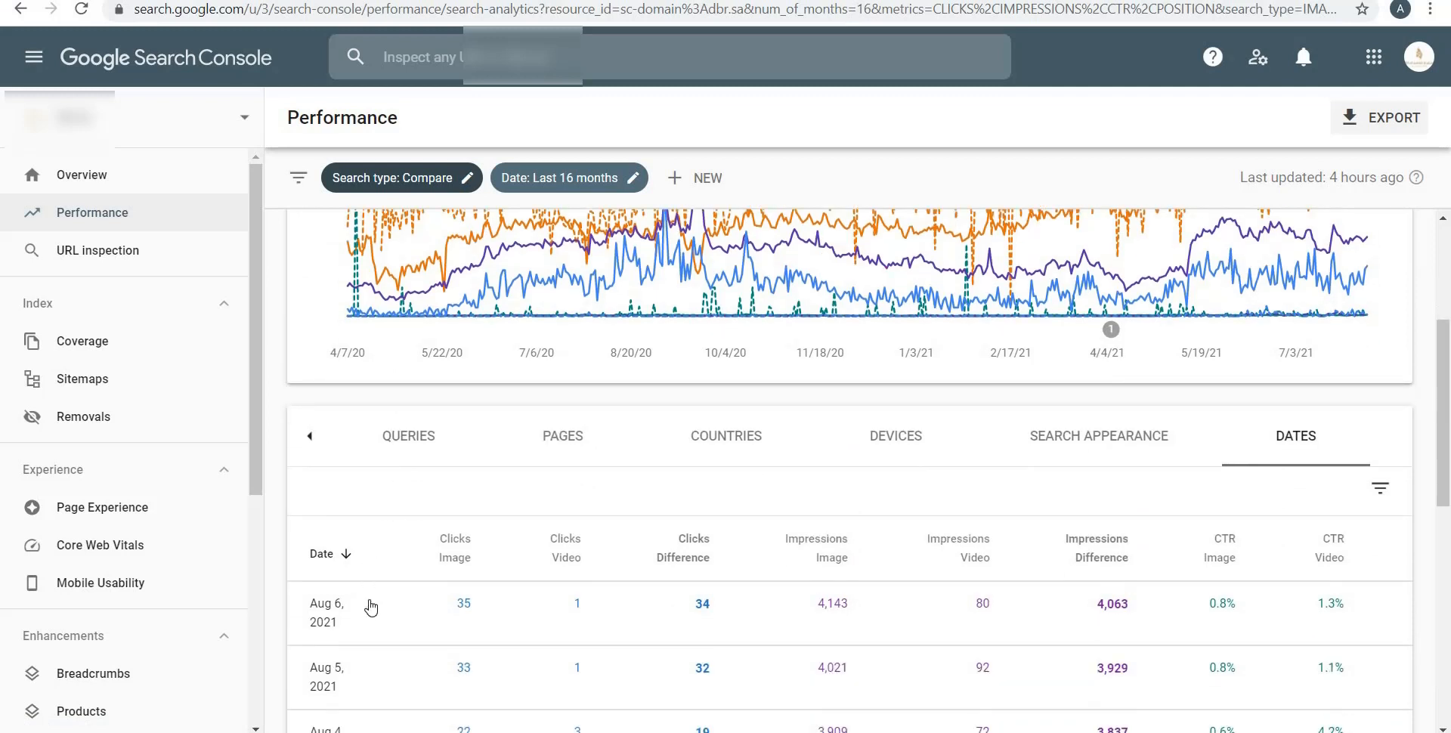
pyautogui.scroll(-1, 371, 608)
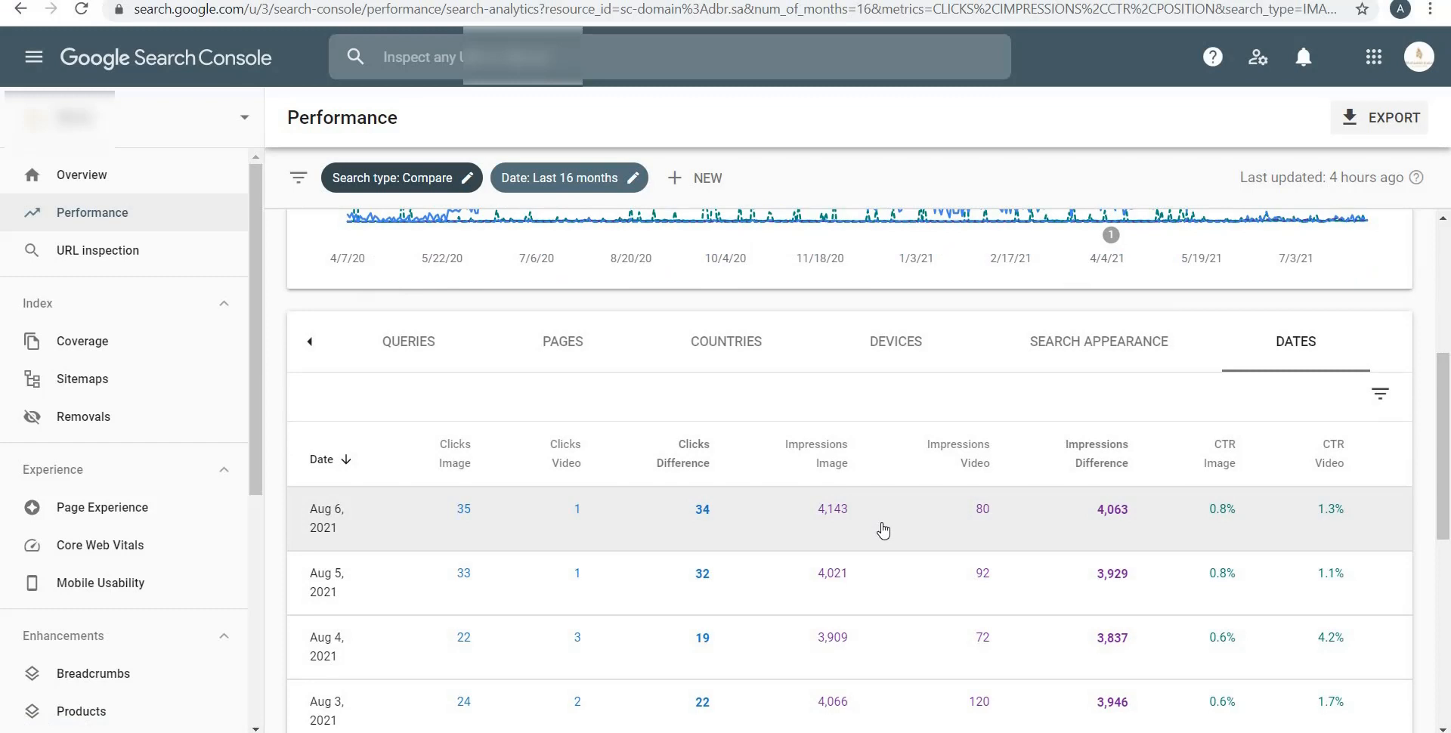
pyautogui.scroll(5, 884, 529)
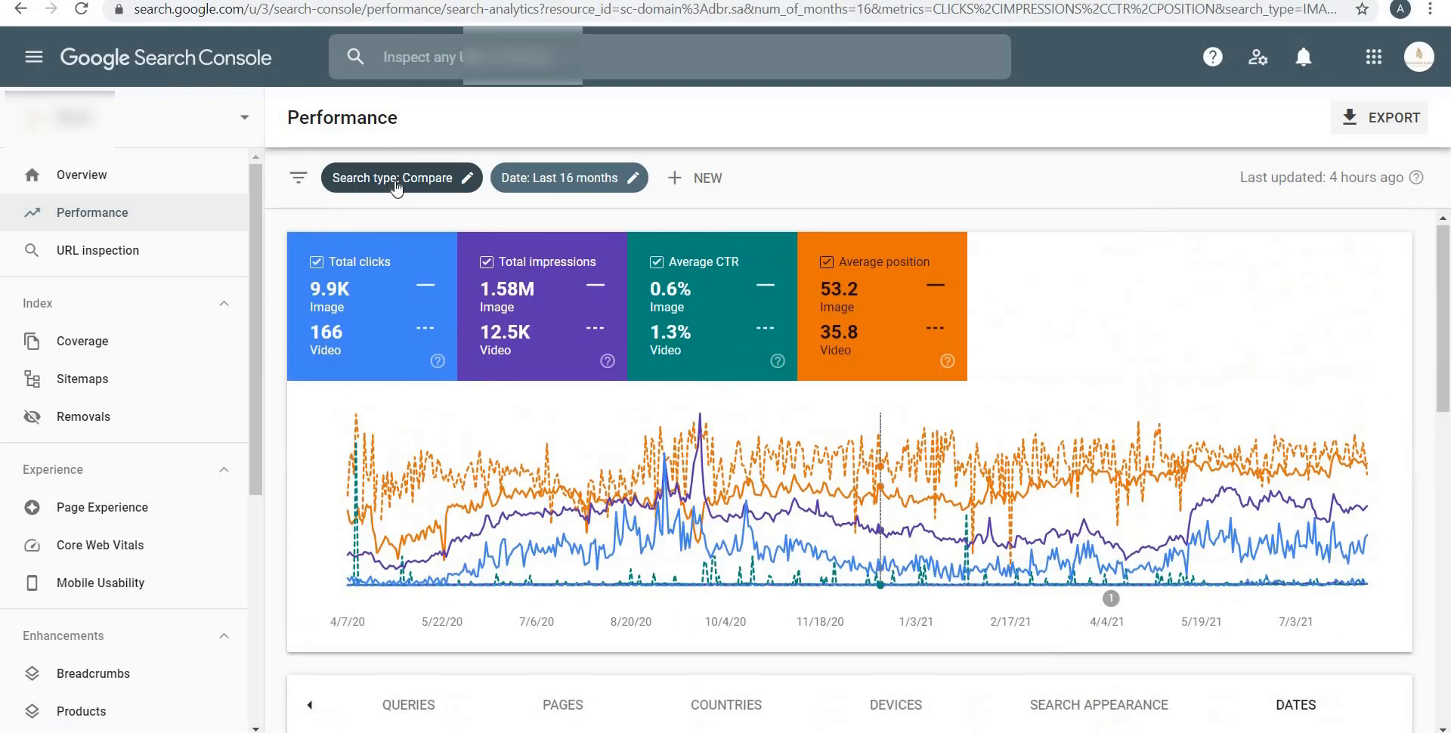
# Set the search type back to a single Web filter and apply it.
pyautogui.click(410, 182)
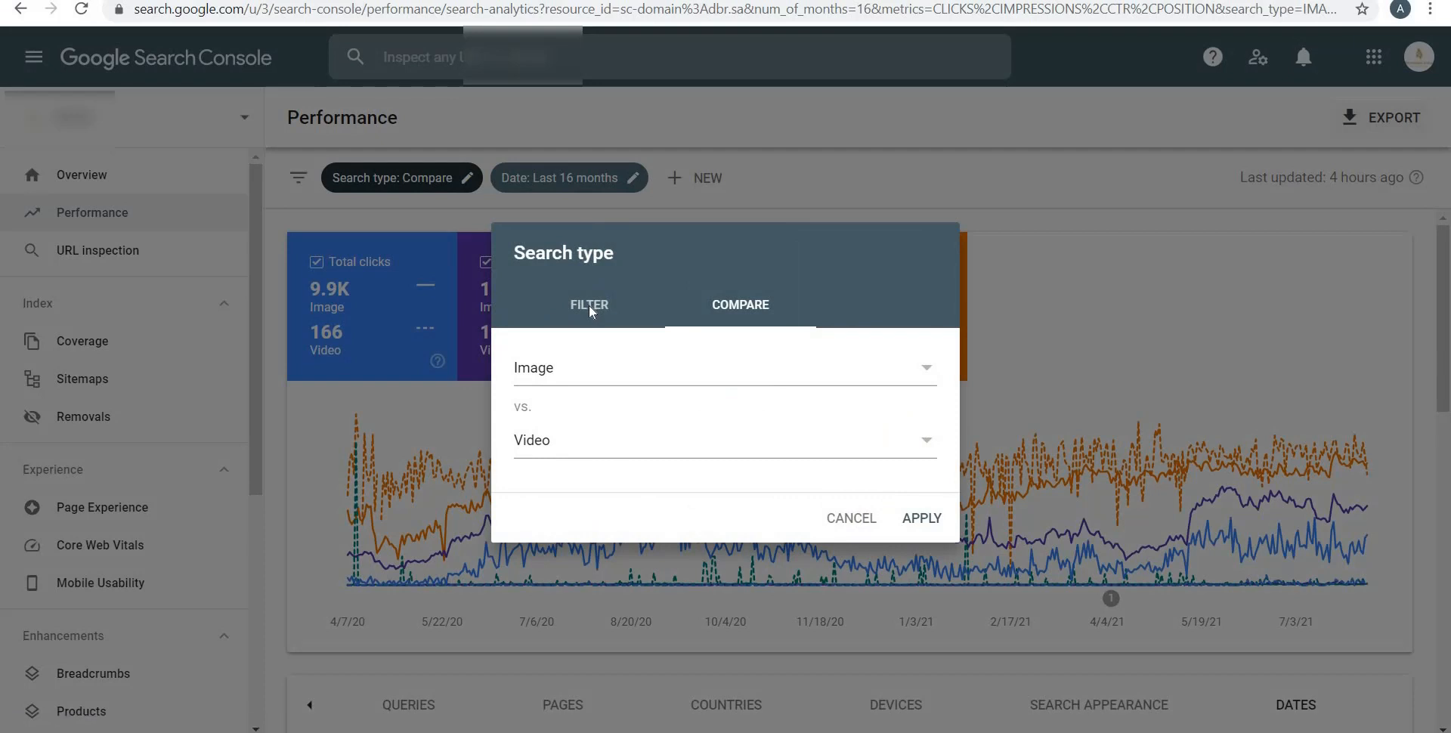
pyautogui.click(588, 304)
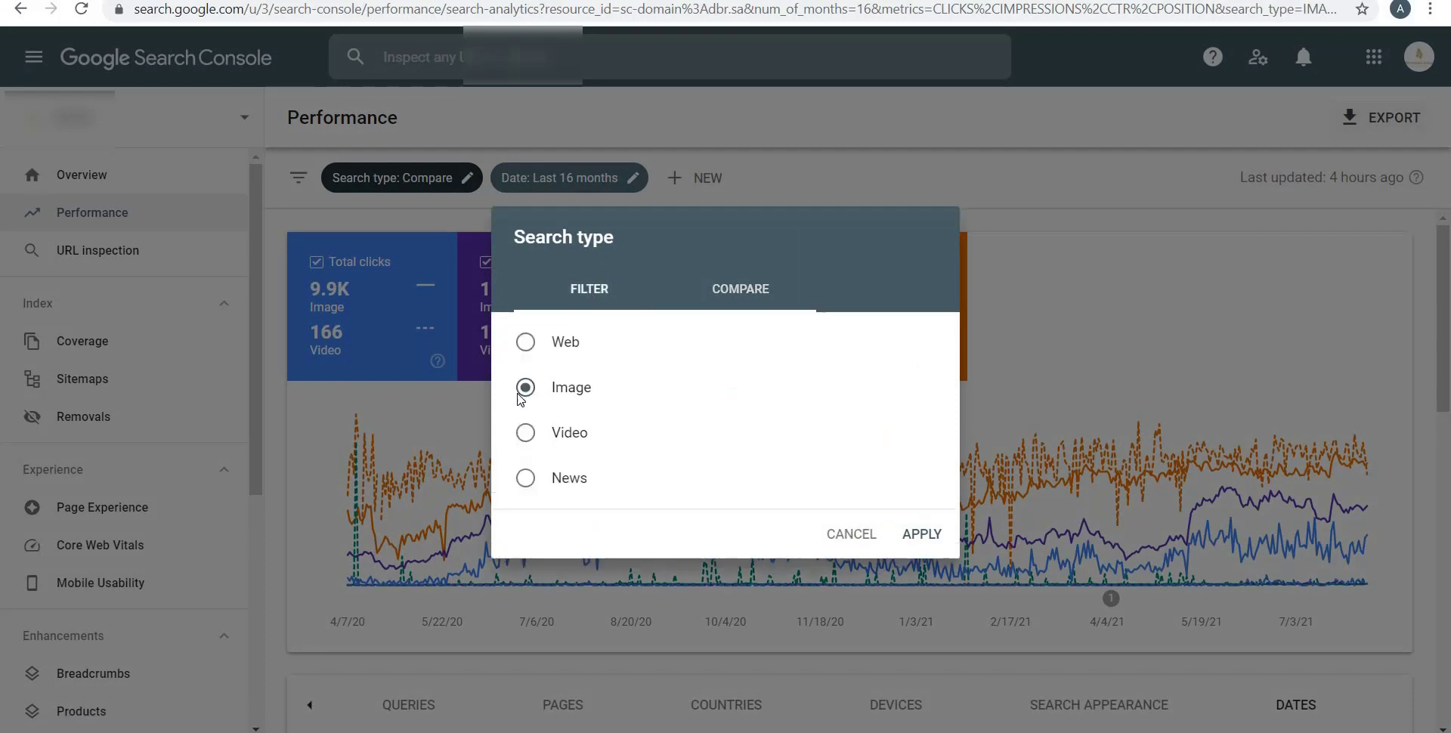
pyautogui.click(525, 340)
pyautogui.click(931, 534)
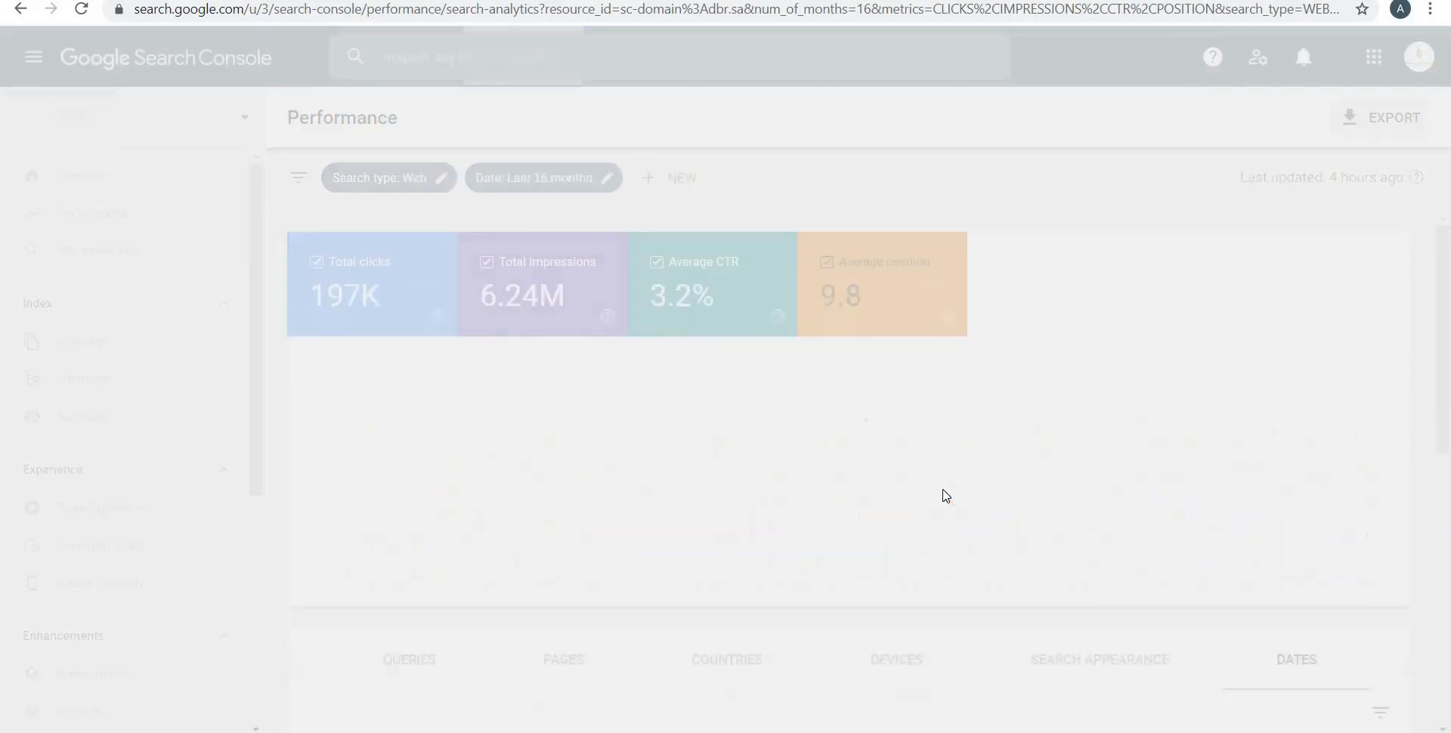
pyautogui.scroll(-8, 895, 482)
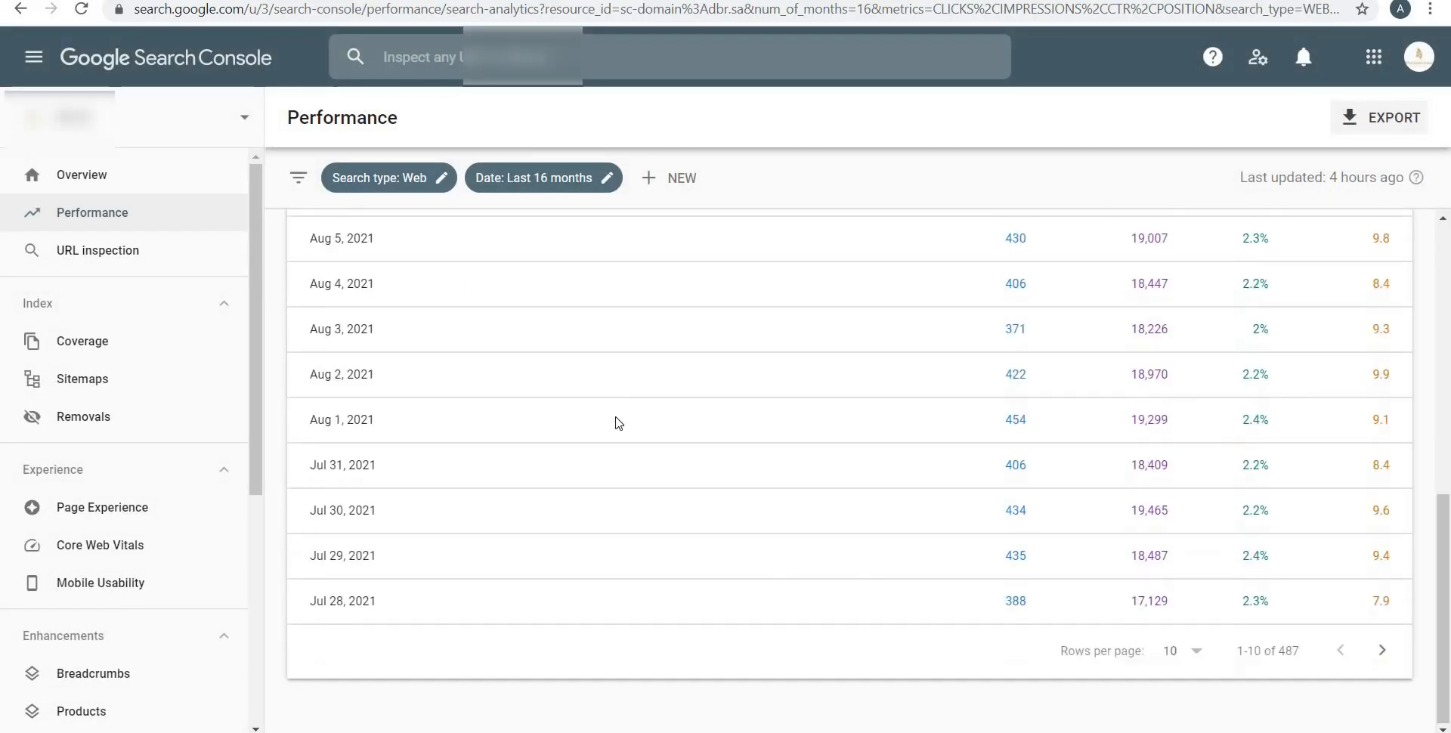
pyautogui.scroll(3, 567, 471)
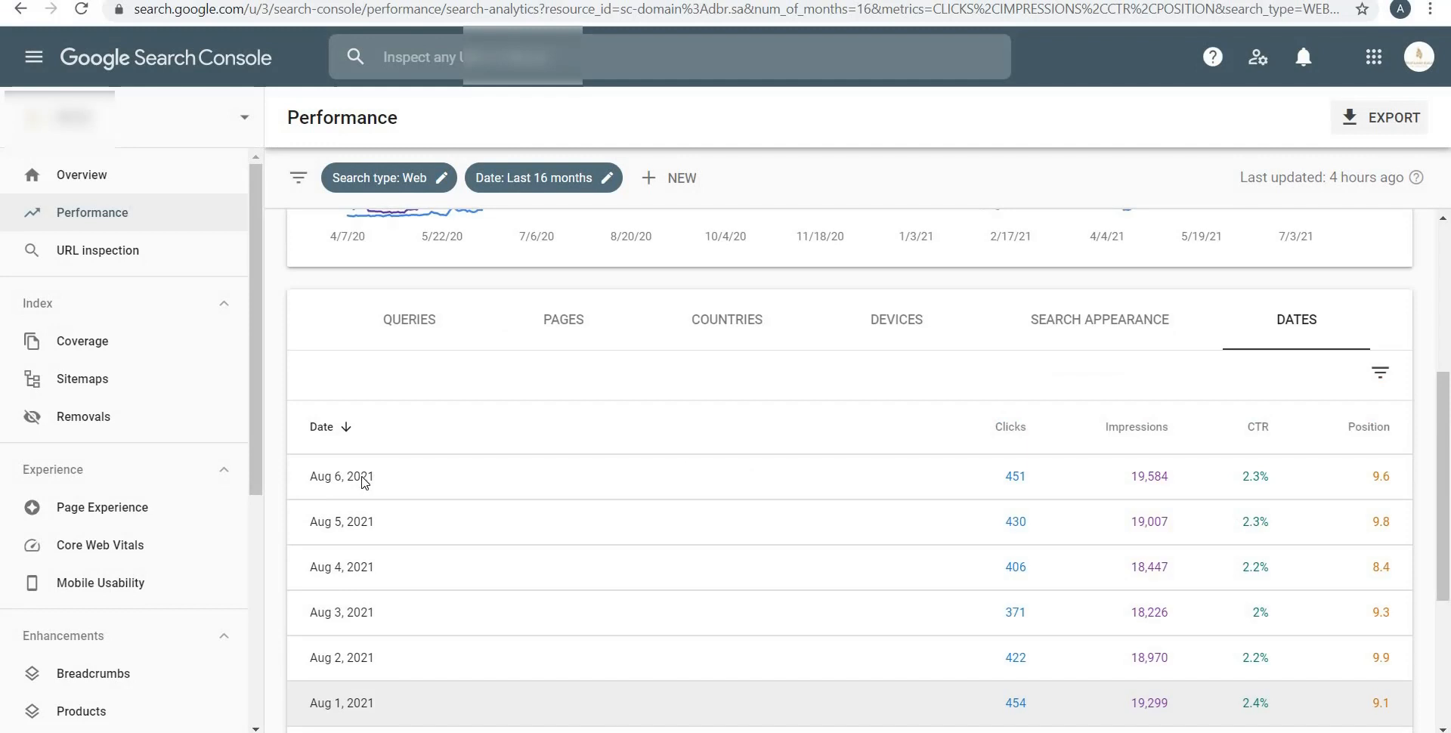
pyautogui.scroll(2, 361, 482)
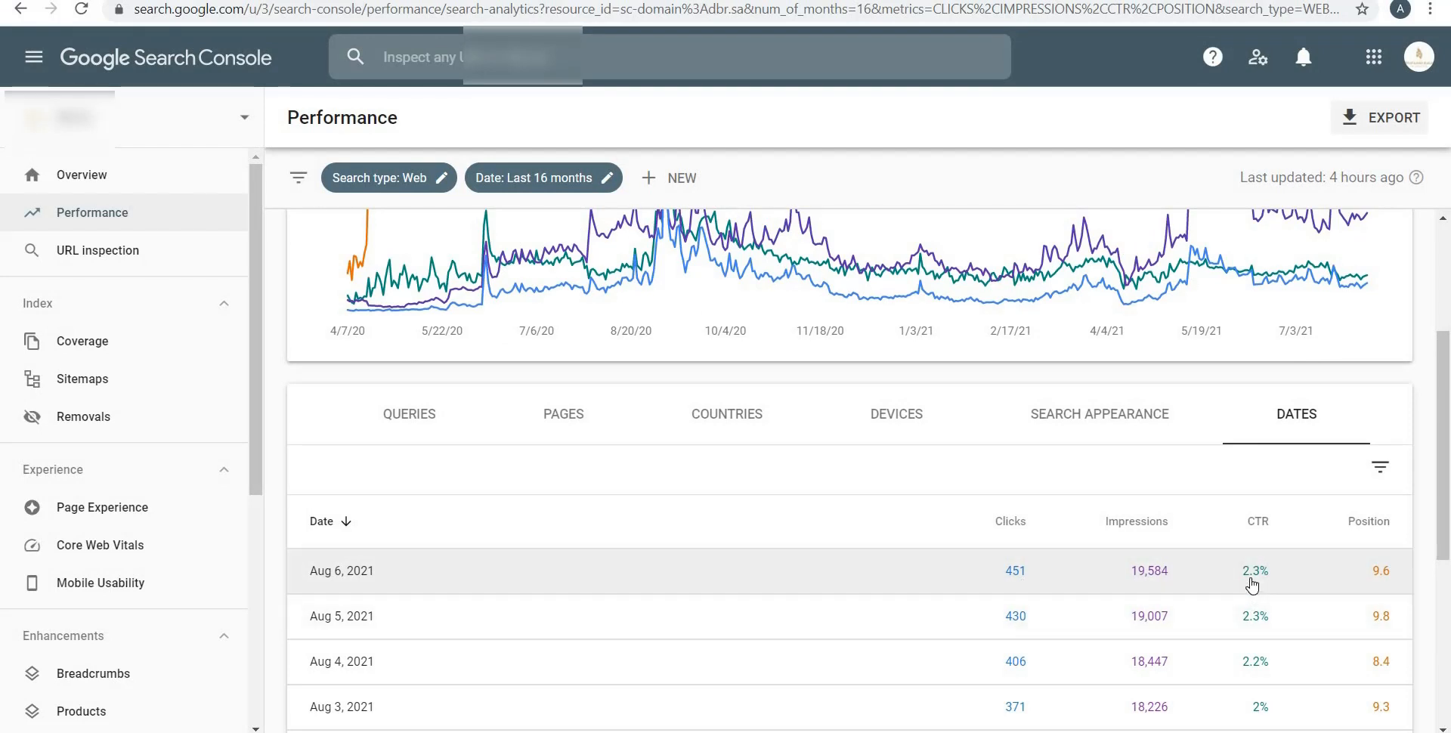
pyautogui.scroll(-2, 1014, 522)
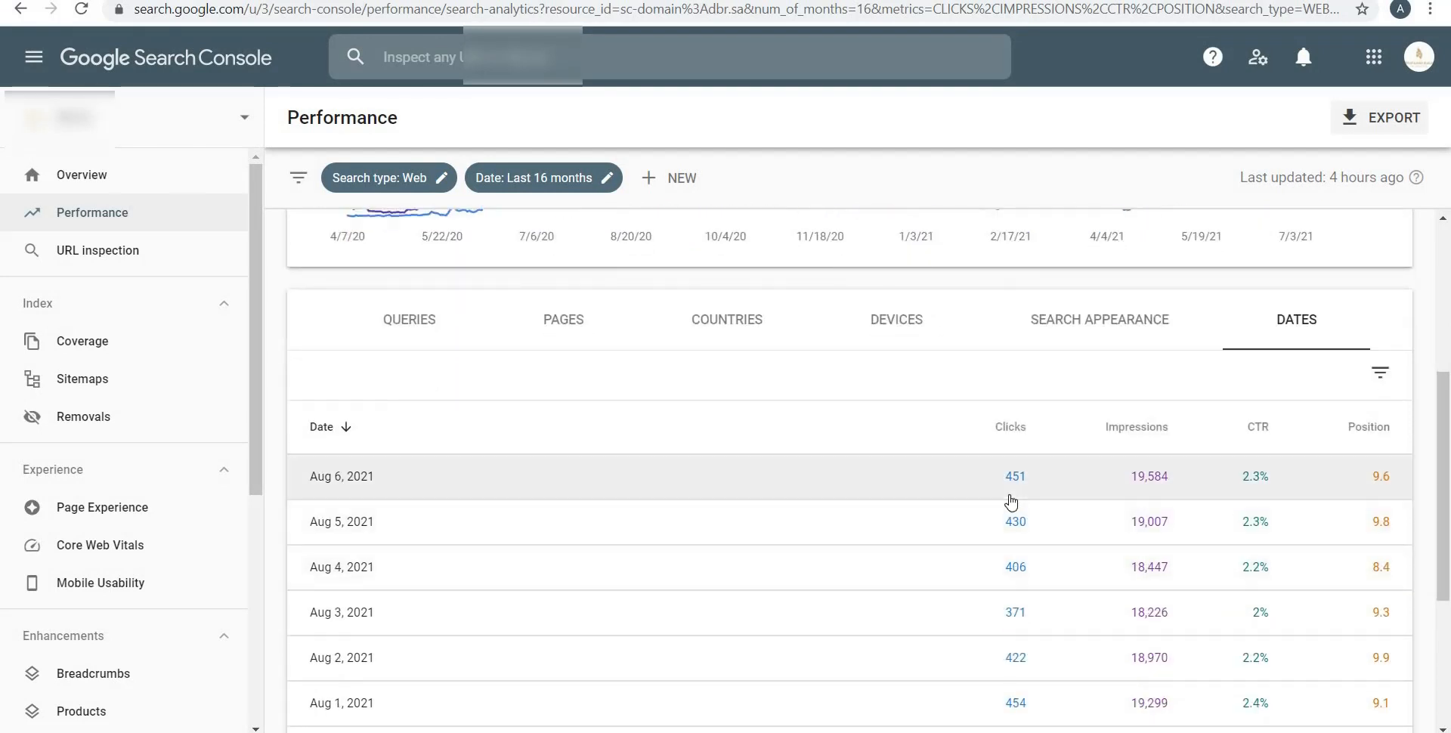
pyautogui.scroll(-2, 1013, 501)
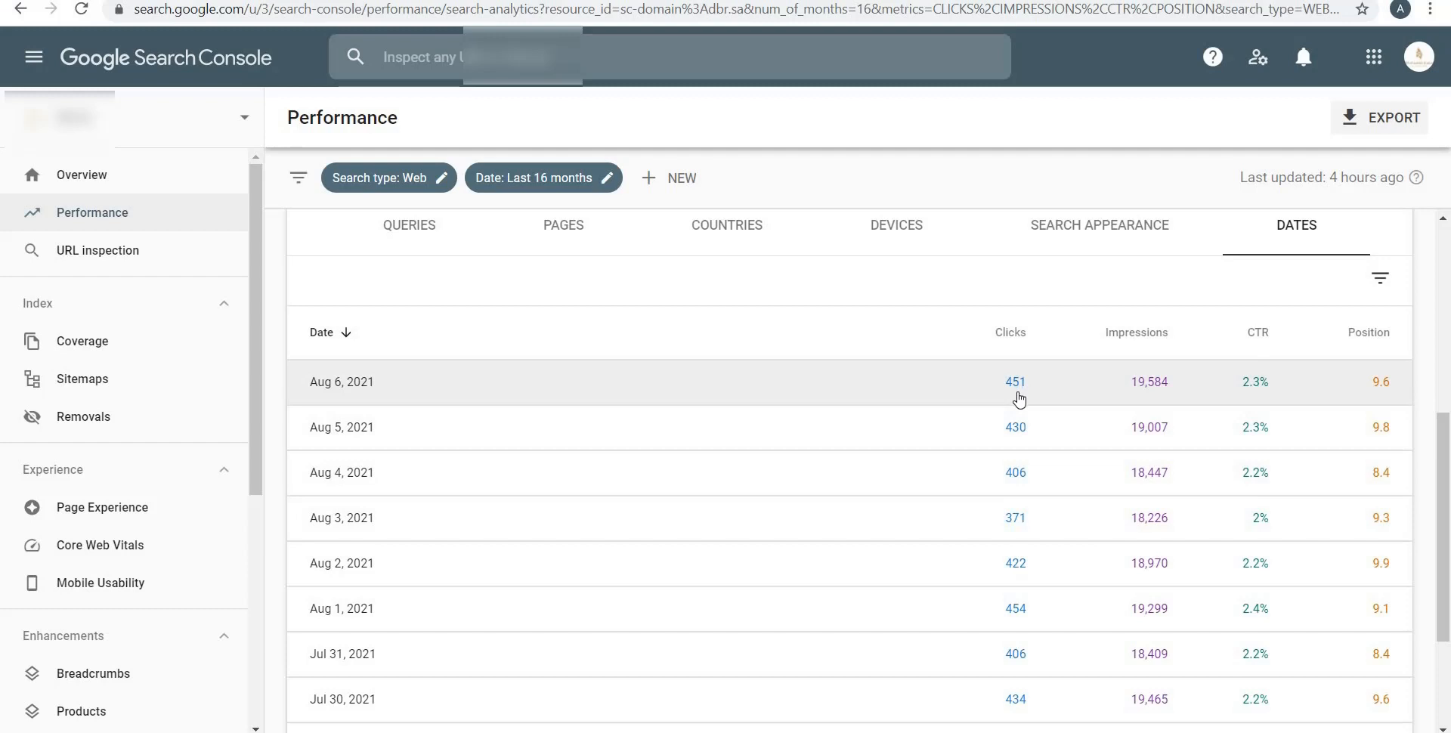
pyautogui.scroll(-2, 1055, 471)
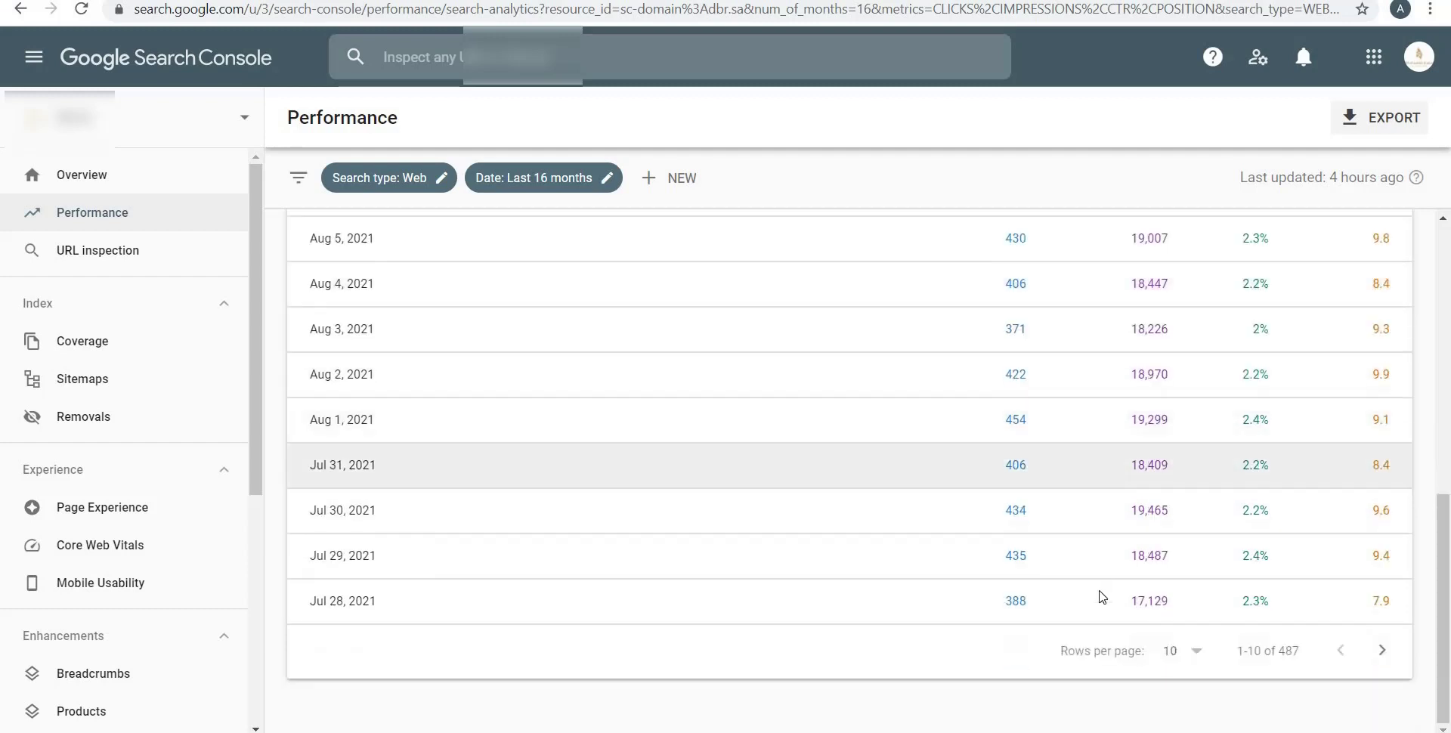
# Show 100 rows per page in the Dates table.
pyautogui.click(1179, 650)
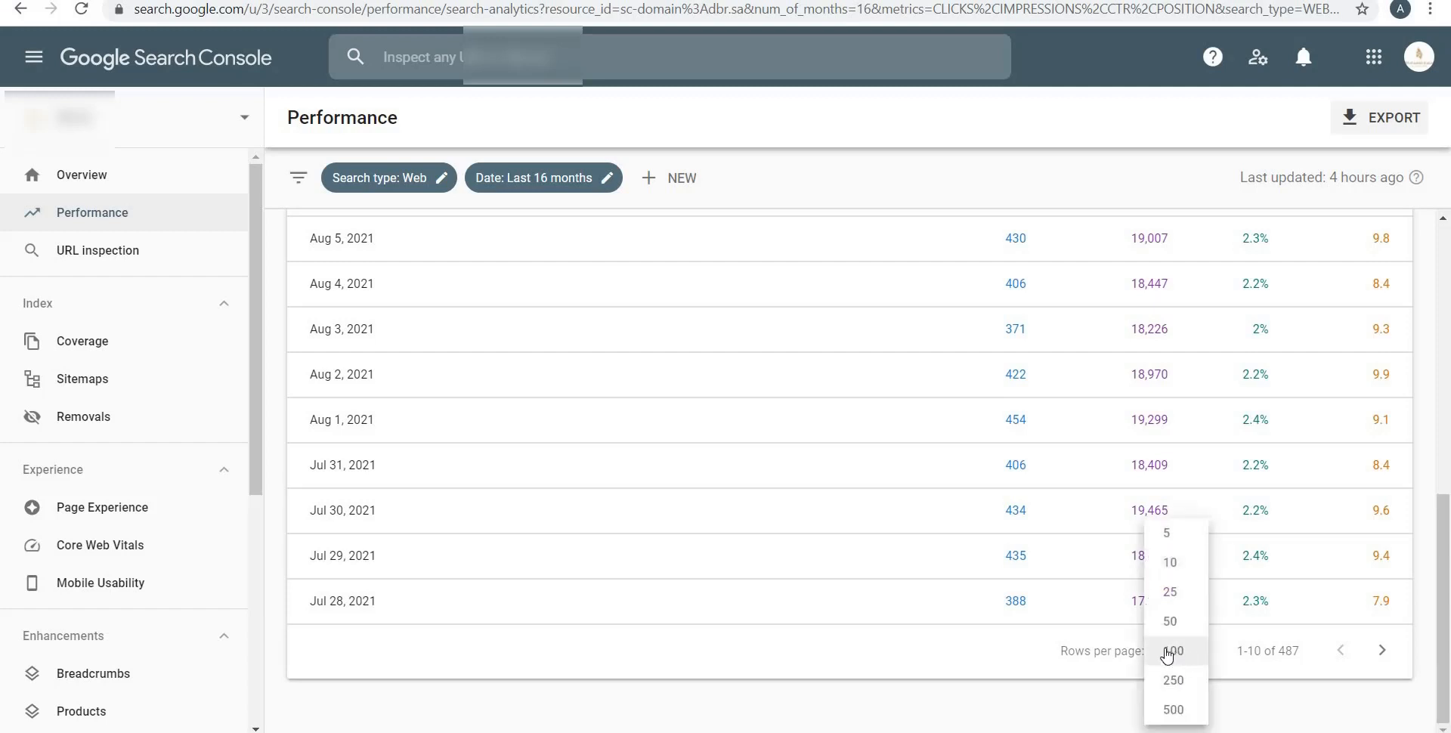
pyautogui.click(1168, 654)
pyautogui.scroll(-3, 496, 452)
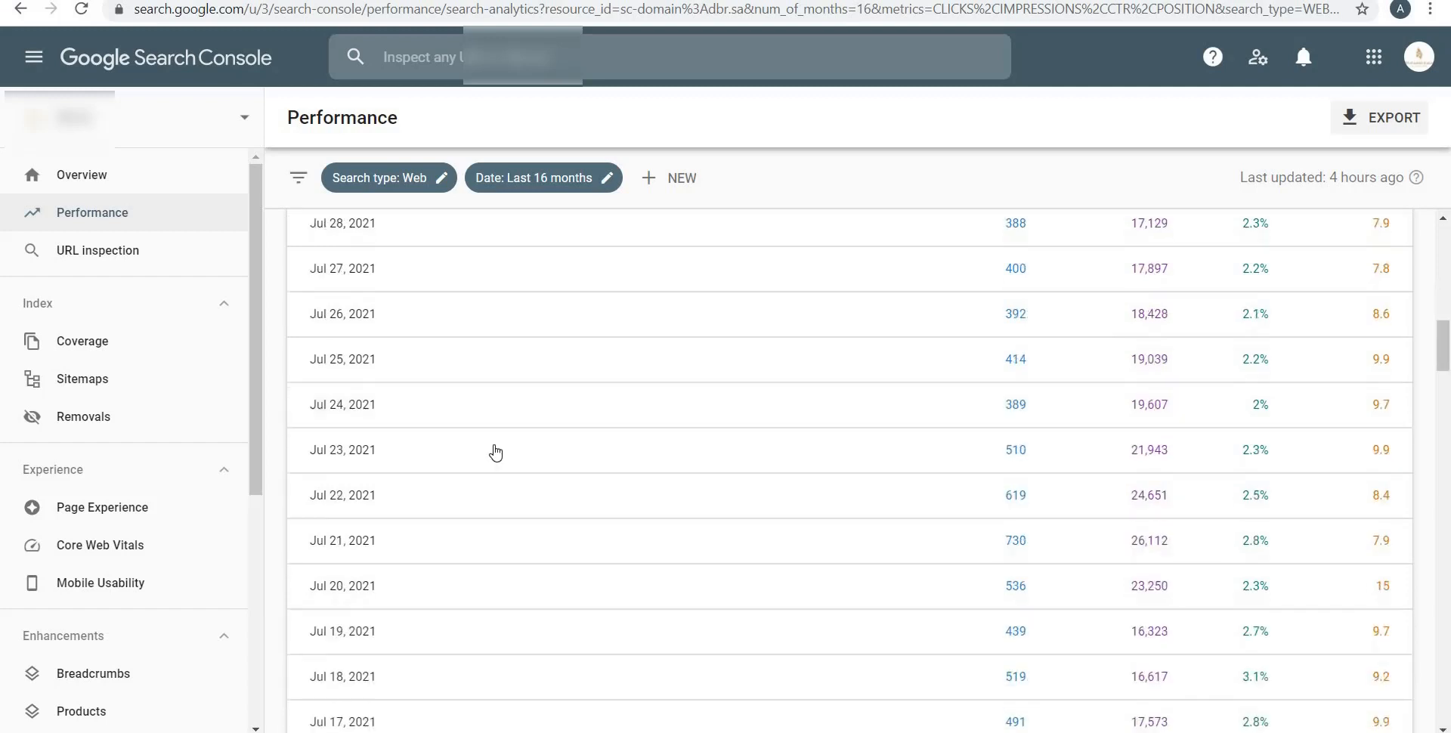
pyautogui.scroll(-3, 496, 453)
pyautogui.scroll(5, 567, 443)
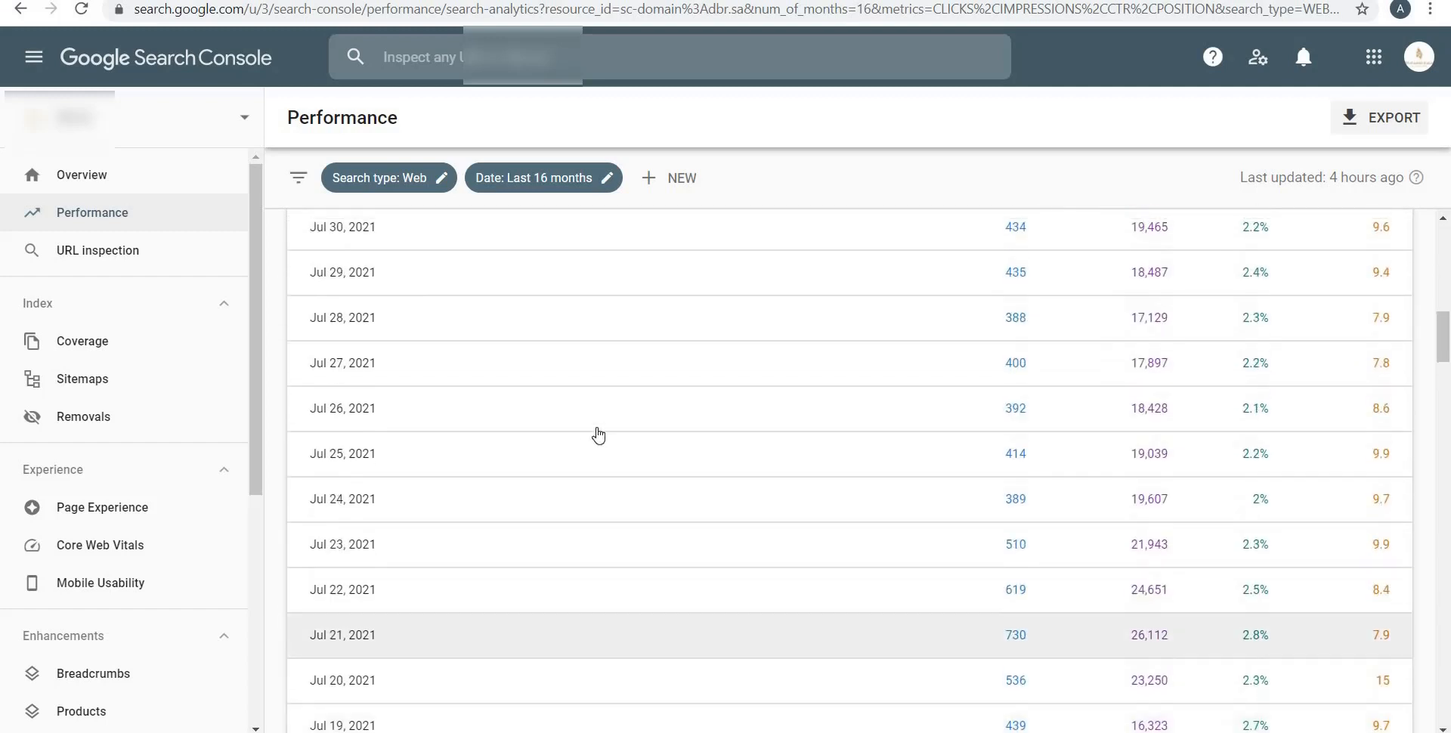
pyautogui.scroll(3, 598, 435)
pyautogui.scroll(3, 601, 441)
pyautogui.scroll(4, 601, 441)
pyautogui.scroll(-2, 604, 446)
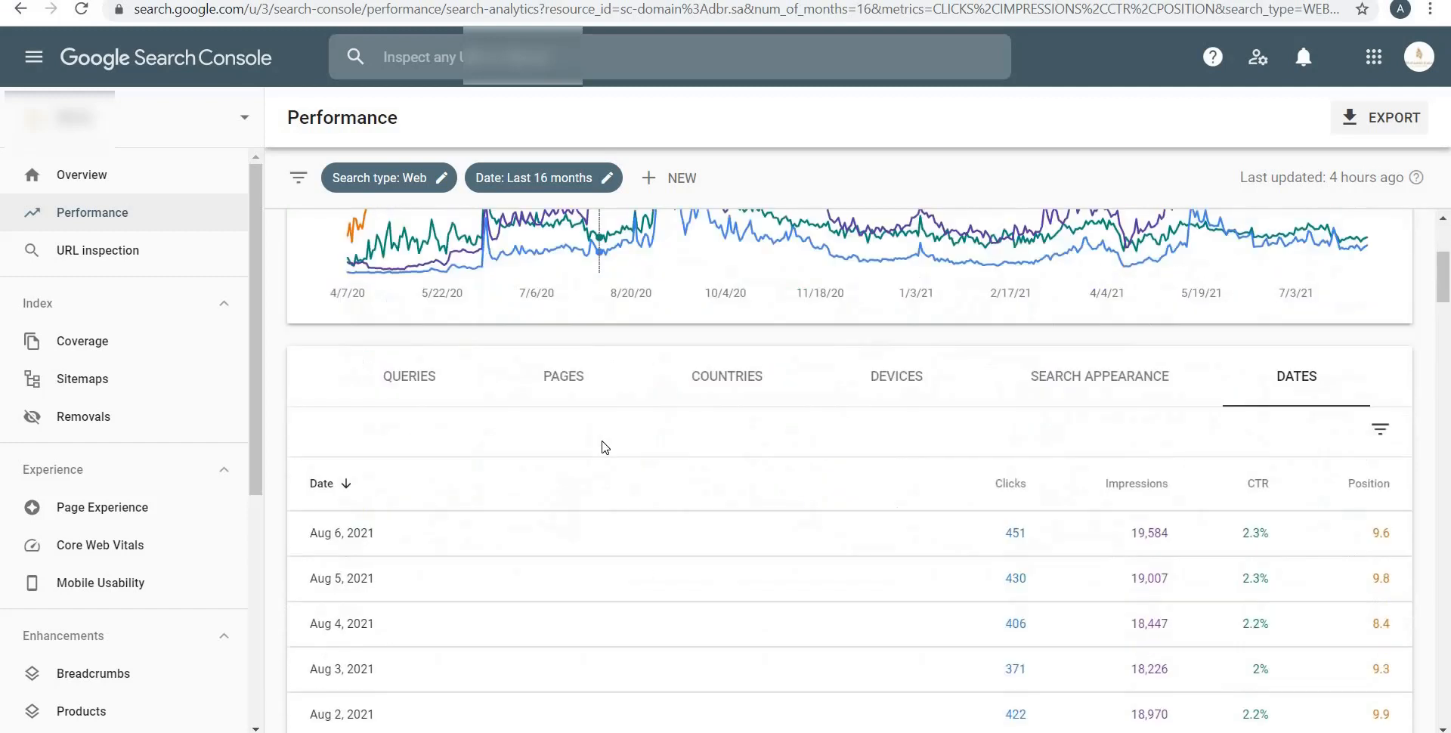
pyautogui.scroll(-3, 604, 446)
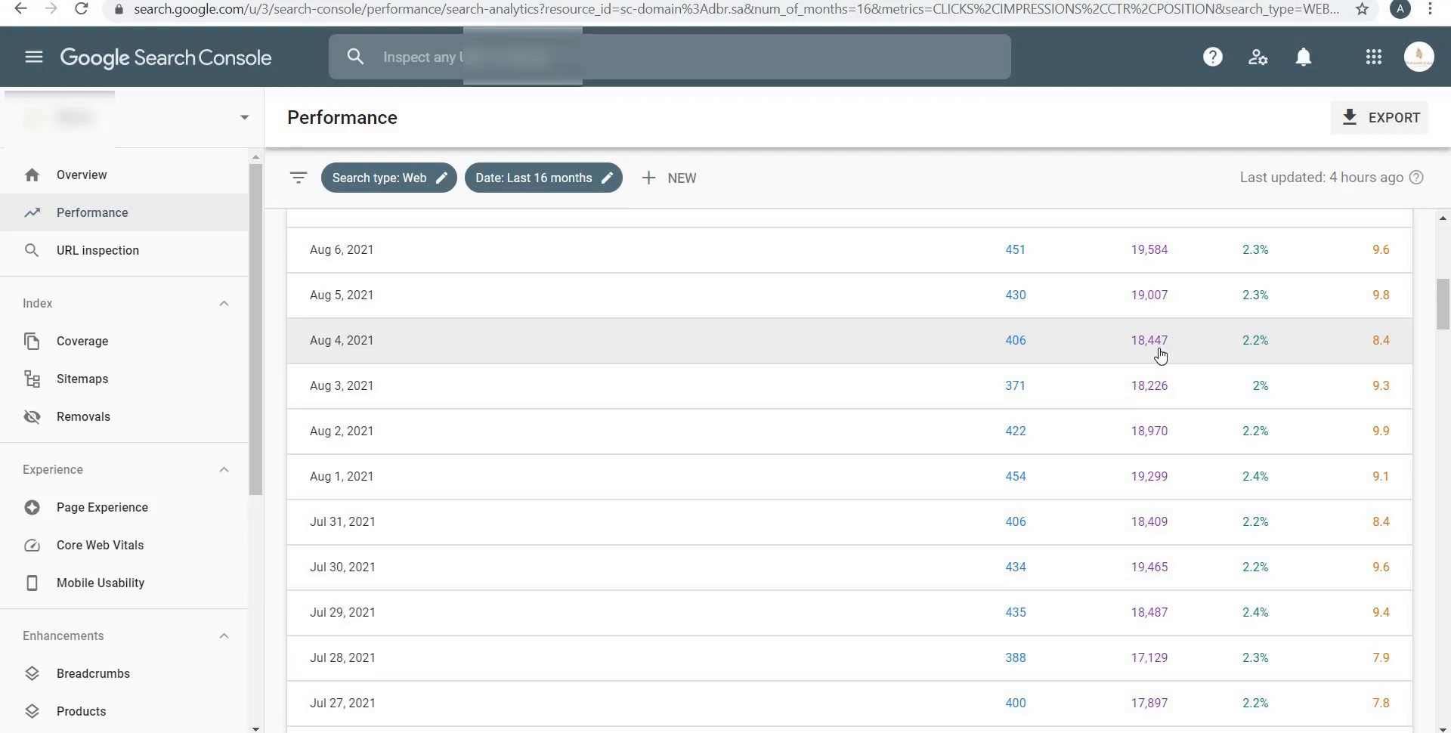
pyautogui.scroll(1, 1159, 347)
pyautogui.scroll(-3, 1159, 347)
pyautogui.scroll(-2, 1150, 386)
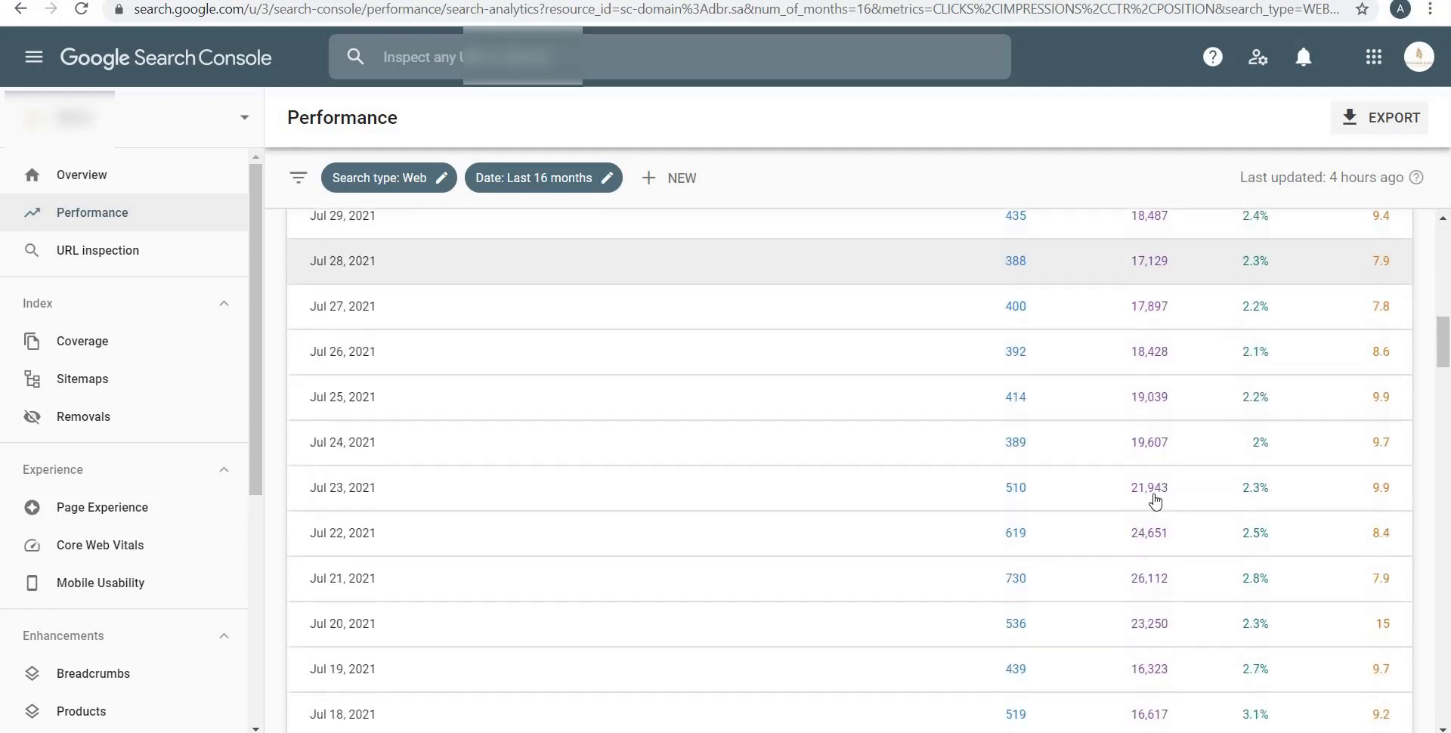
pyautogui.scroll(-1, 1150, 429)
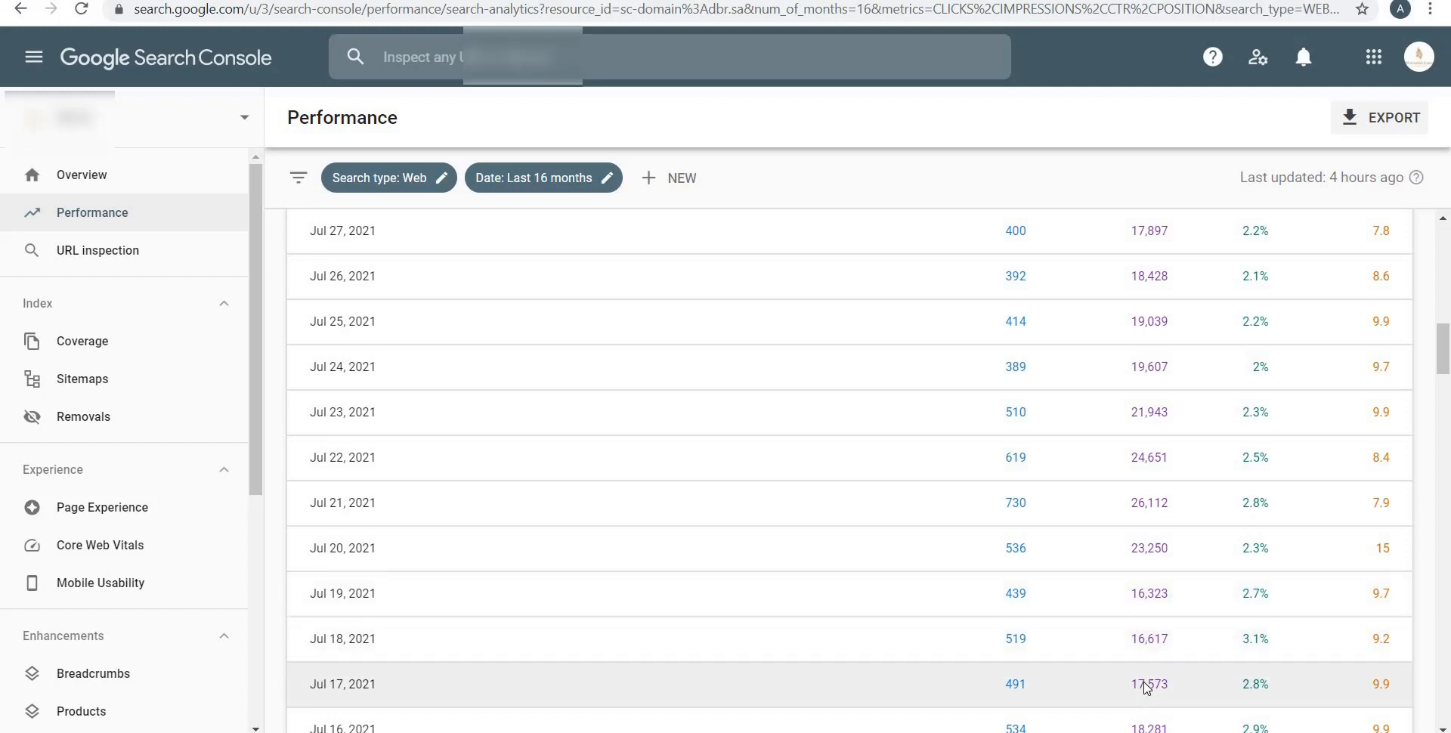
pyautogui.scroll(-2, 1152, 670)
pyautogui.scroll(-1, 1146, 669)
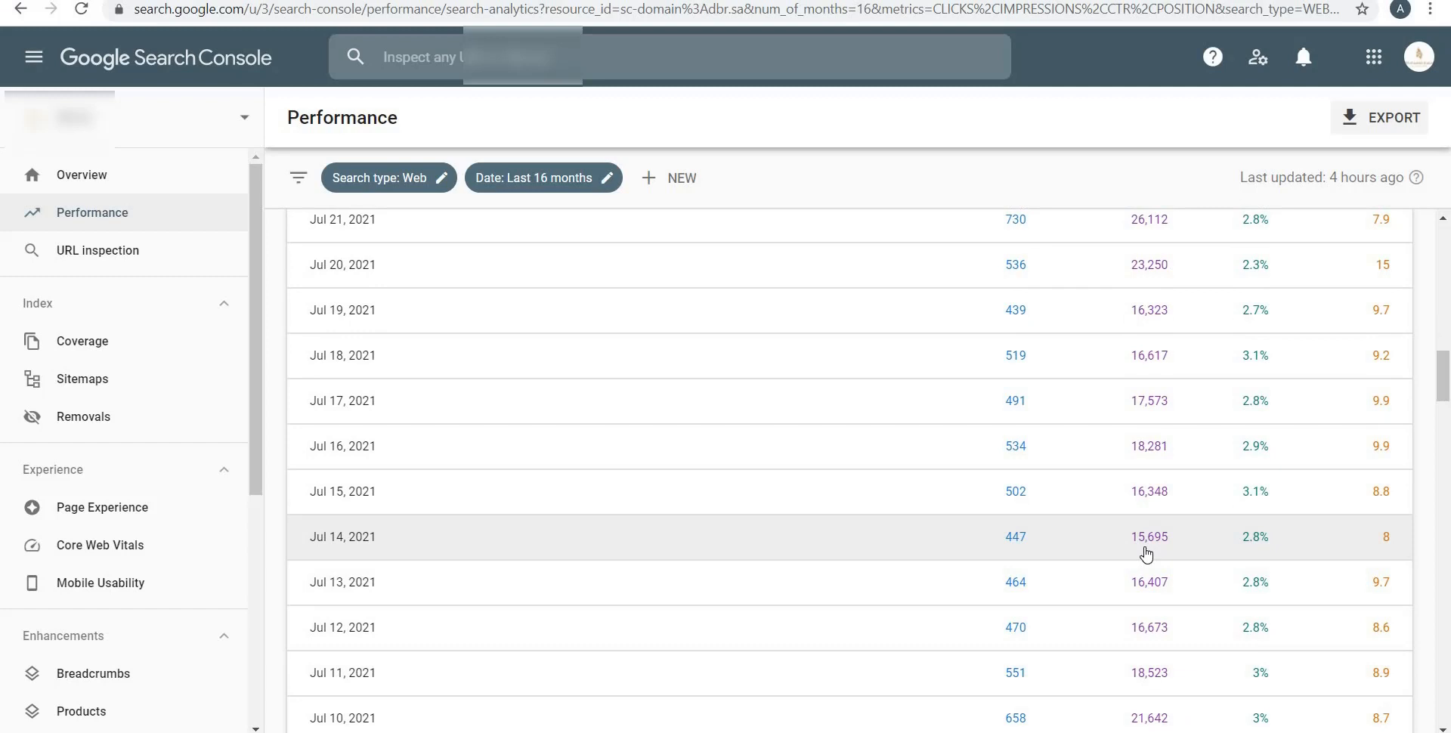
pyautogui.scroll(2, 1145, 554)
pyautogui.scroll(1, 1146, 554)
pyautogui.scroll(2, 1145, 554)
pyautogui.scroll(1, 1146, 554)
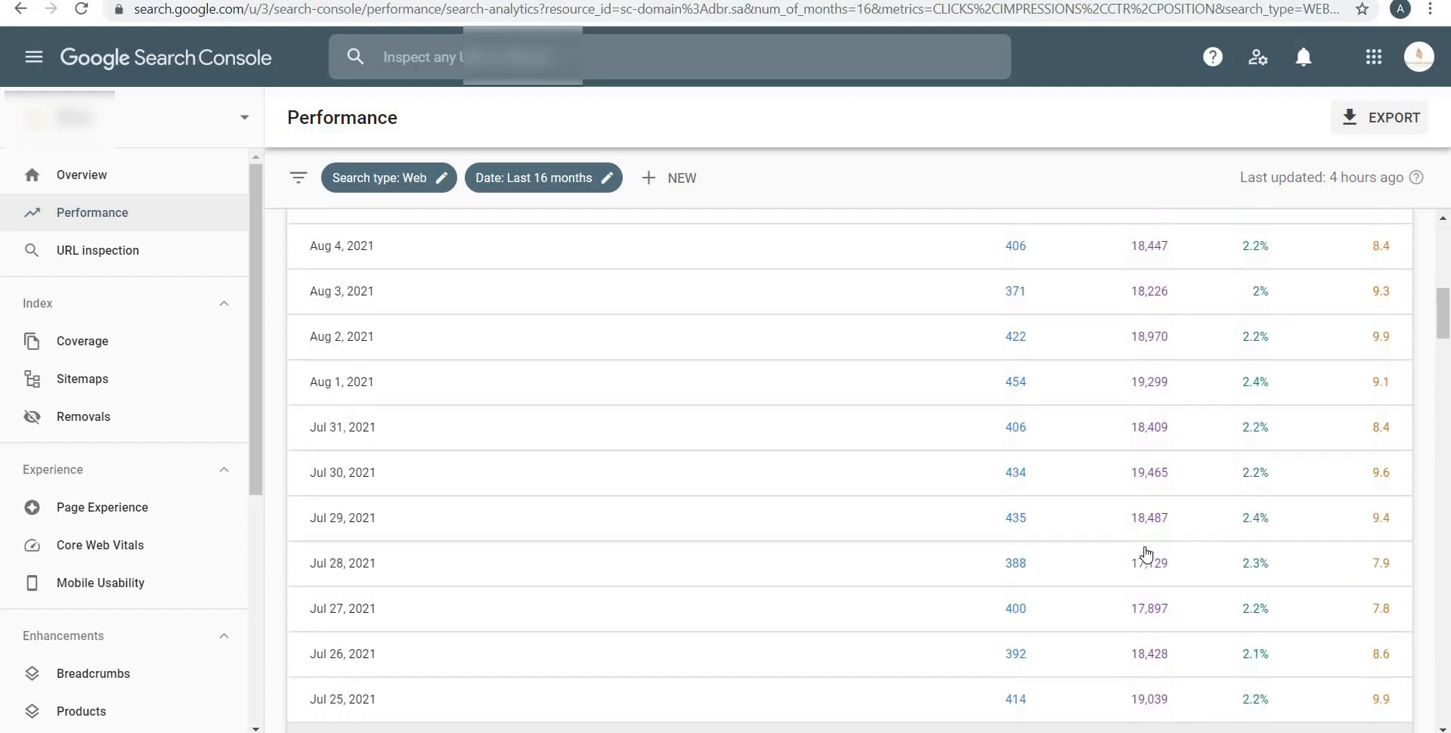
pyautogui.scroll(2, 1146, 554)
pyautogui.scroll(2, 1145, 554)
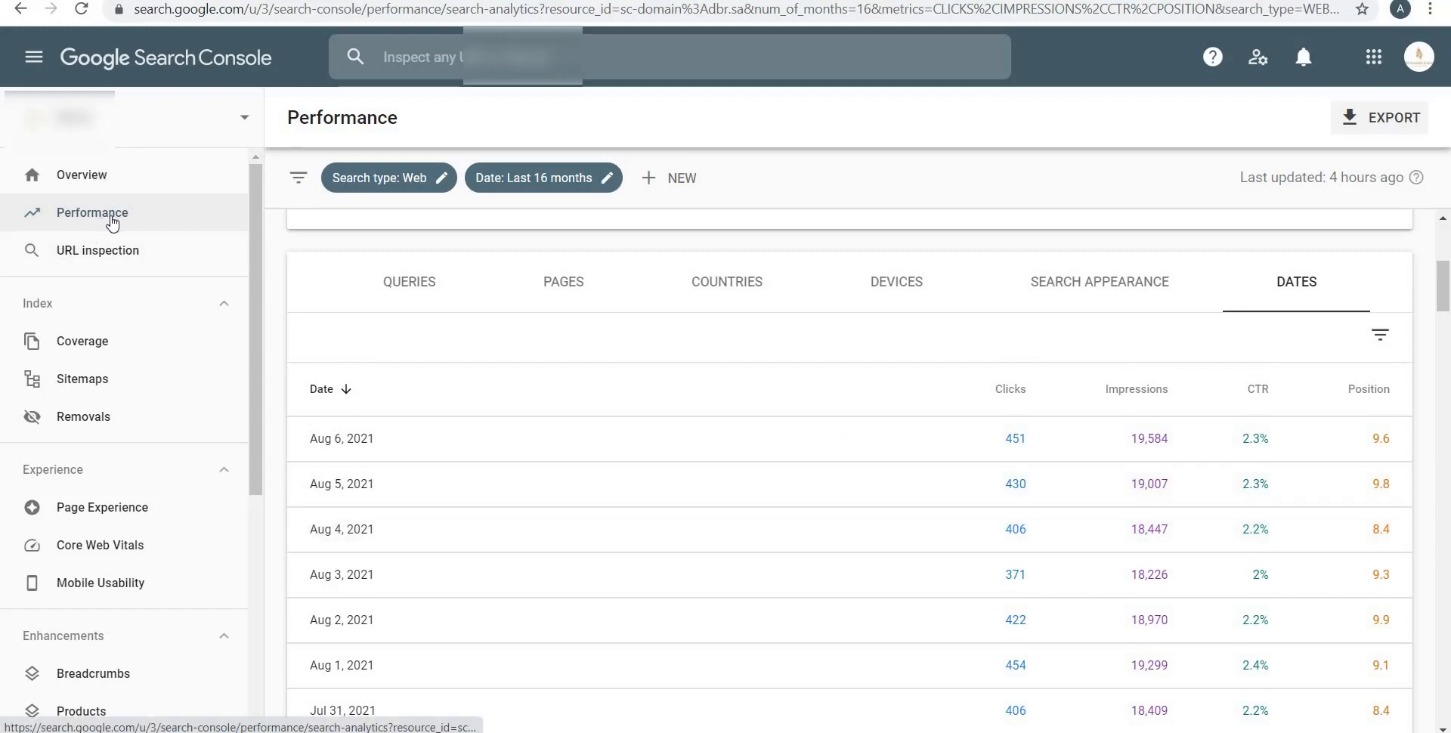
pyautogui.scroll(4, 726, 443)
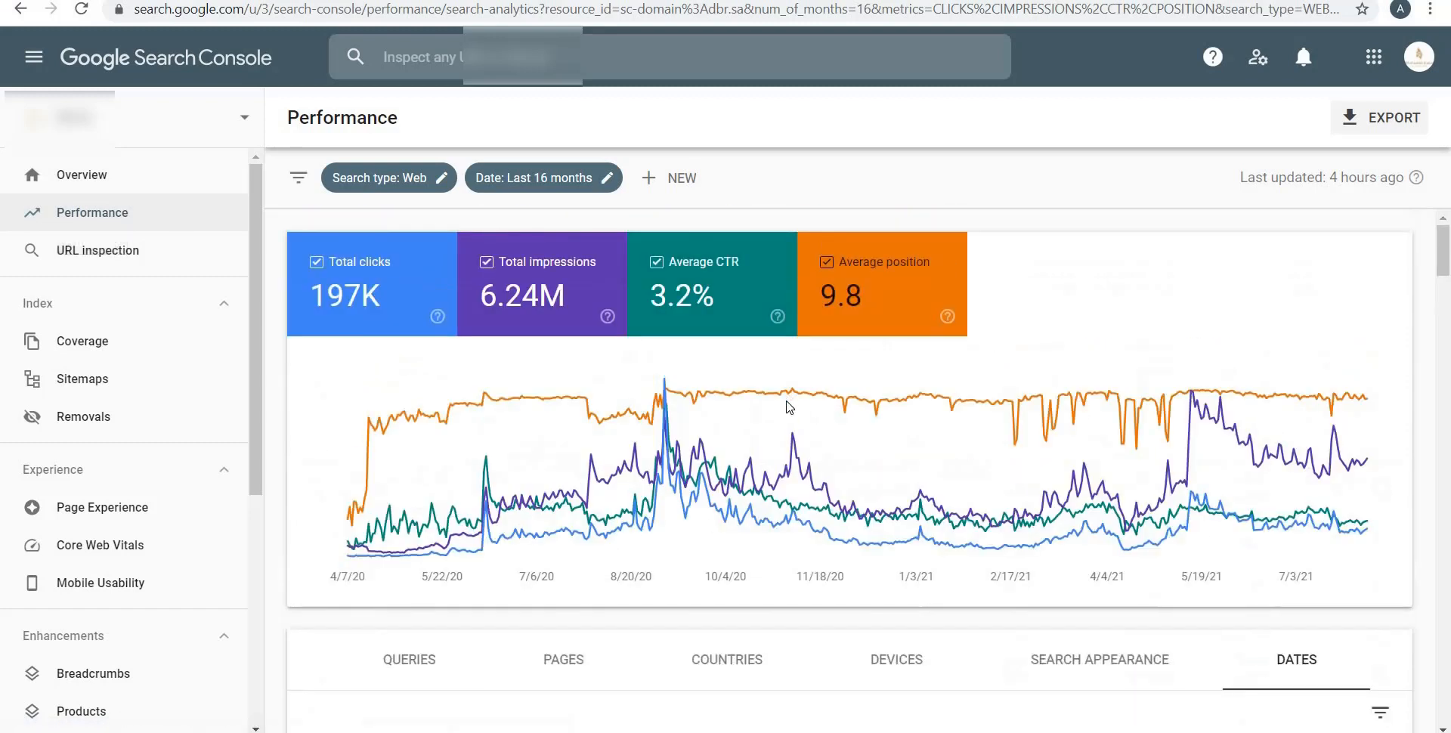
pyautogui.scroll(-2, 796, 416)
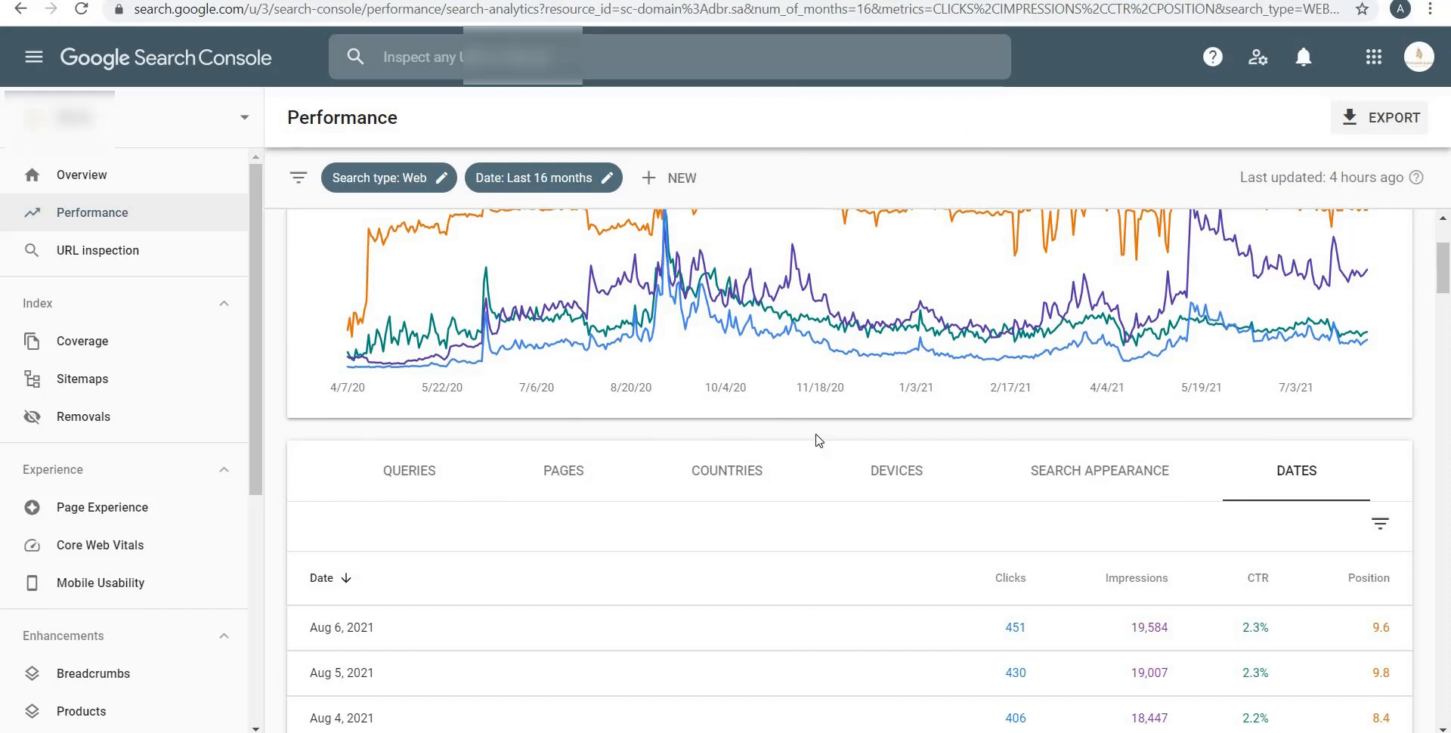
# Visit URL inspection, Performance and Overview in the sidebar, ending on the Coverage report.
pyautogui.click(71, 253)
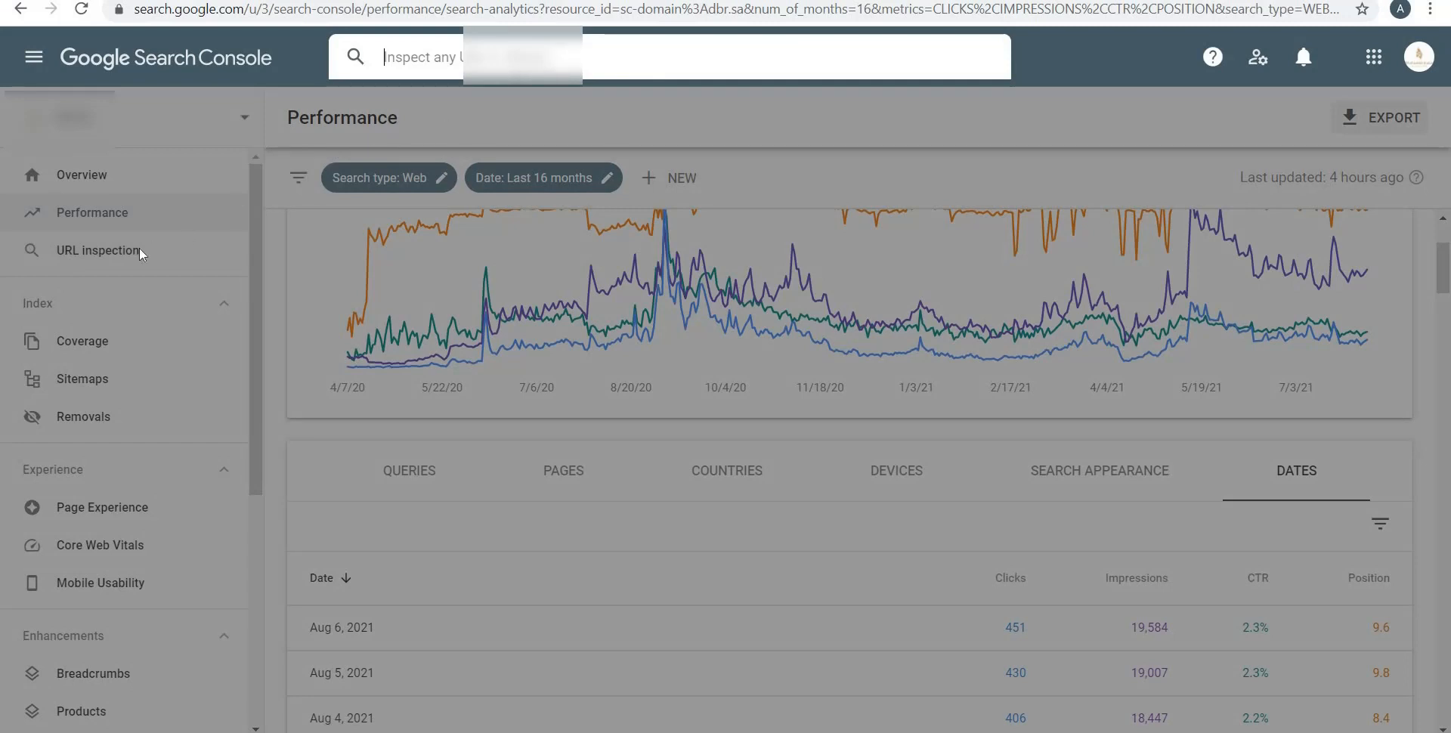
pyautogui.click(130, 215)
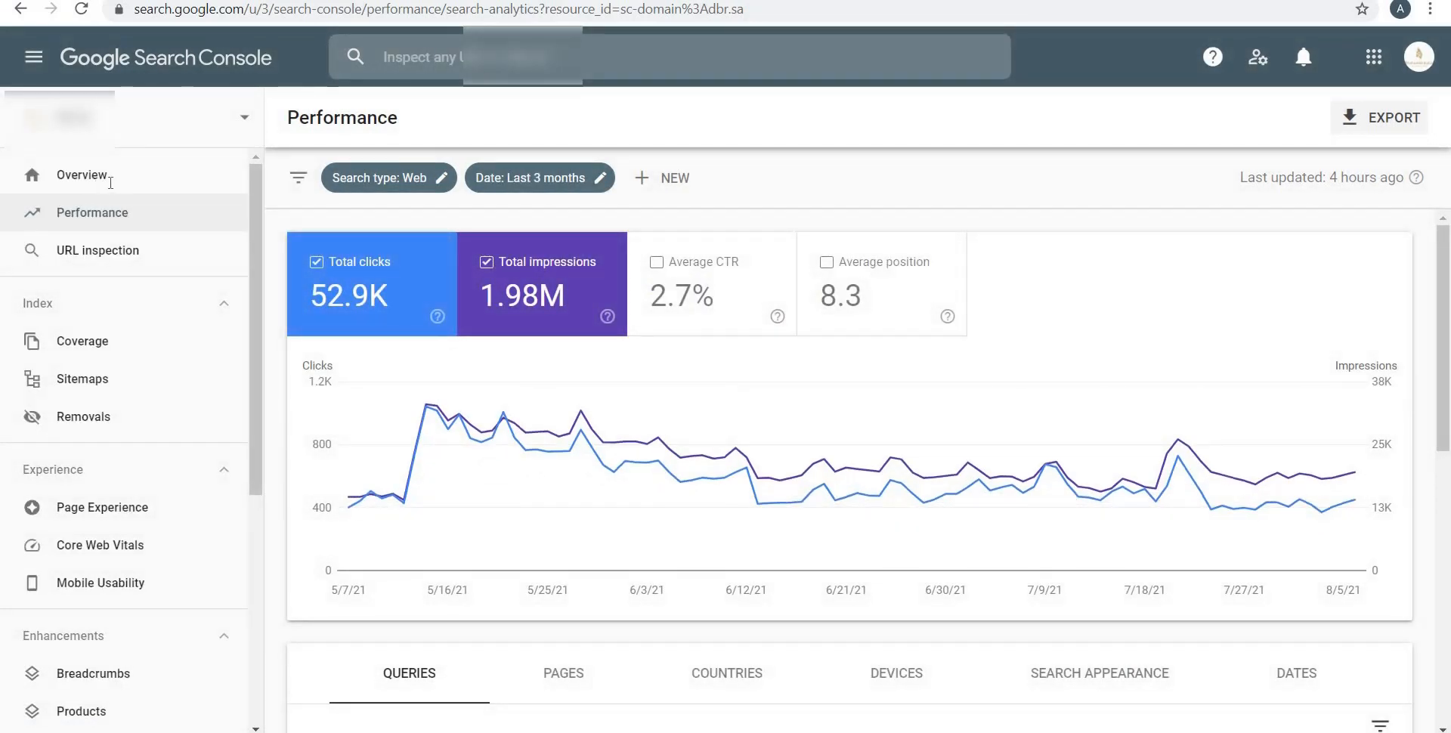
pyautogui.click(81, 174)
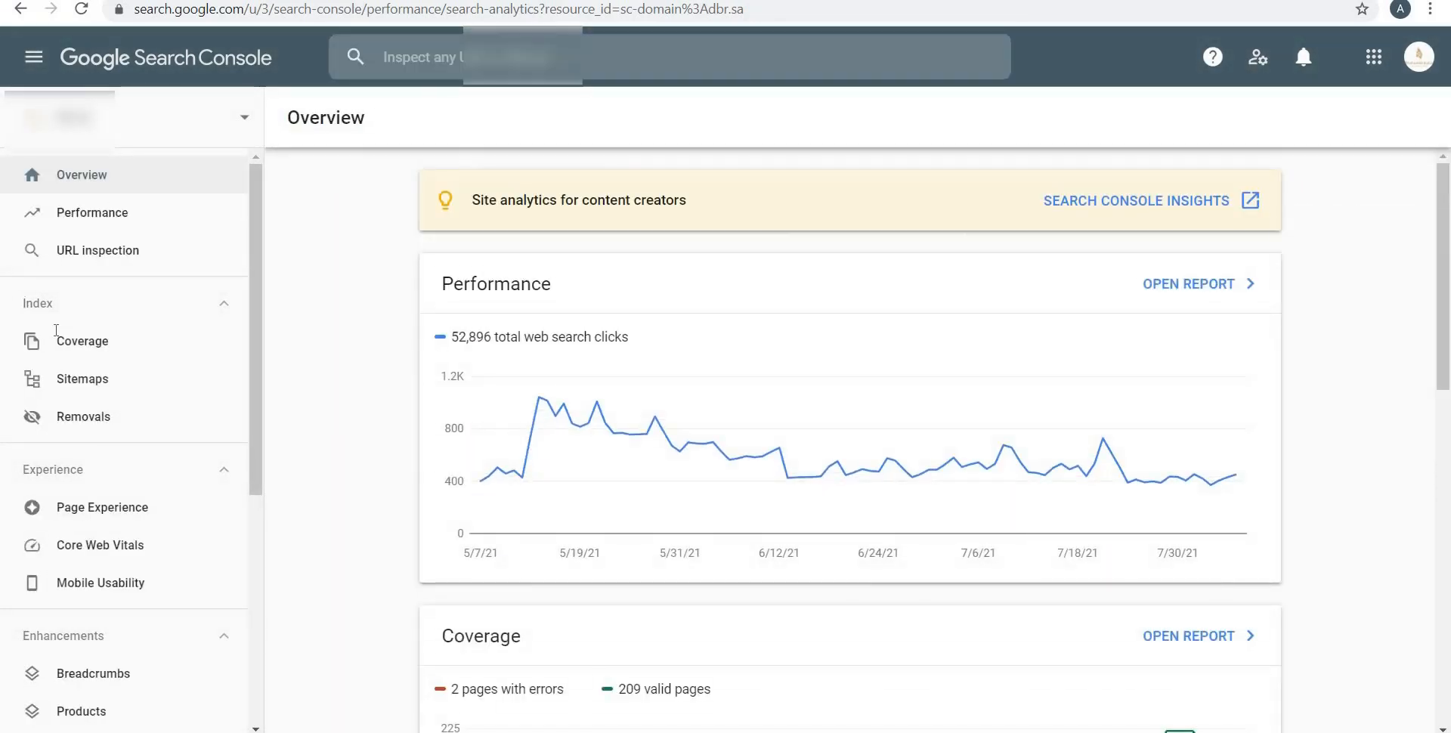
pyautogui.click(81, 340)
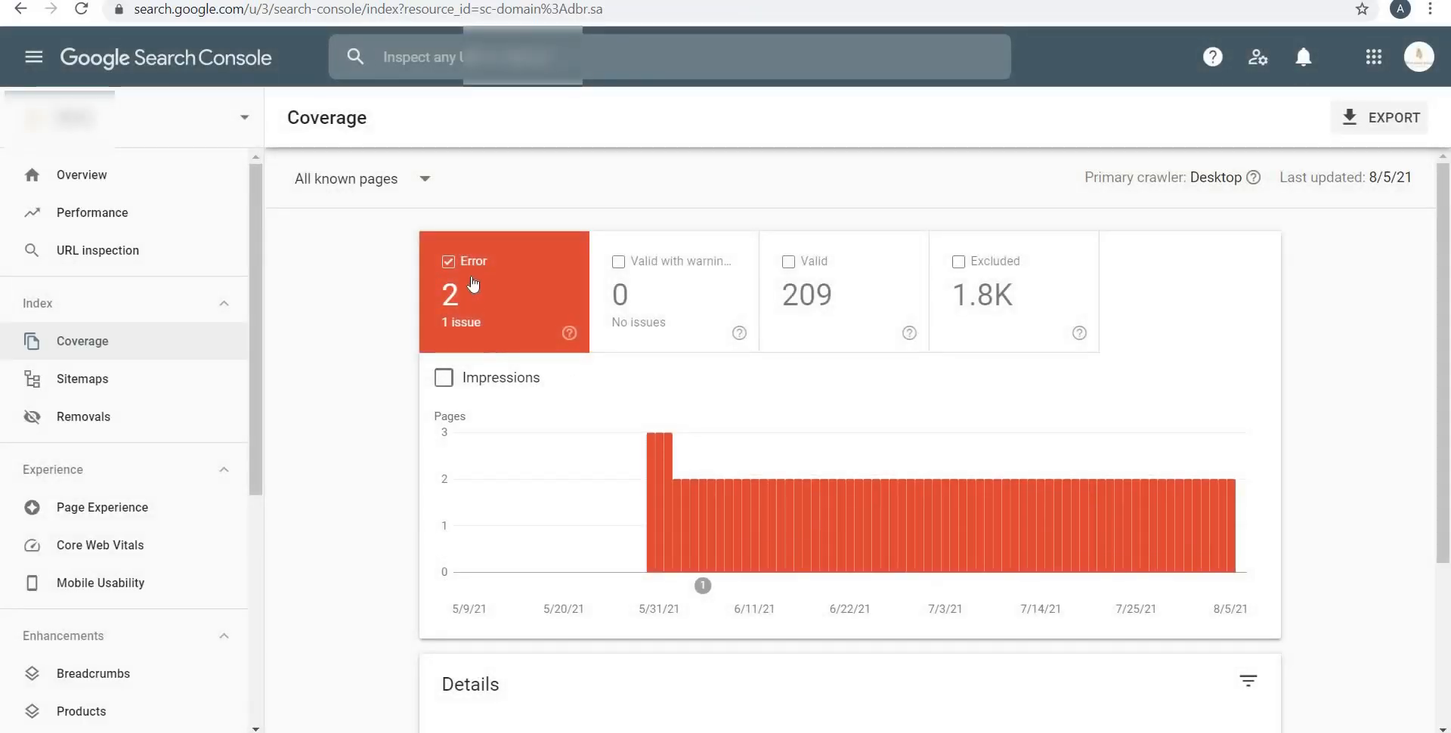
# Review the Coverage report's page-set choices unchanged, then move on to the Sitemaps report.
pyautogui.click(410, 179)
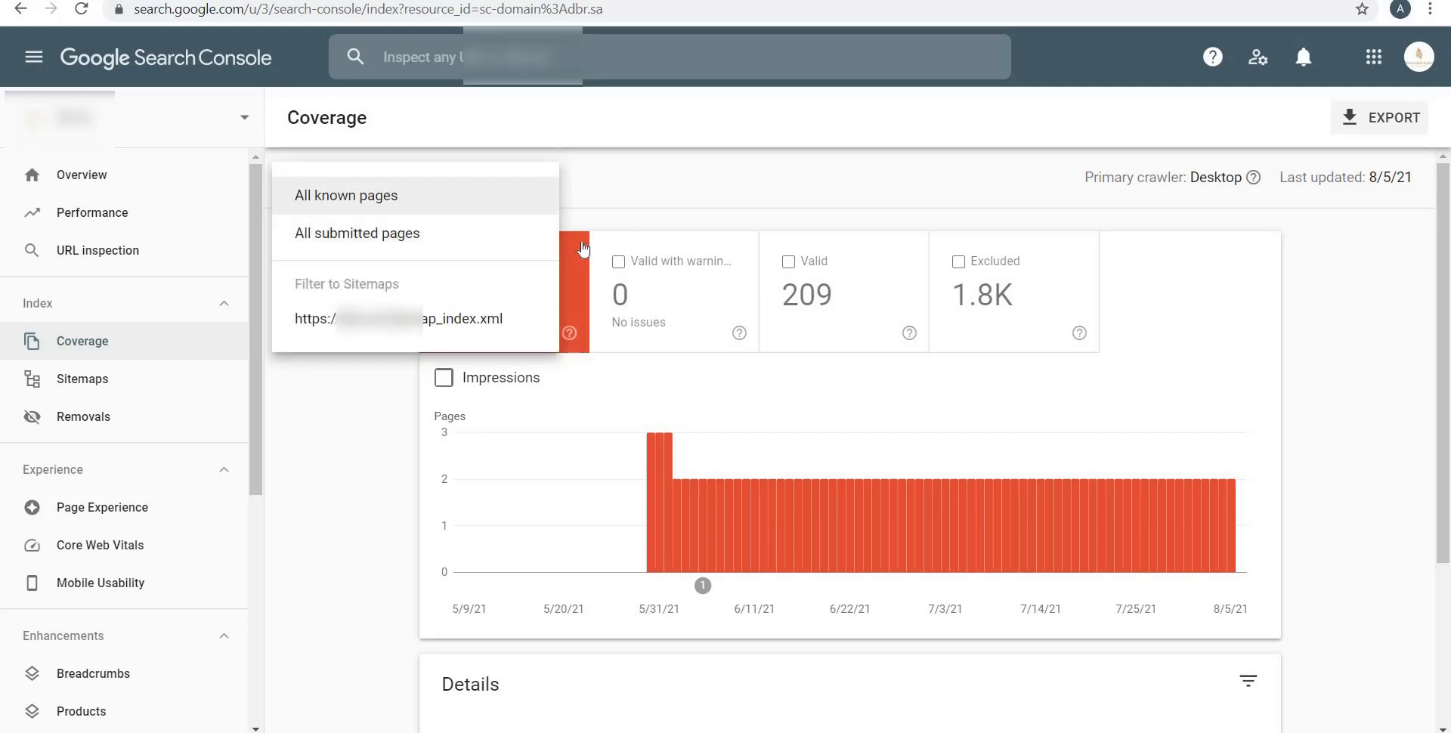
pyautogui.click(591, 182)
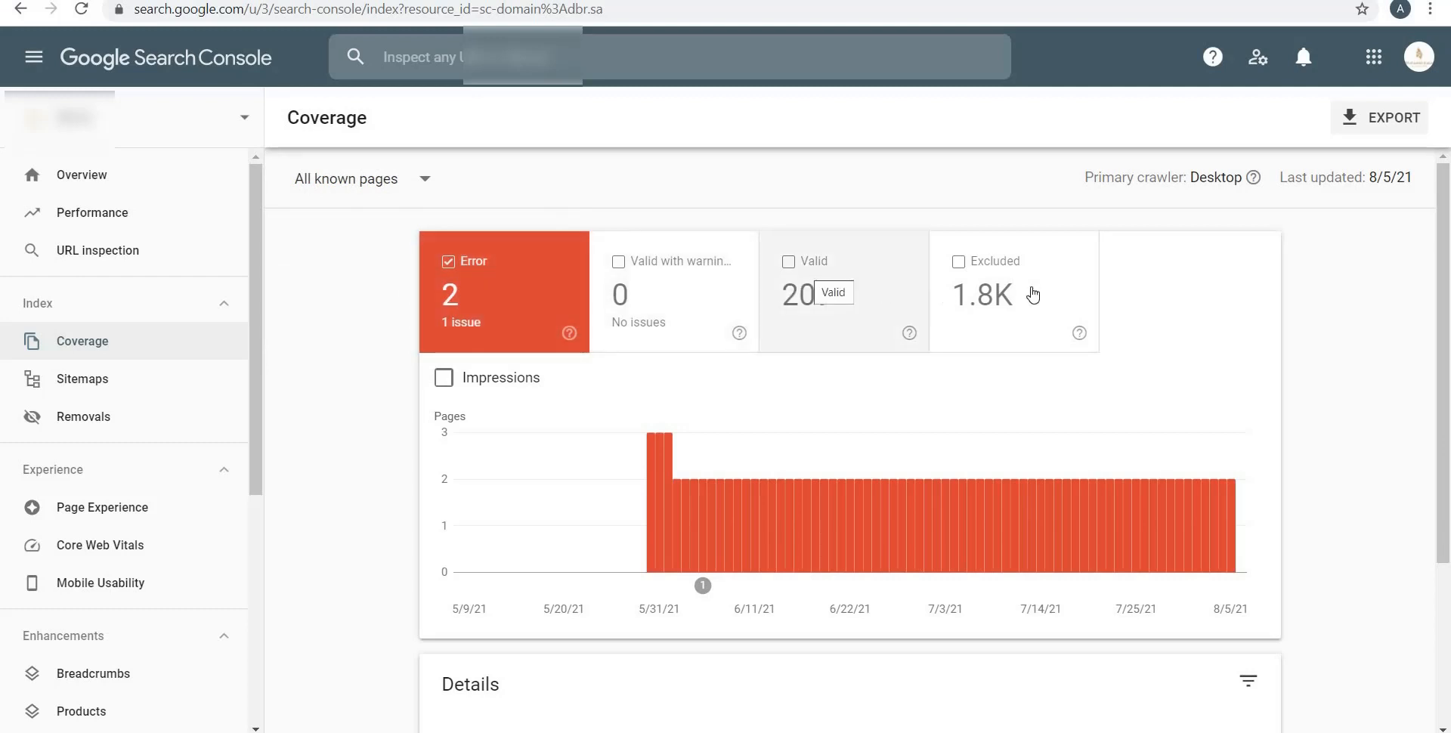
pyautogui.scroll(-3, 1099, 292)
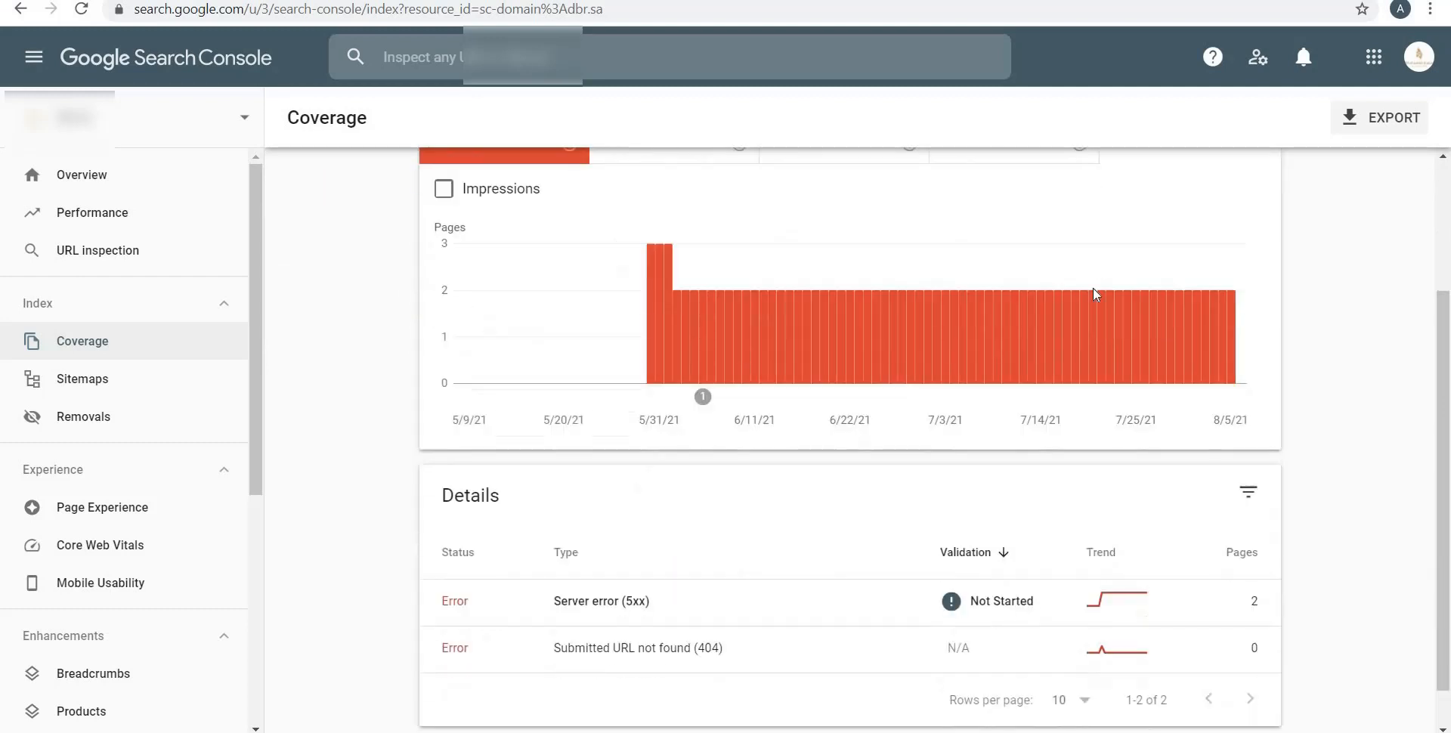
pyautogui.scroll(-1, 1100, 291)
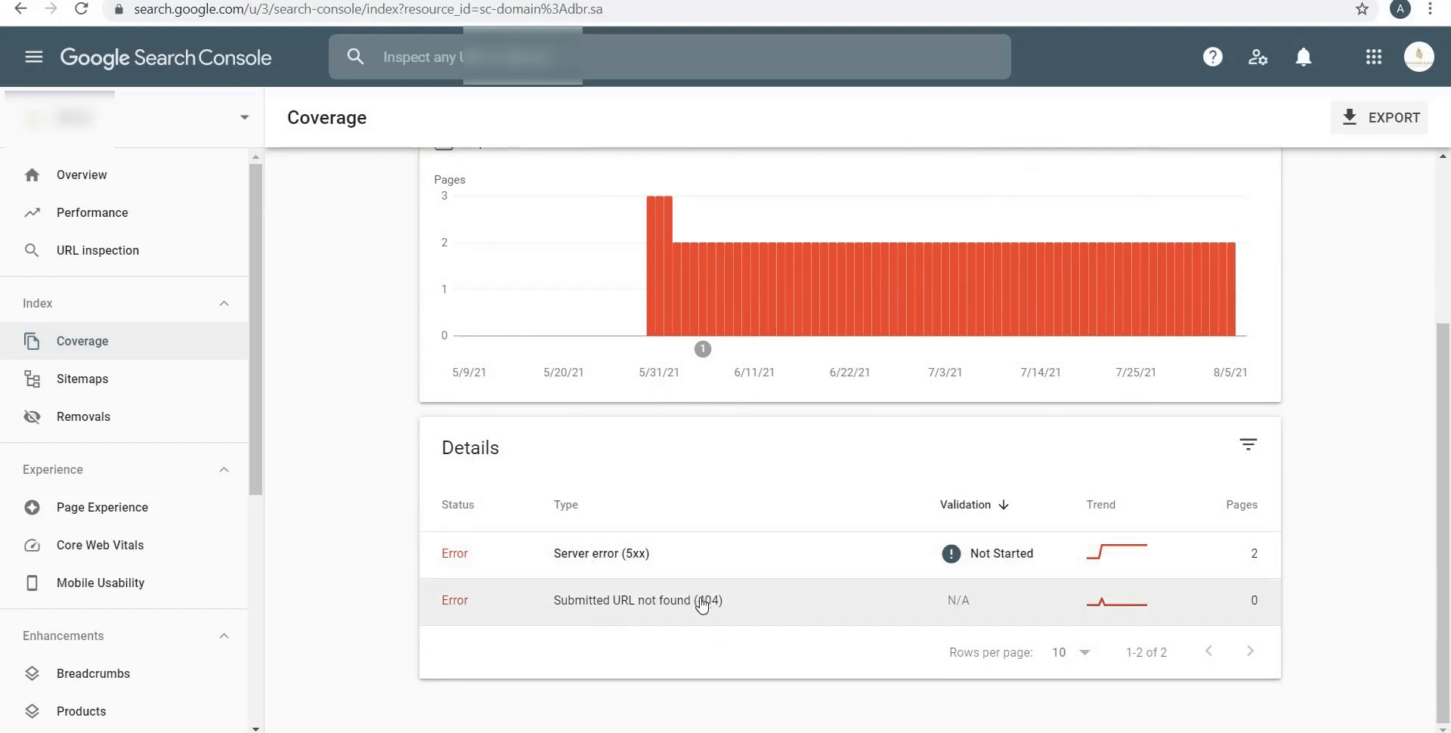
pyautogui.click(51, 380)
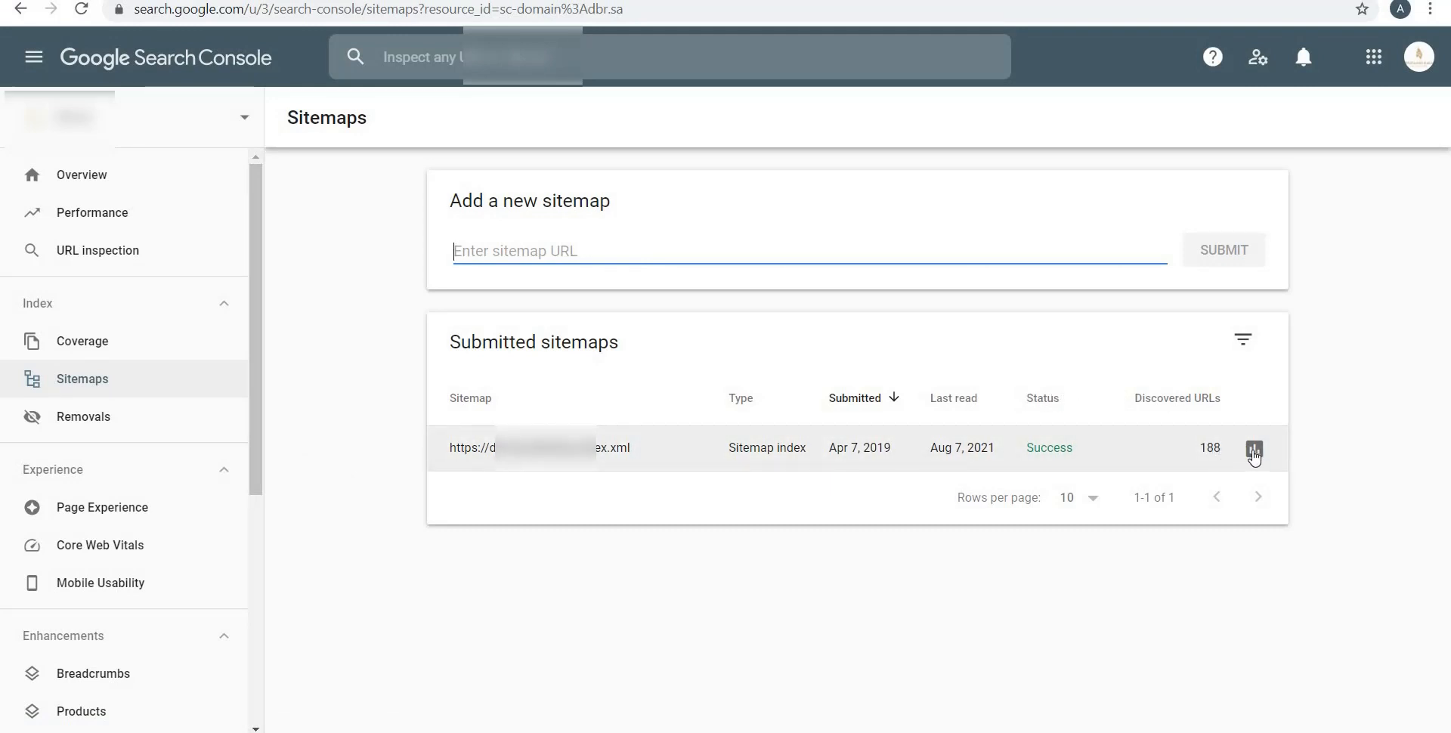
pyautogui.click(1254, 451)
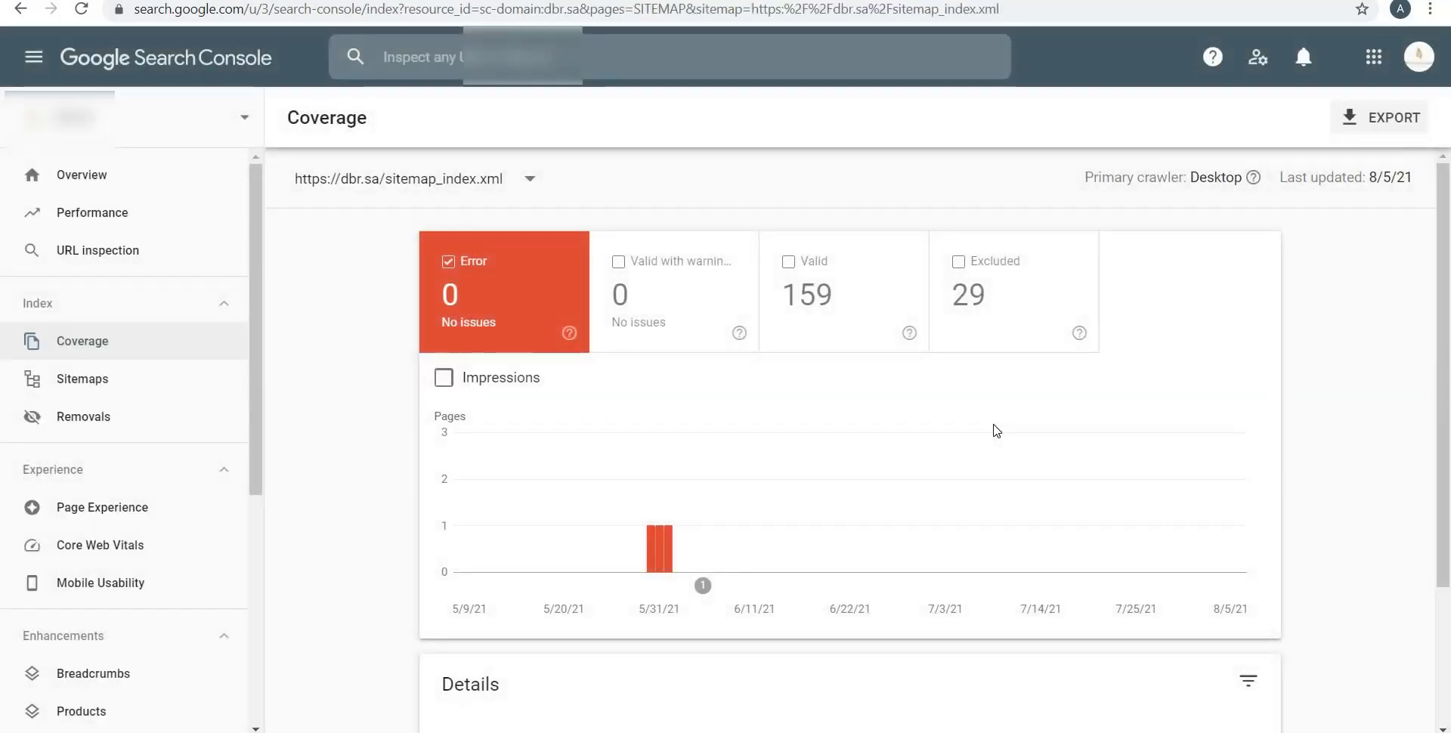
pyautogui.scroll(-3, 994, 430)
pyautogui.scroll(3, 937, 486)
# Bring up the Removals report and start a new temporary URL removal request.
pyautogui.click(83, 417)
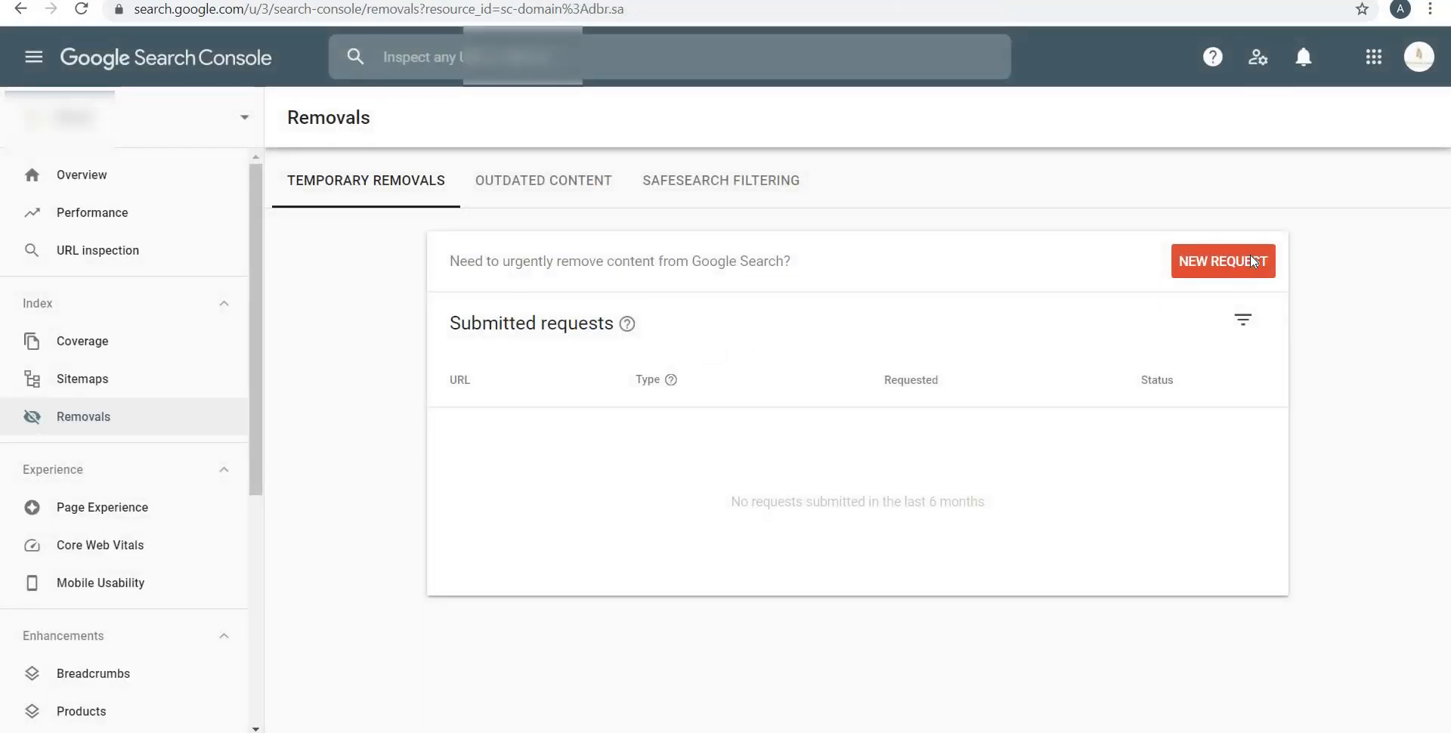
pyautogui.click(1223, 261)
pyautogui.click(624, 378)
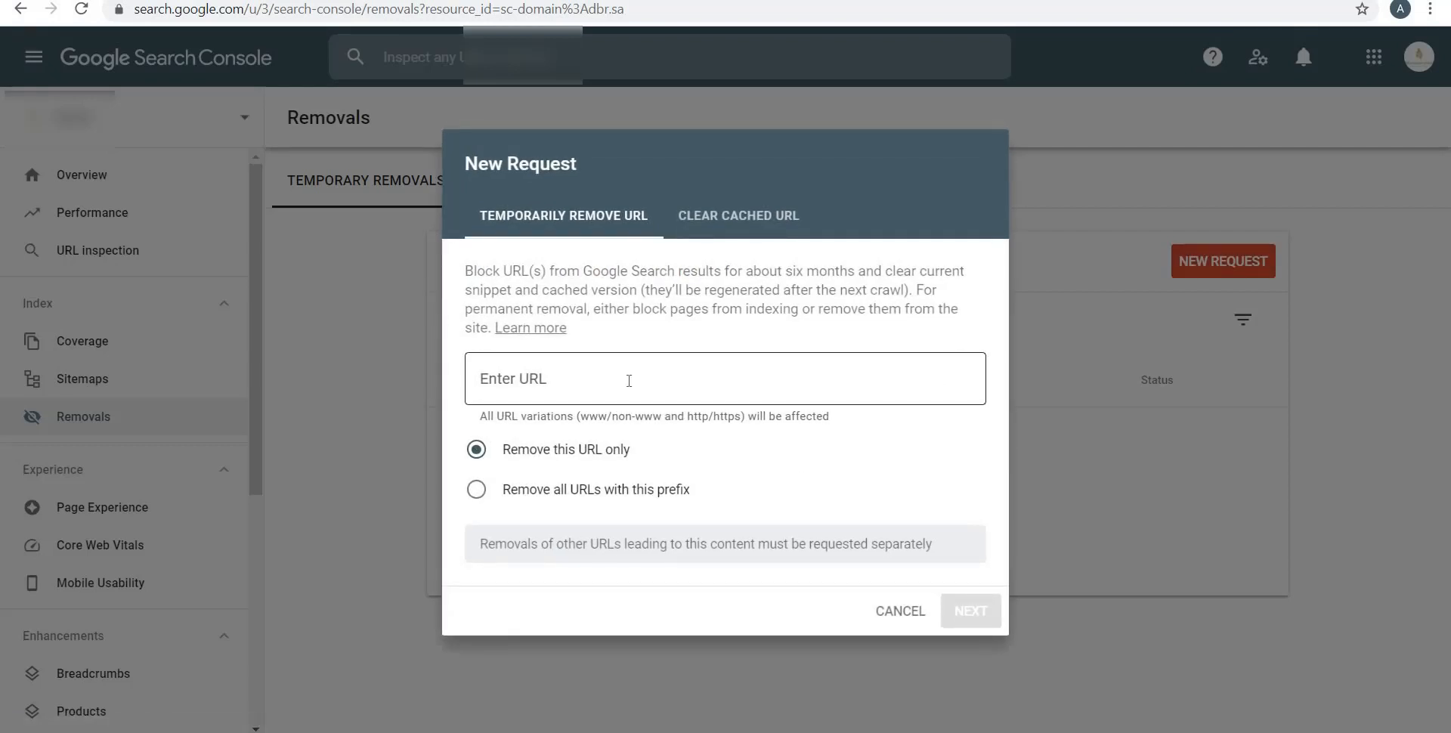
pyautogui.click(628, 378)
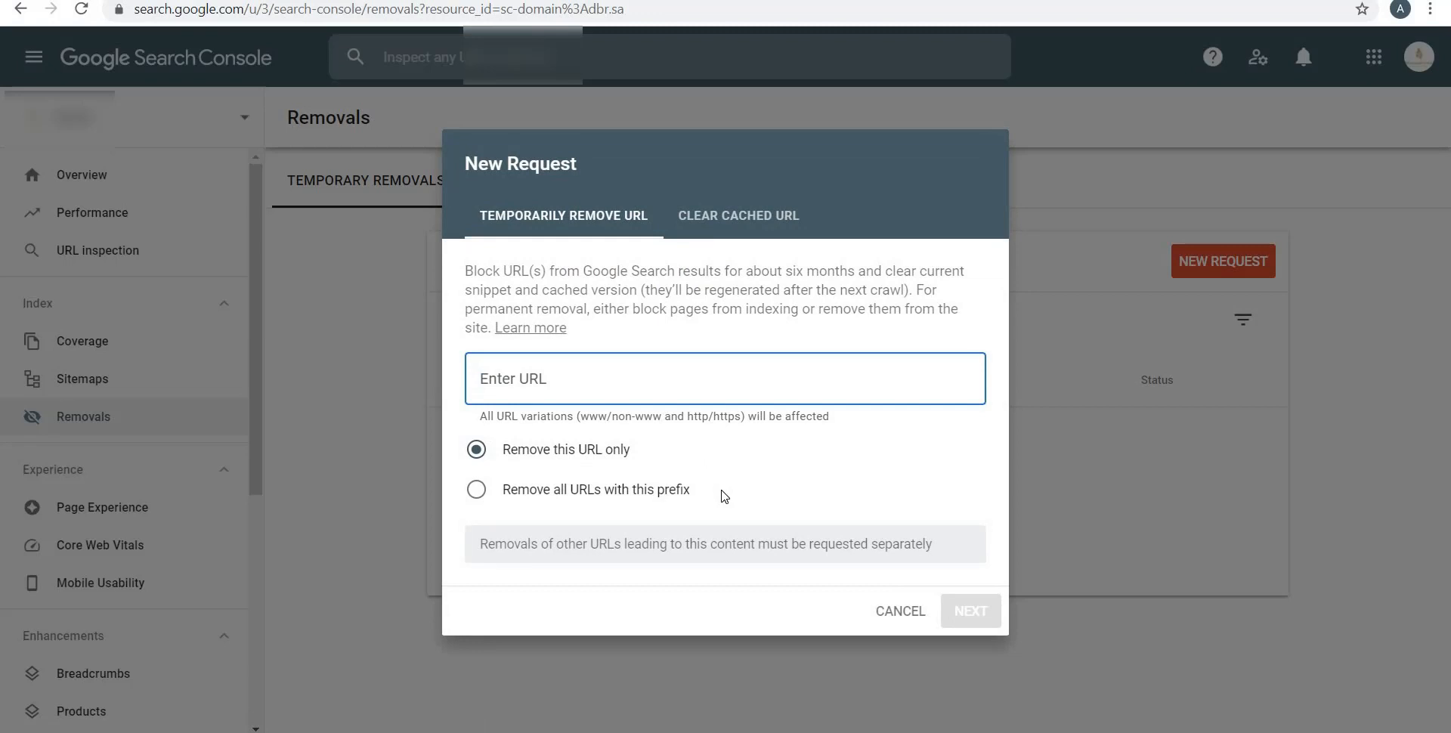
# Compare the Clear cached URL and Temporarily remove URL options, then cancel the request.
pyautogui.click(771, 240)
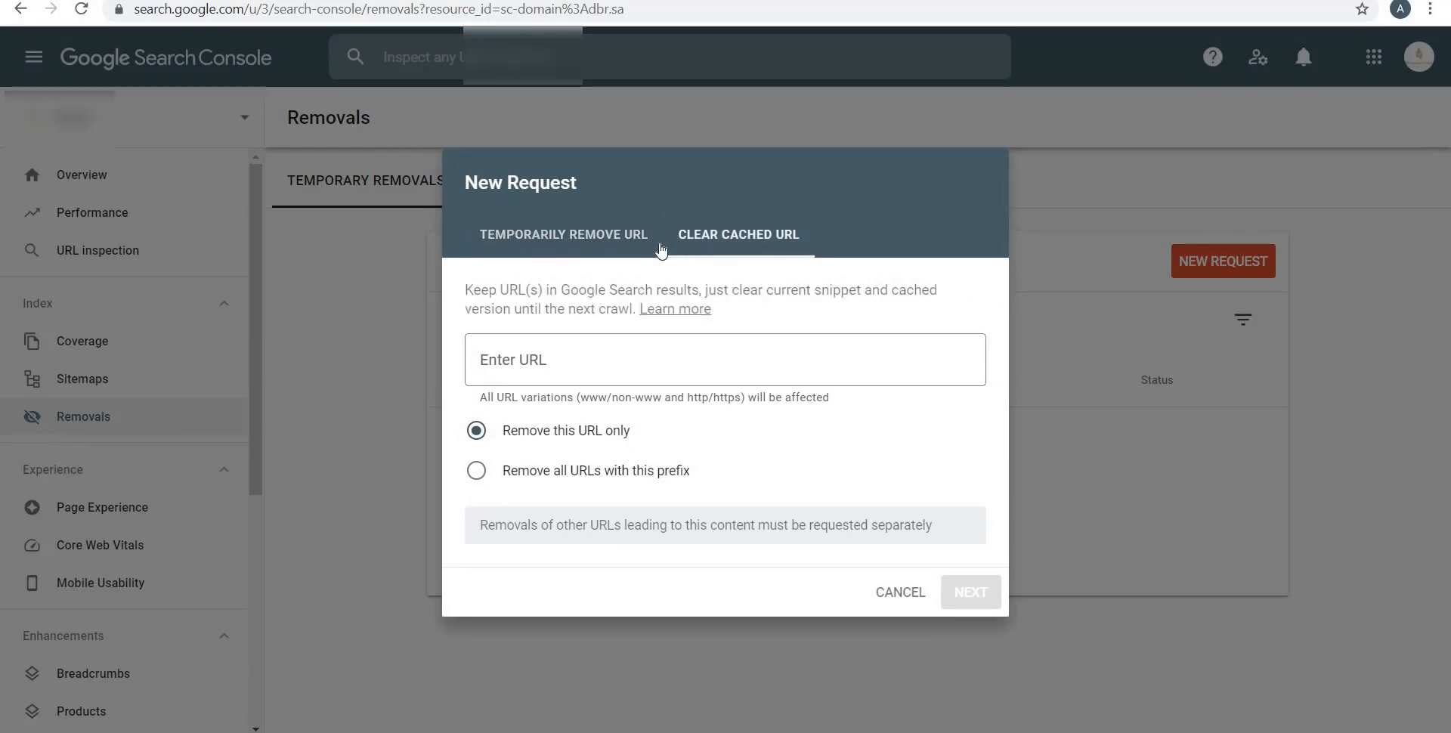
pyautogui.click(602, 238)
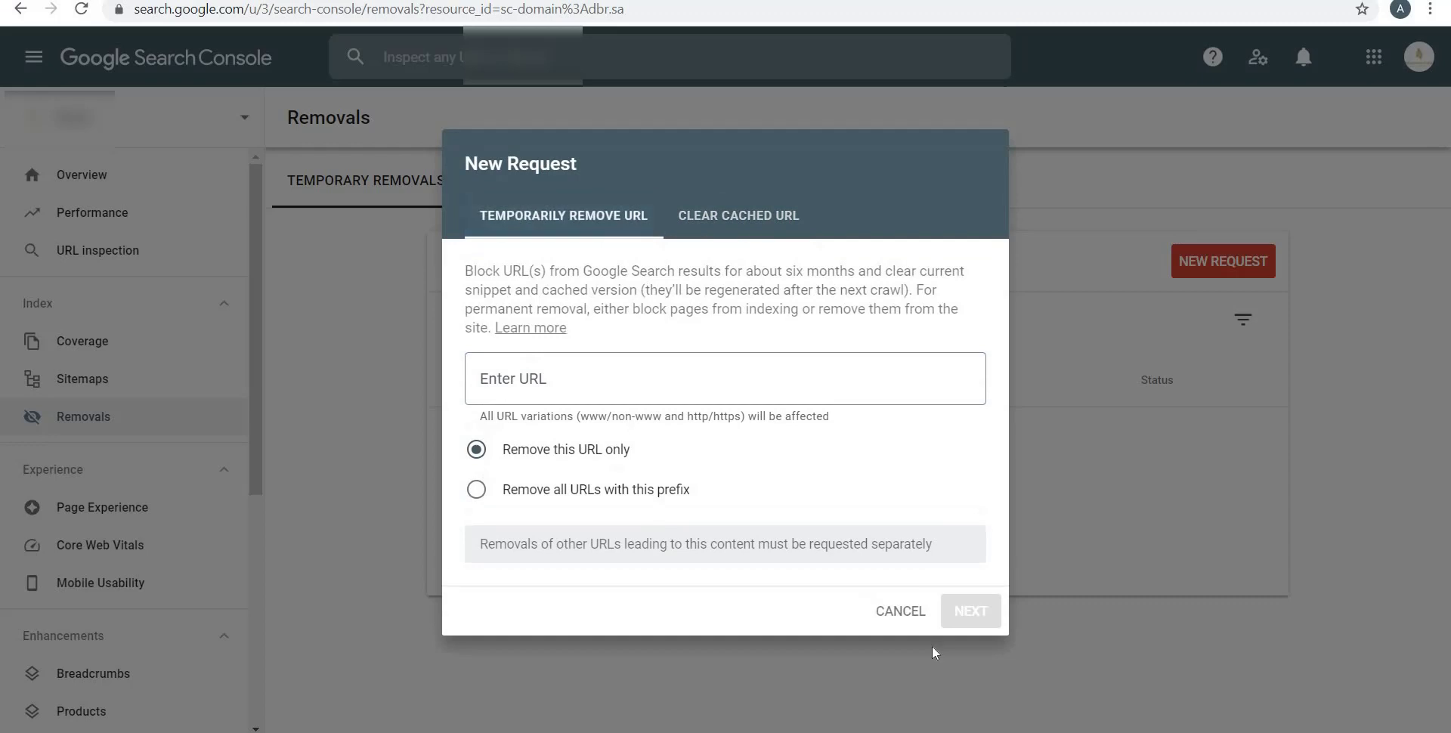
pyautogui.click(911, 613)
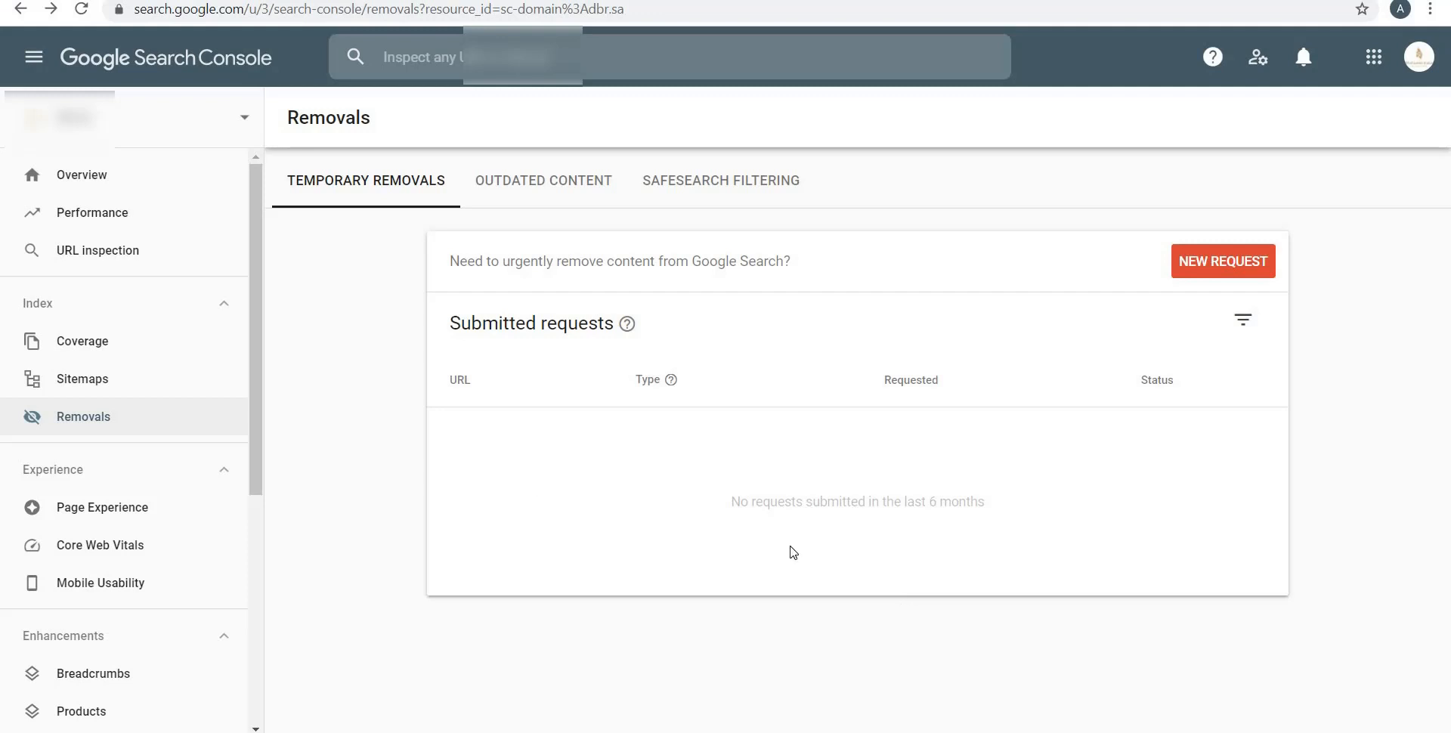
# Show the Page Experience report and highlight its no-good-URLs summary sentence.
pyautogui.click(75, 511)
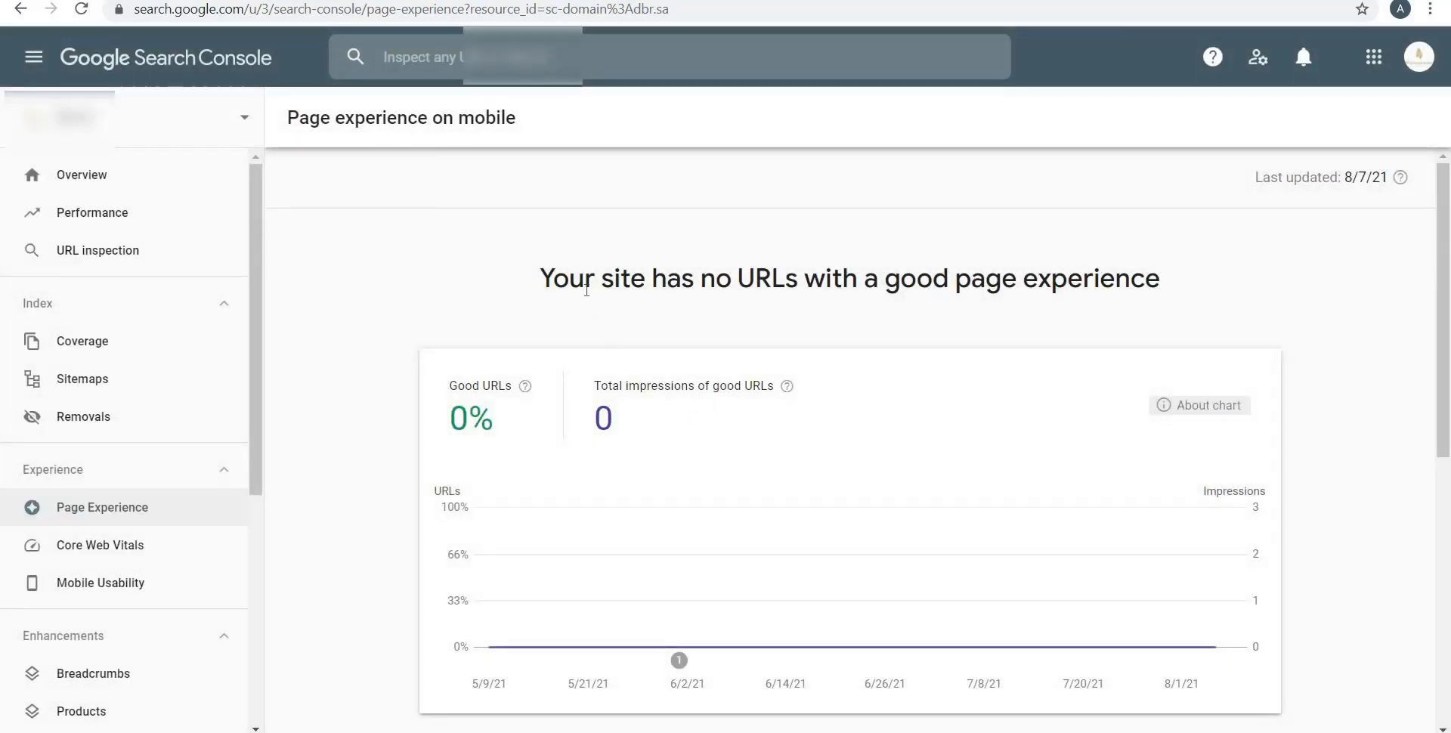
pyautogui.moveTo(585, 282); pyautogui.dragTo(1136, 286)
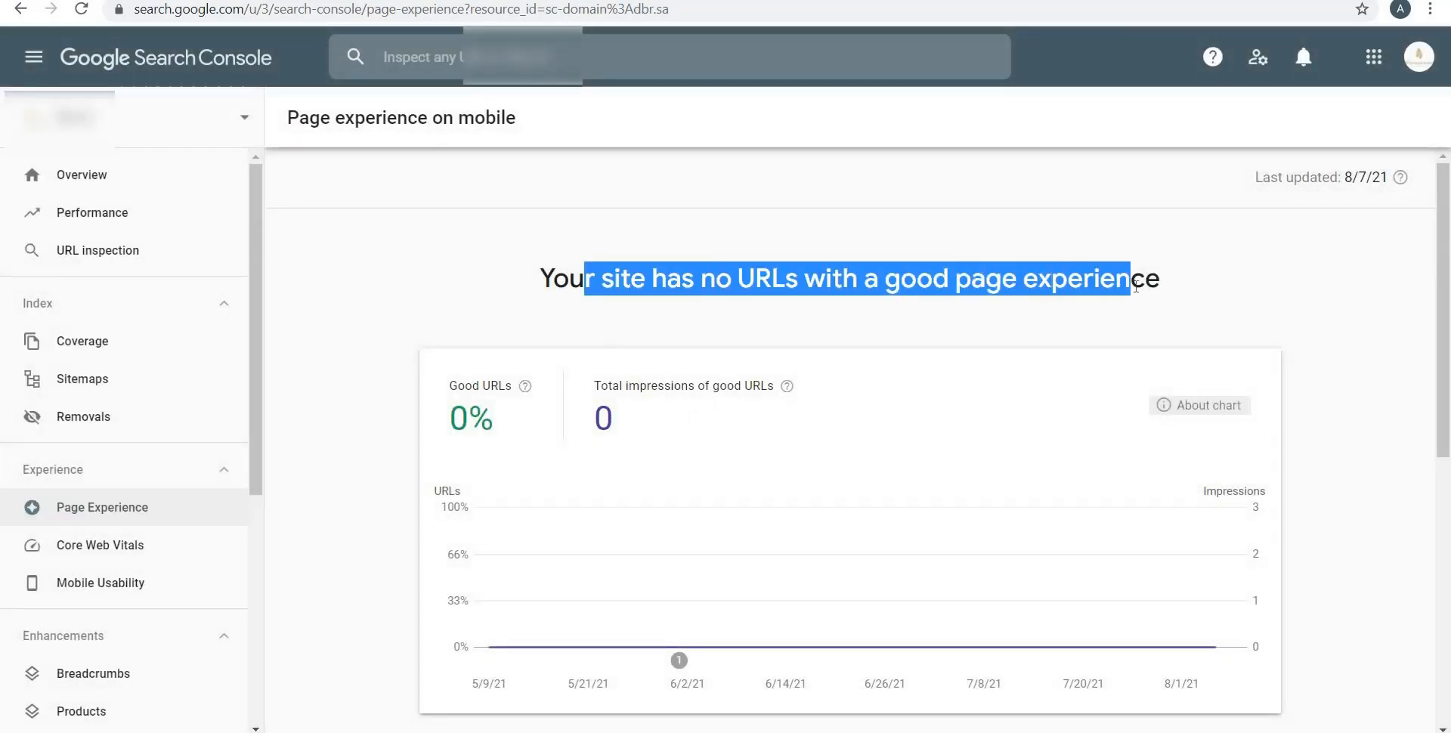
pyautogui.click(1114, 297)
pyautogui.scroll(-5, 726, 397)
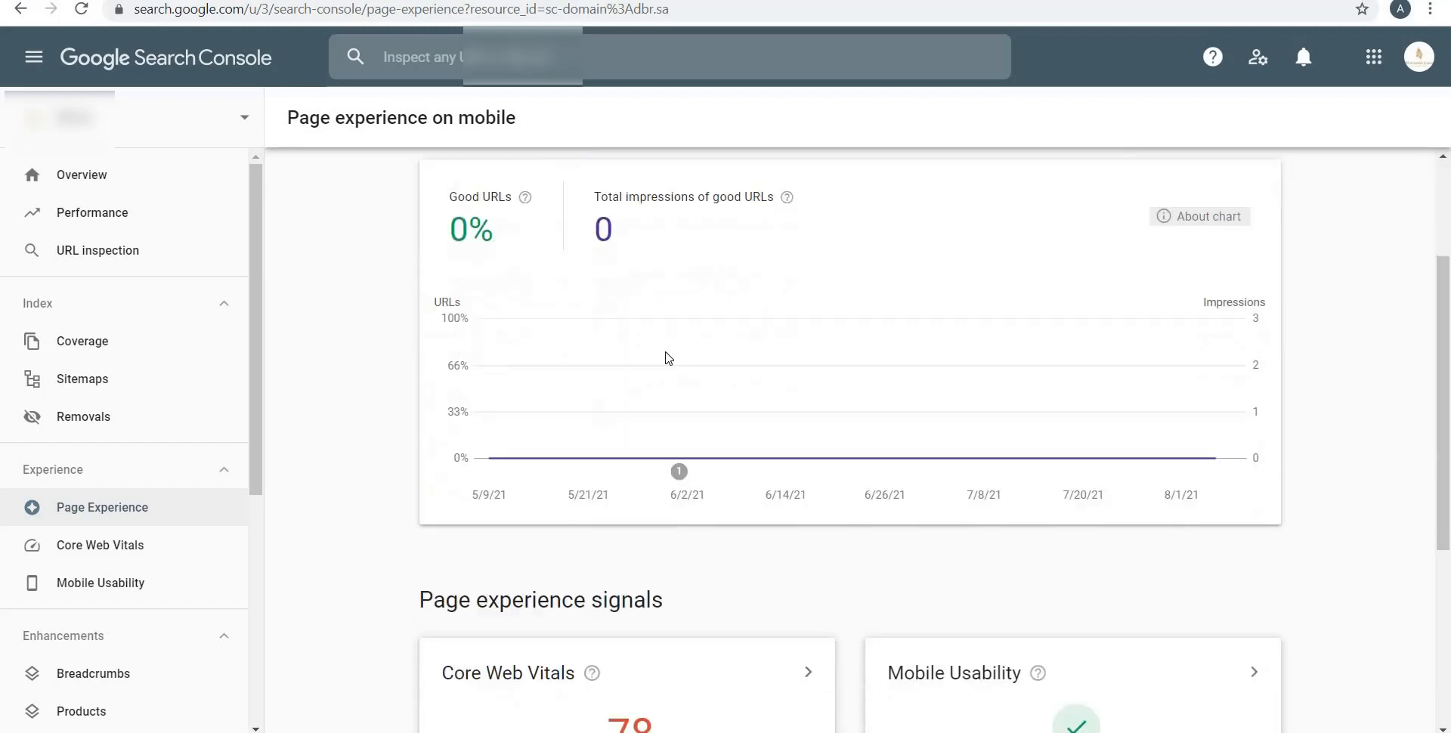
pyautogui.scroll(-3, 668, 397)
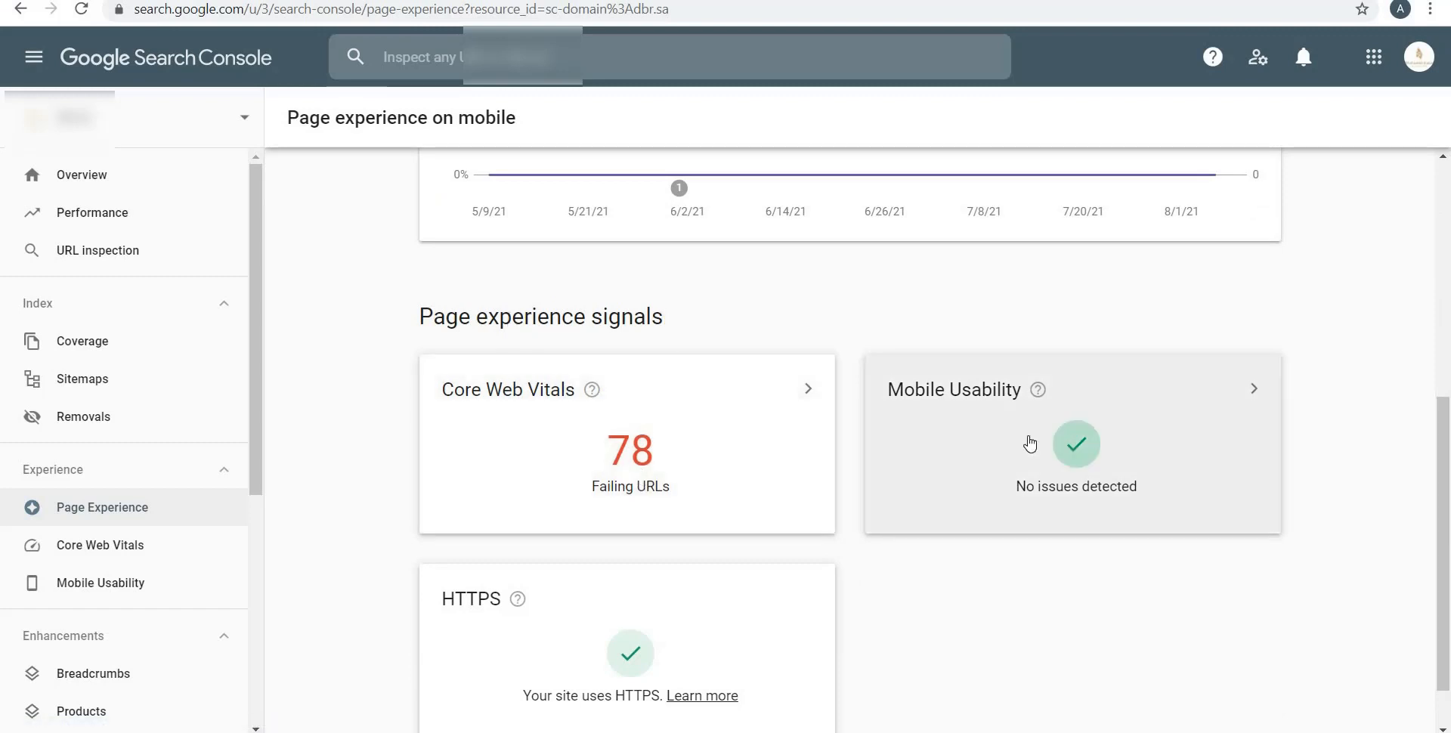
pyautogui.scroll(-1, 510, 613)
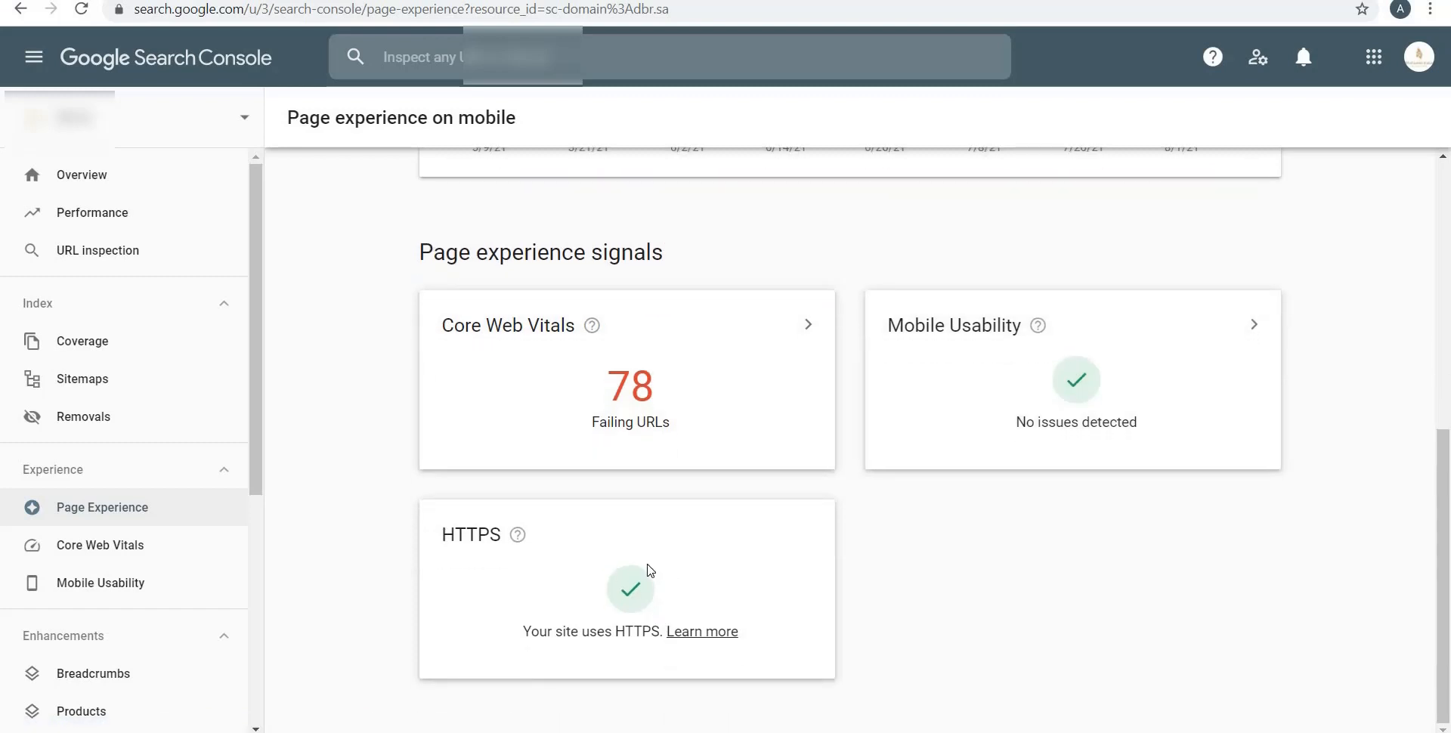
pyautogui.scroll(2, 649, 570)
pyautogui.scroll(1, 635, 561)
pyautogui.scroll(-1, 634, 561)
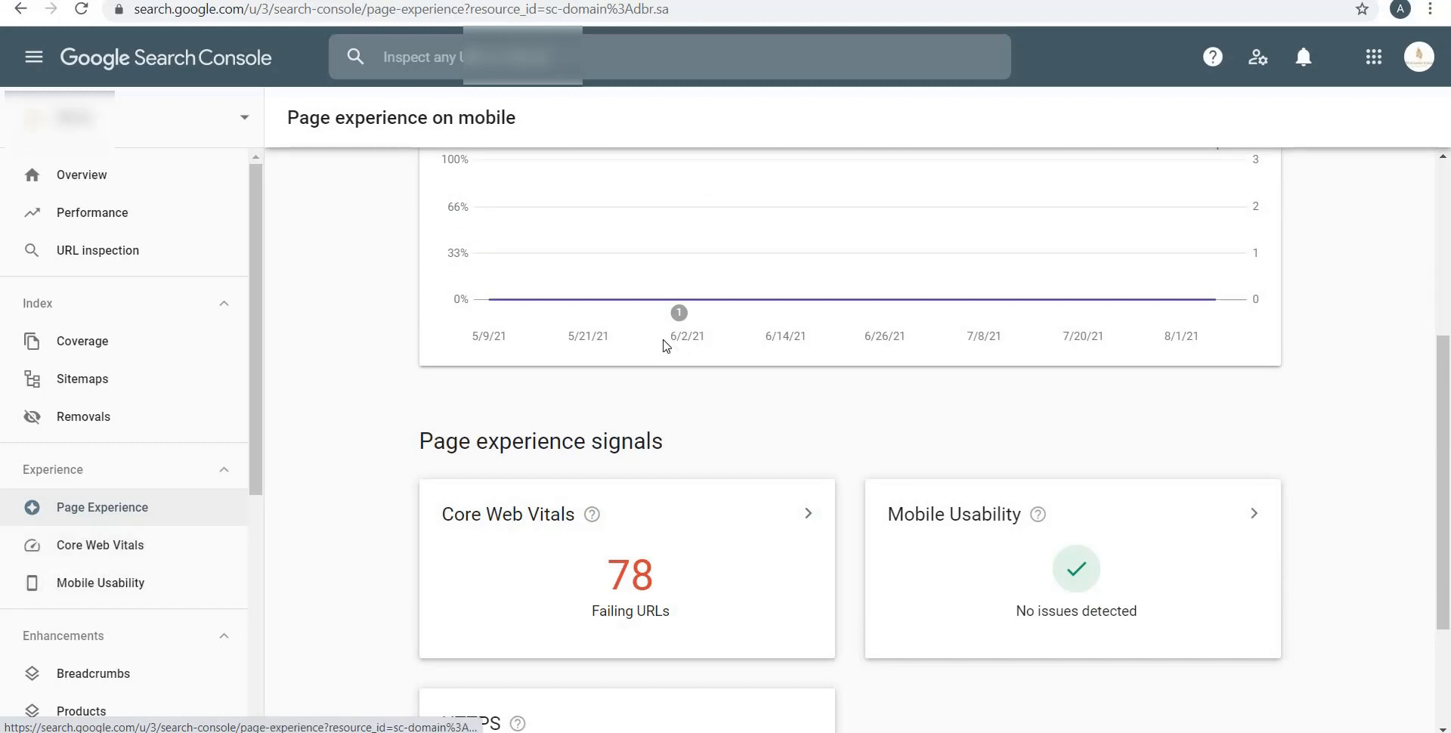
pyautogui.scroll(3, 666, 345)
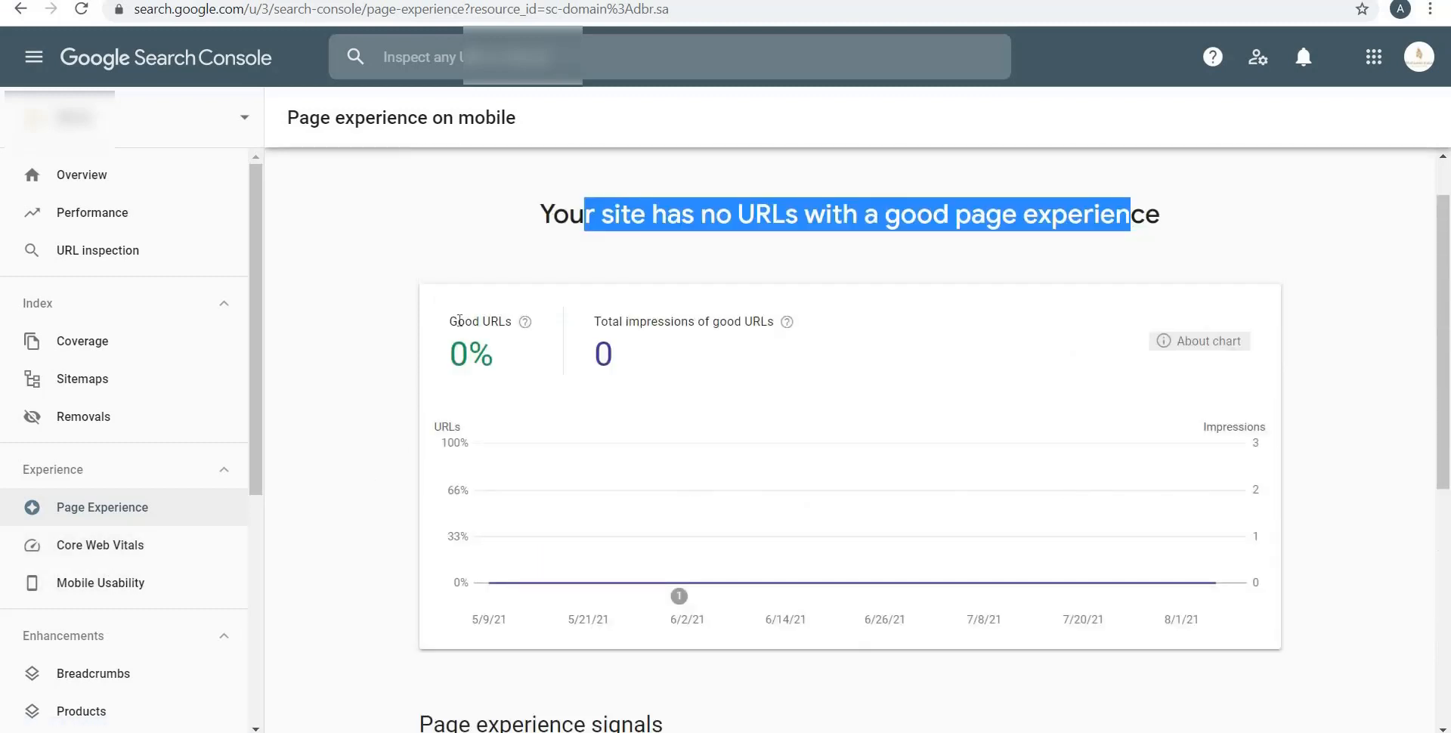
pyautogui.scroll(1, 460, 322)
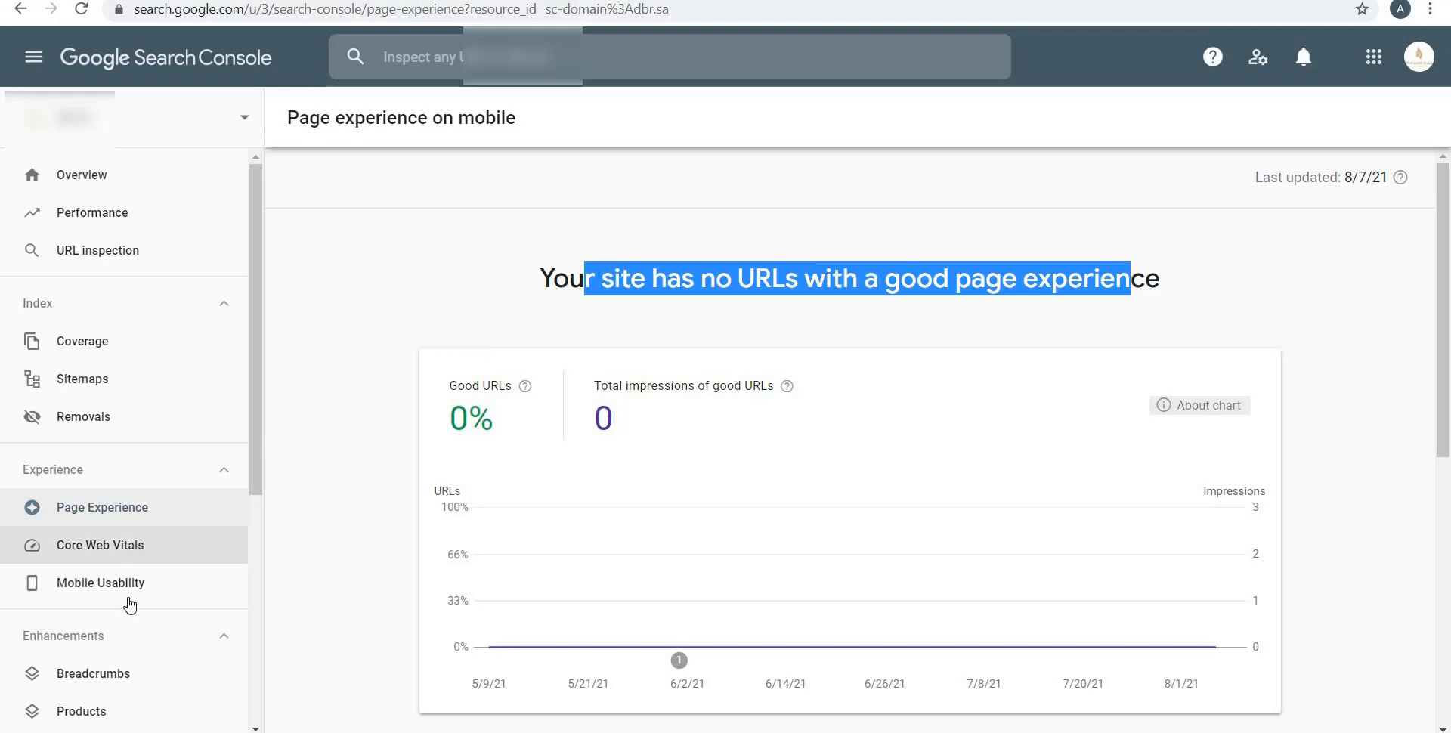
# View the Mobile Usability and Breadcrumbs reports, then return to the site overview.
pyautogui.click(101, 582)
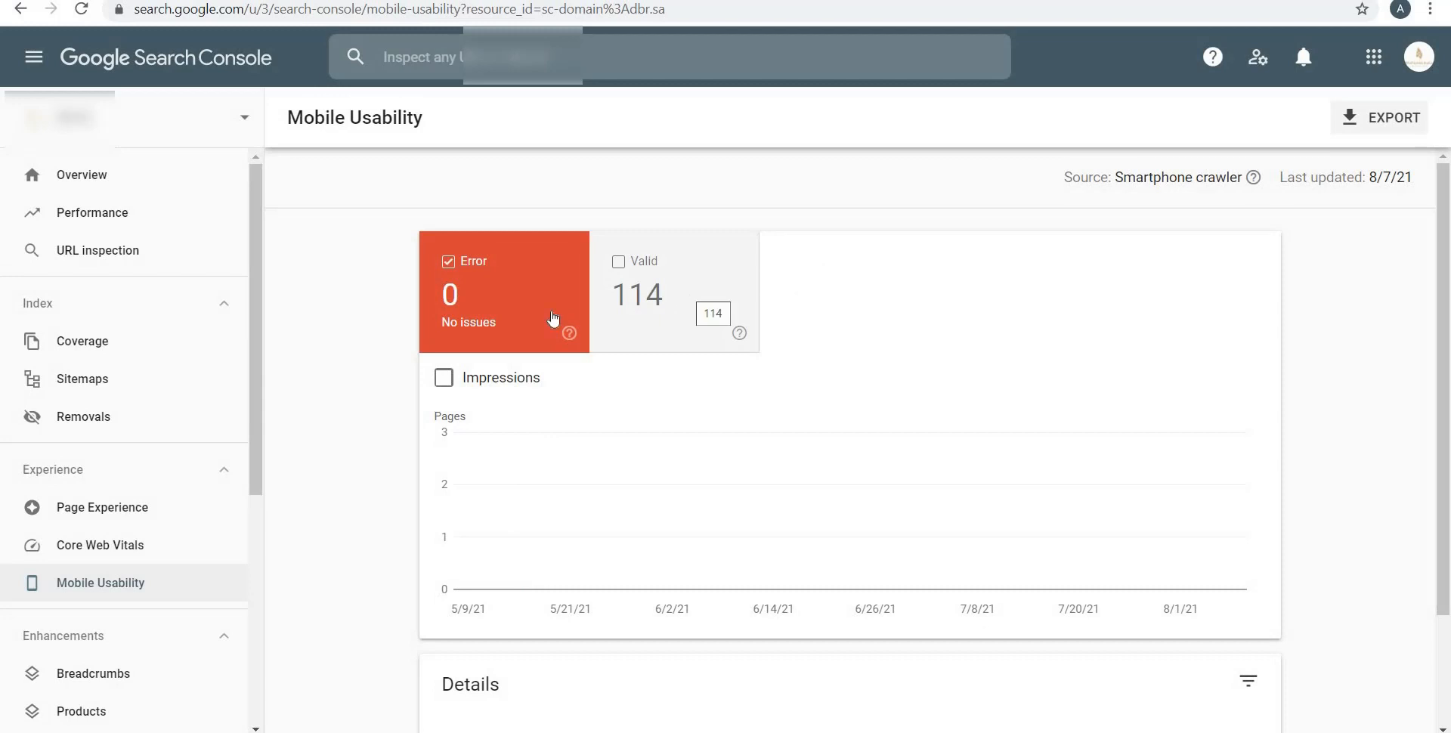
pyautogui.click(93, 672)
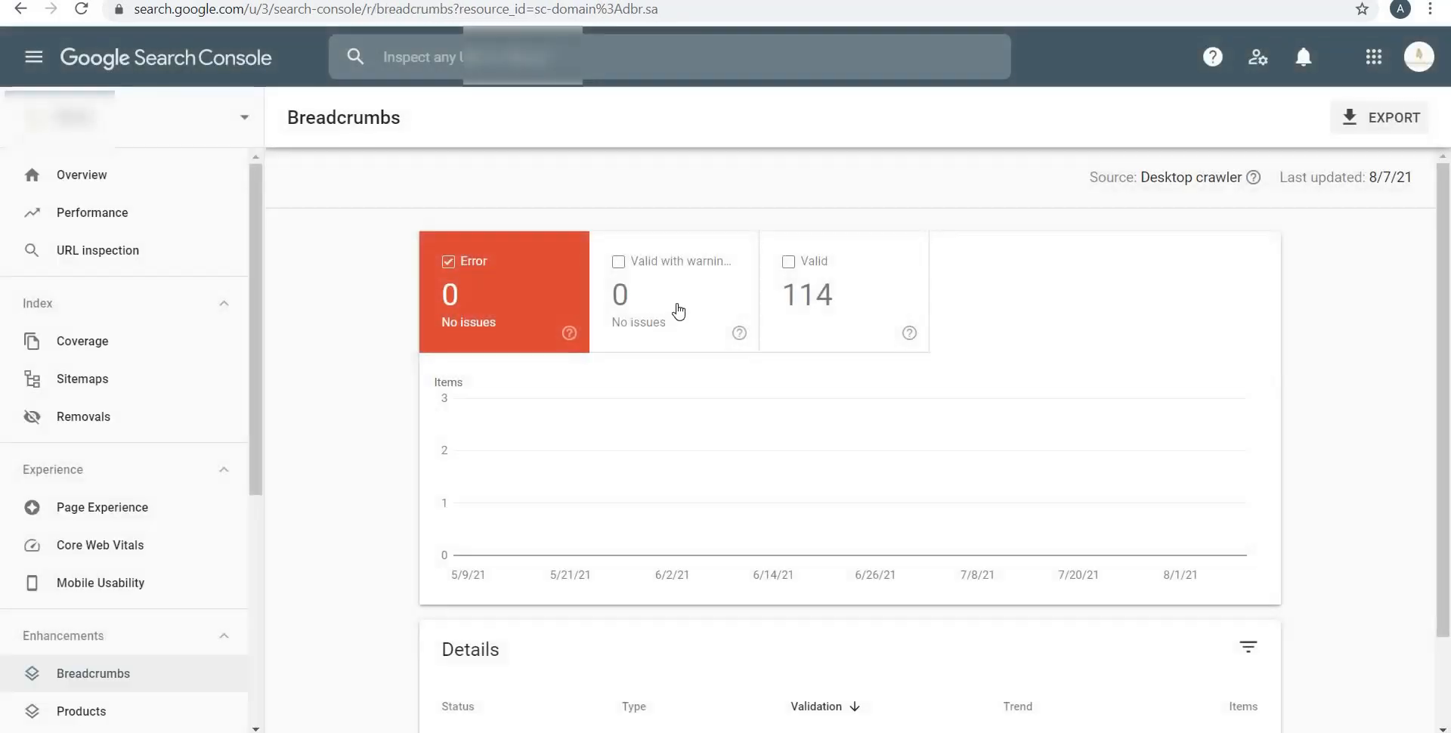
pyautogui.scroll(-2, 538, 334)
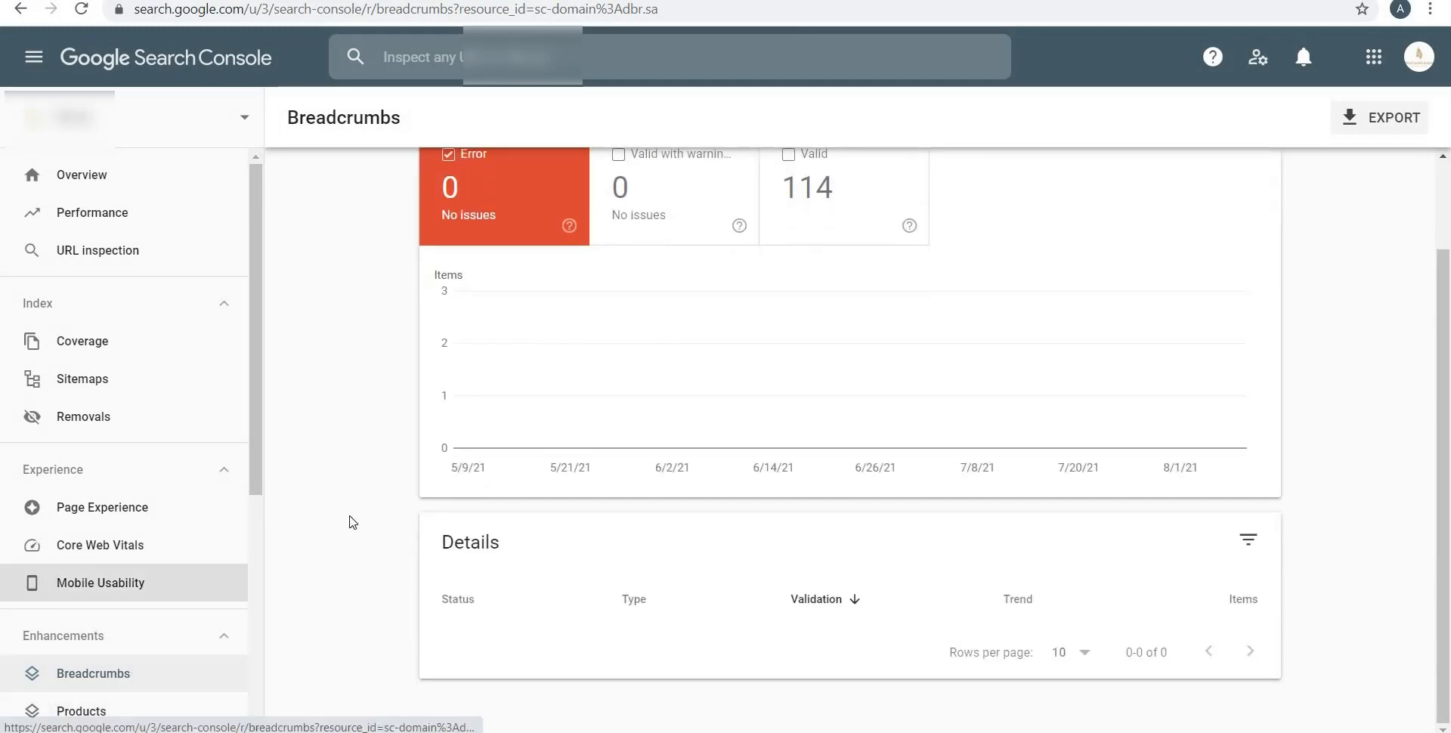
pyautogui.scroll(2, 351, 523)
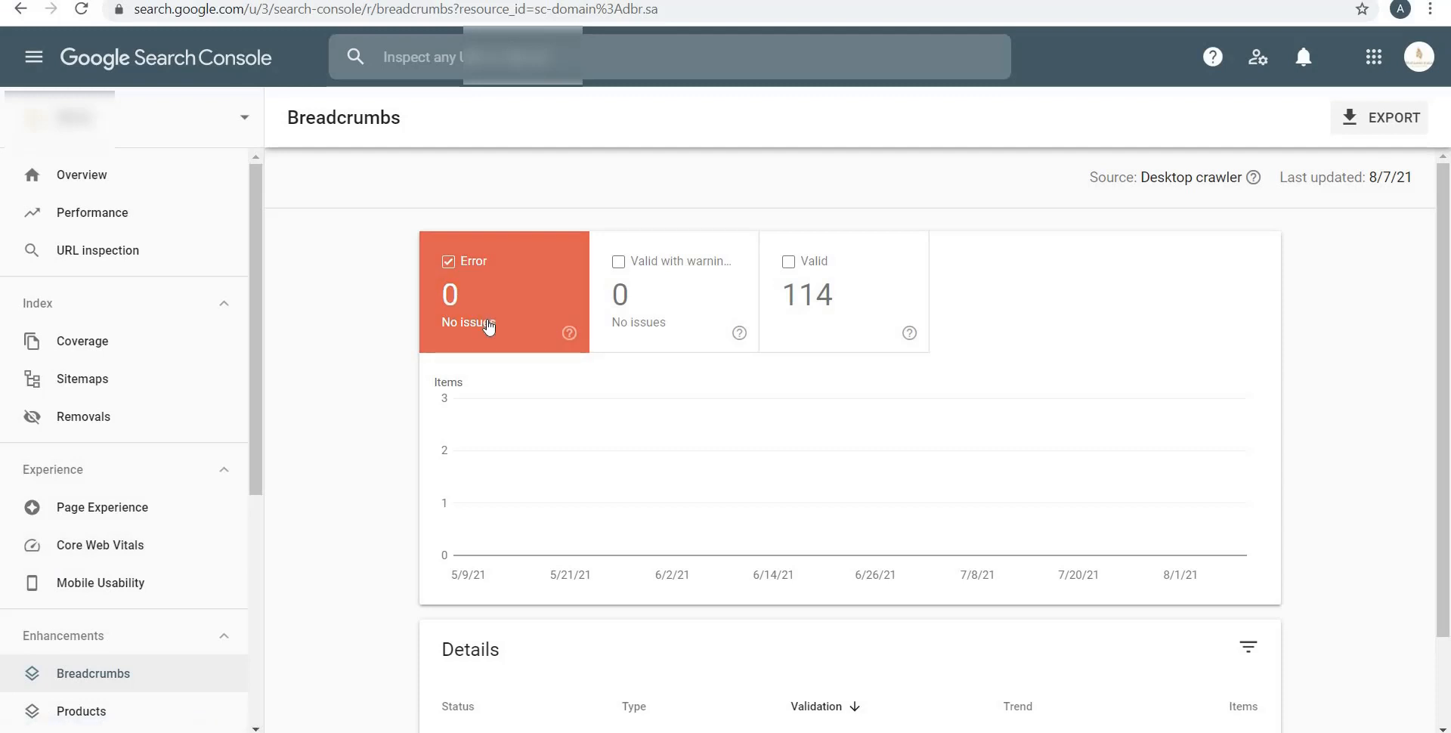
pyautogui.click(115, 182)
# Show the Performance report with results broken down by search appearance.
pyautogui.click(115, 215)
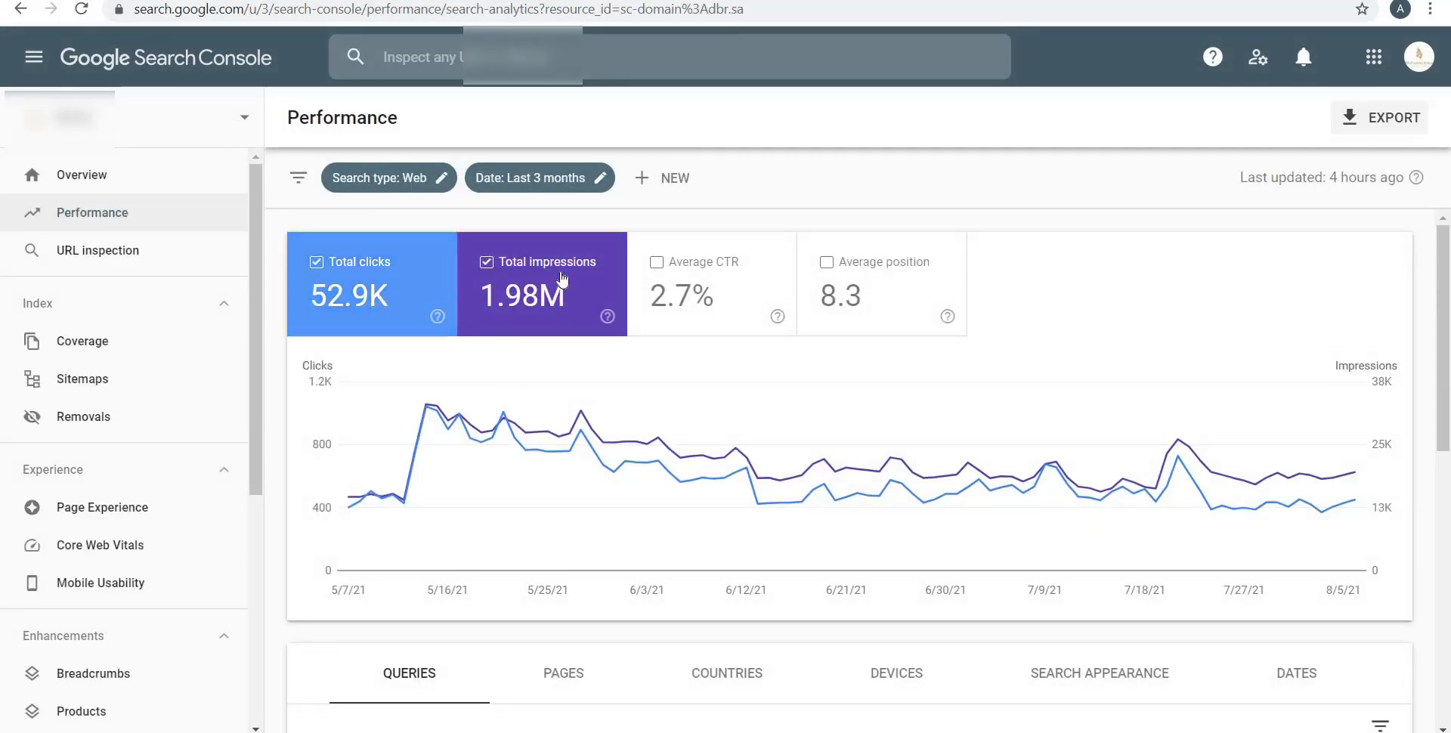
pyautogui.scroll(-2, 1089, 497)
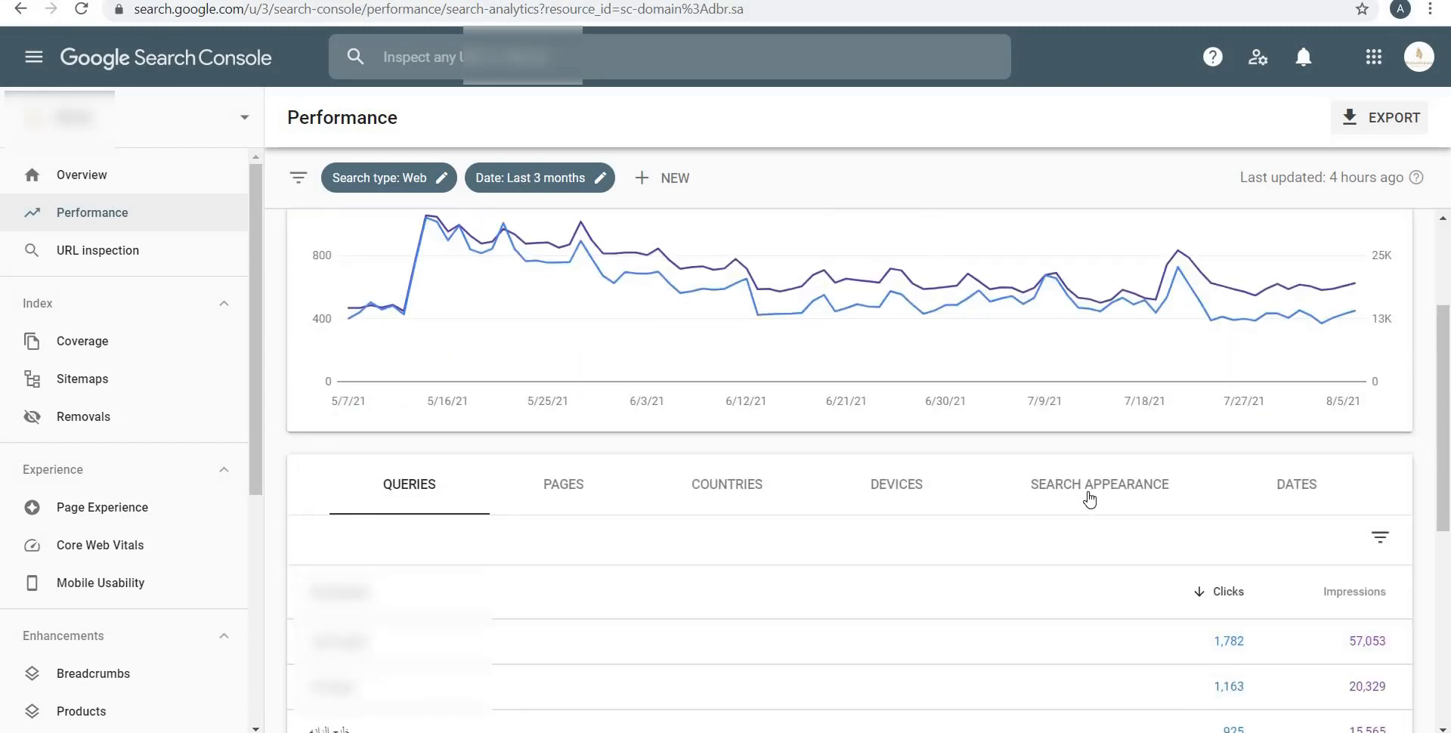
pyautogui.click(1089, 498)
pyautogui.scroll(-1, 1091, 505)
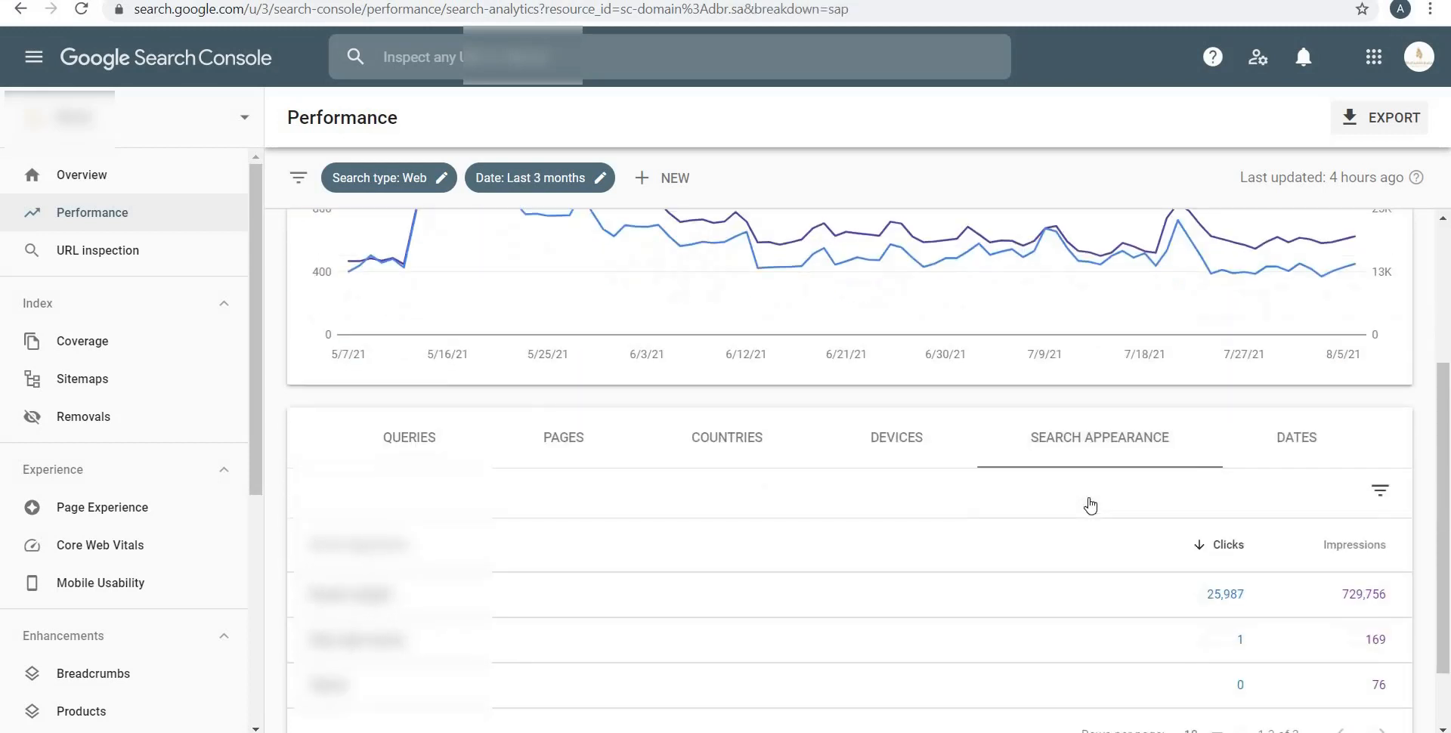
pyautogui.scroll(-1, 1090, 505)
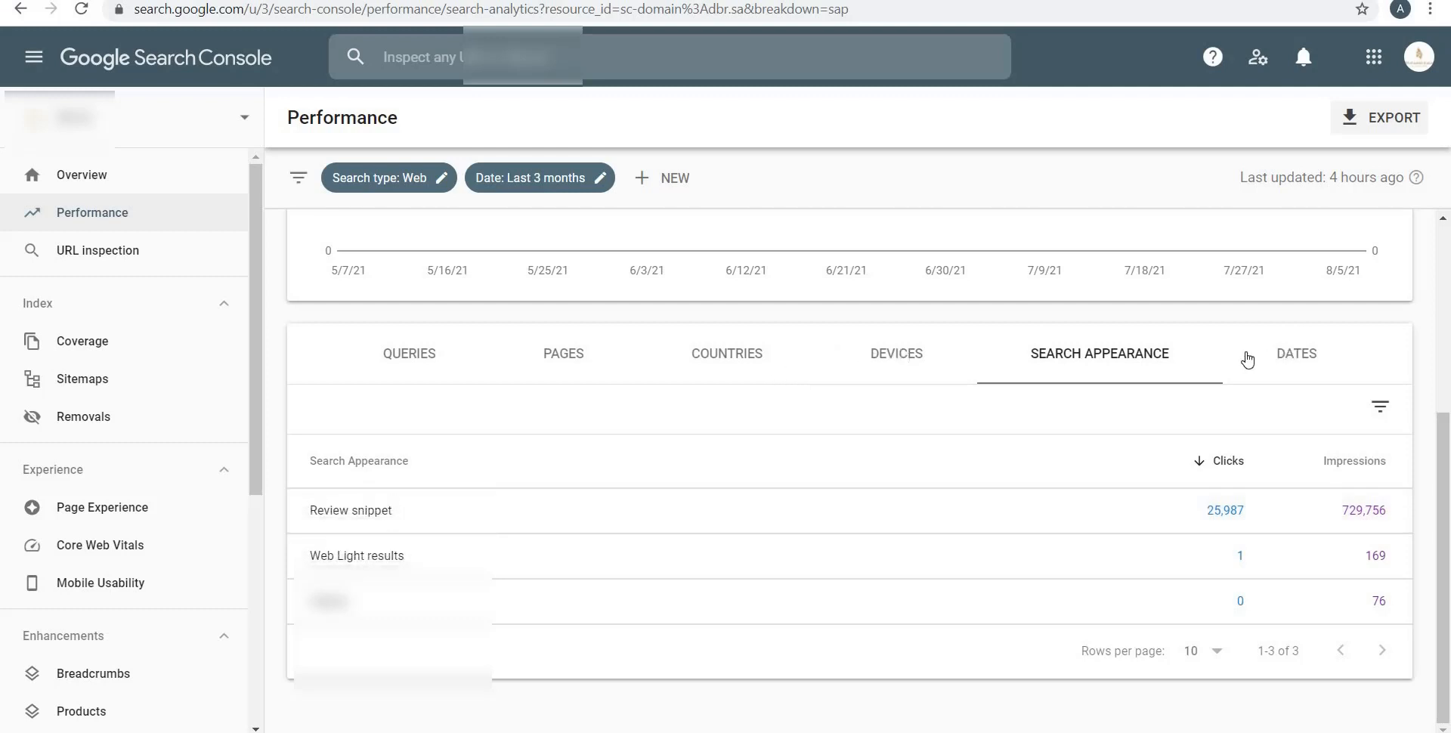
pyautogui.scroll(2, 1247, 359)
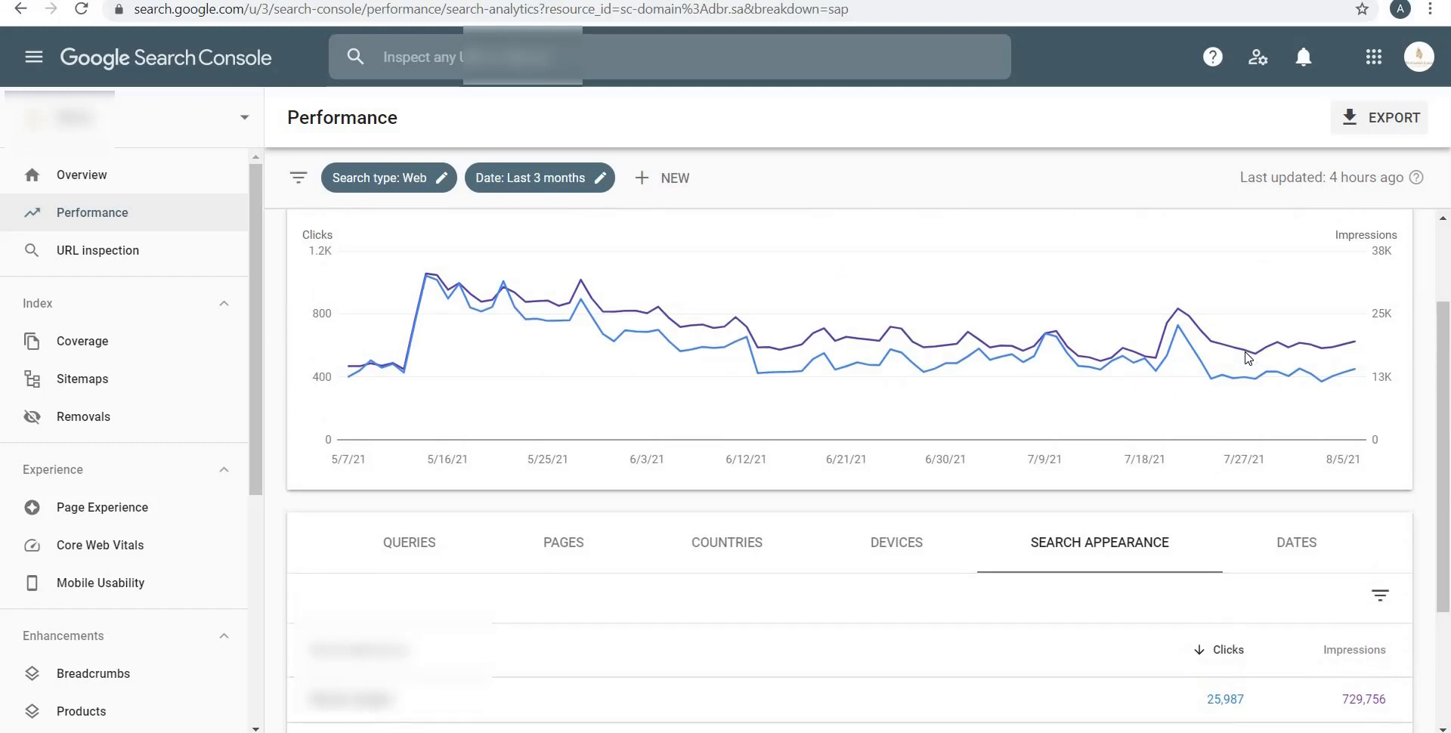